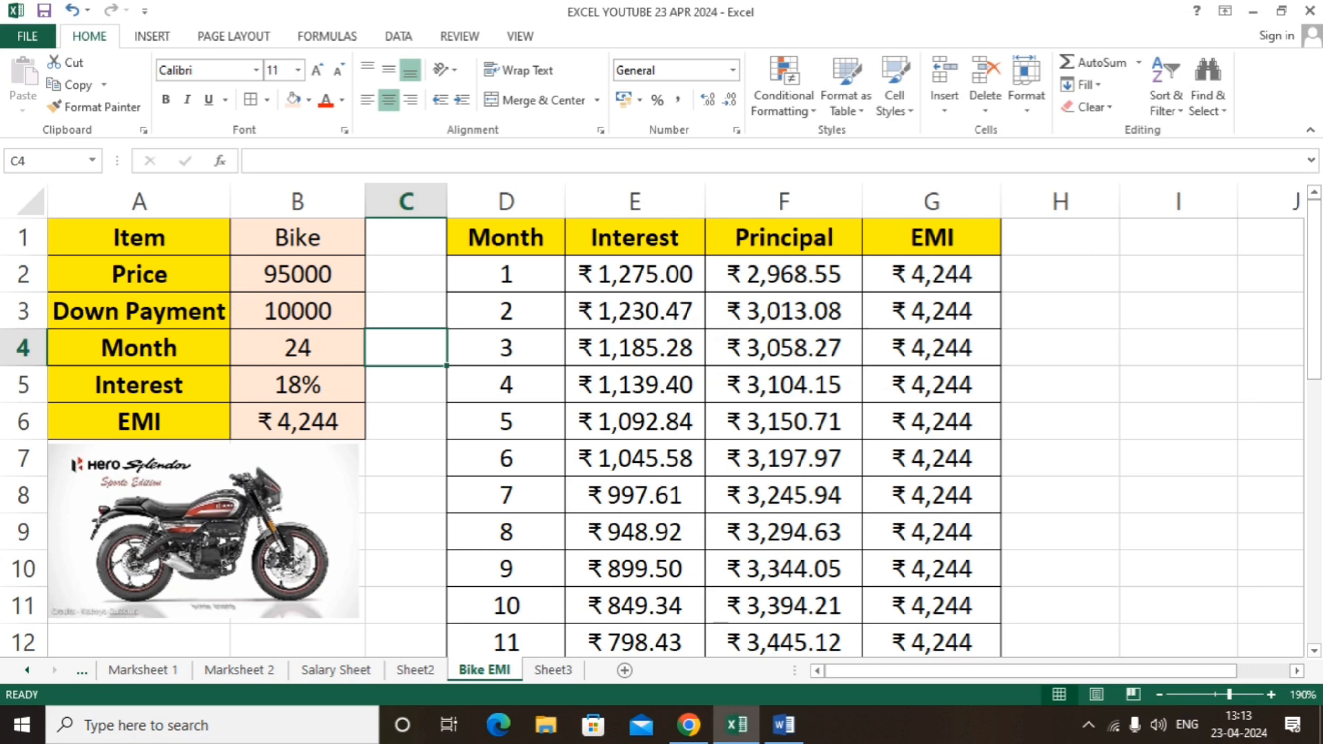
On Sheet3, enter Bike as the item in B1 and 95000 as the price in B2
{"action": "left_click_drag", "start_coordinate": [1315, 243], "coordinate": [1317, 491]}
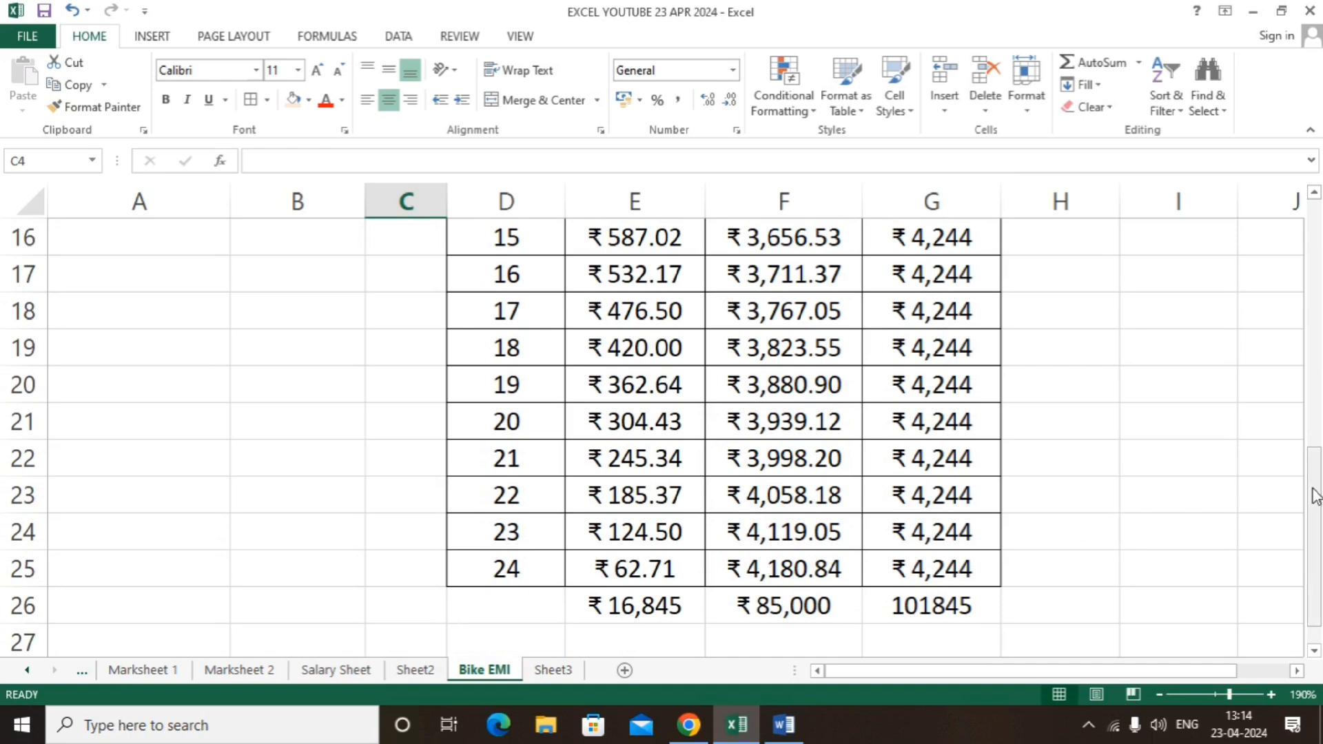
{"action": "left_click_drag", "start_coordinate": [1313, 493], "coordinate": [1314, 488]}
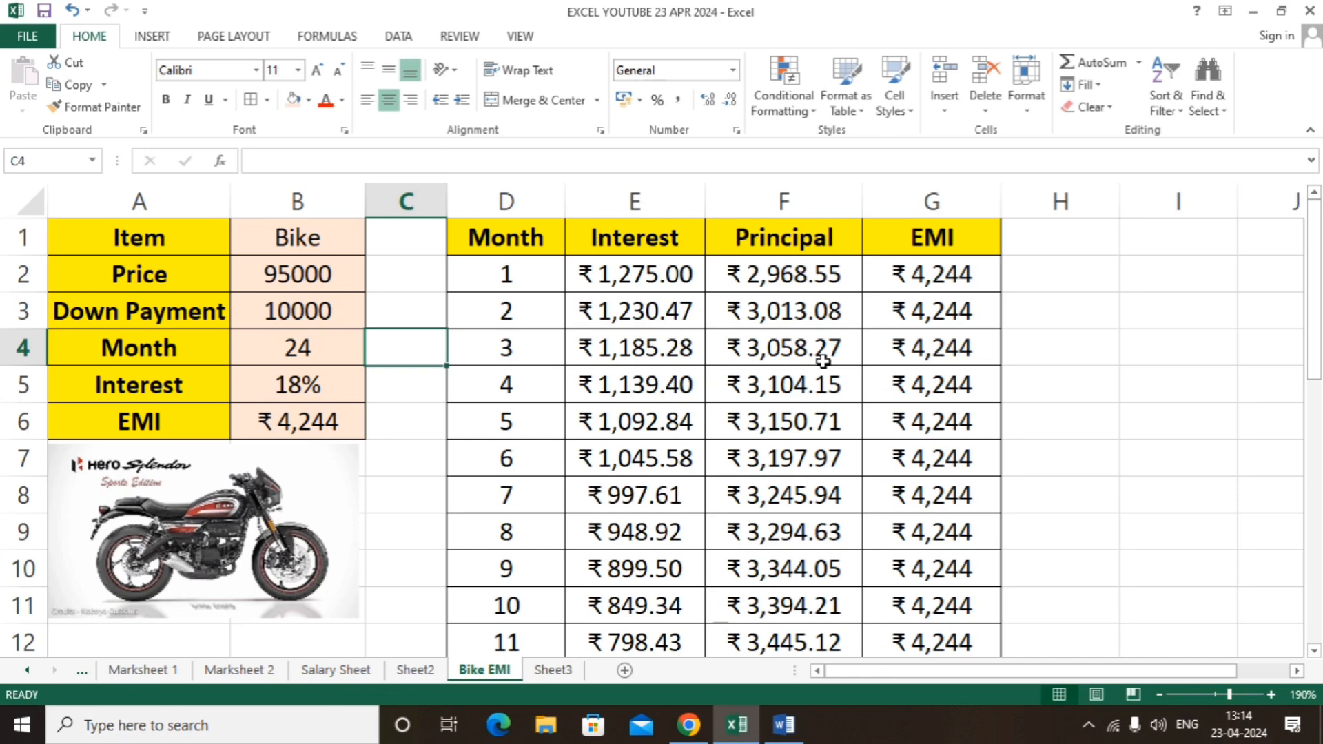
{"action": "left_click", "coordinate": [558, 669]}
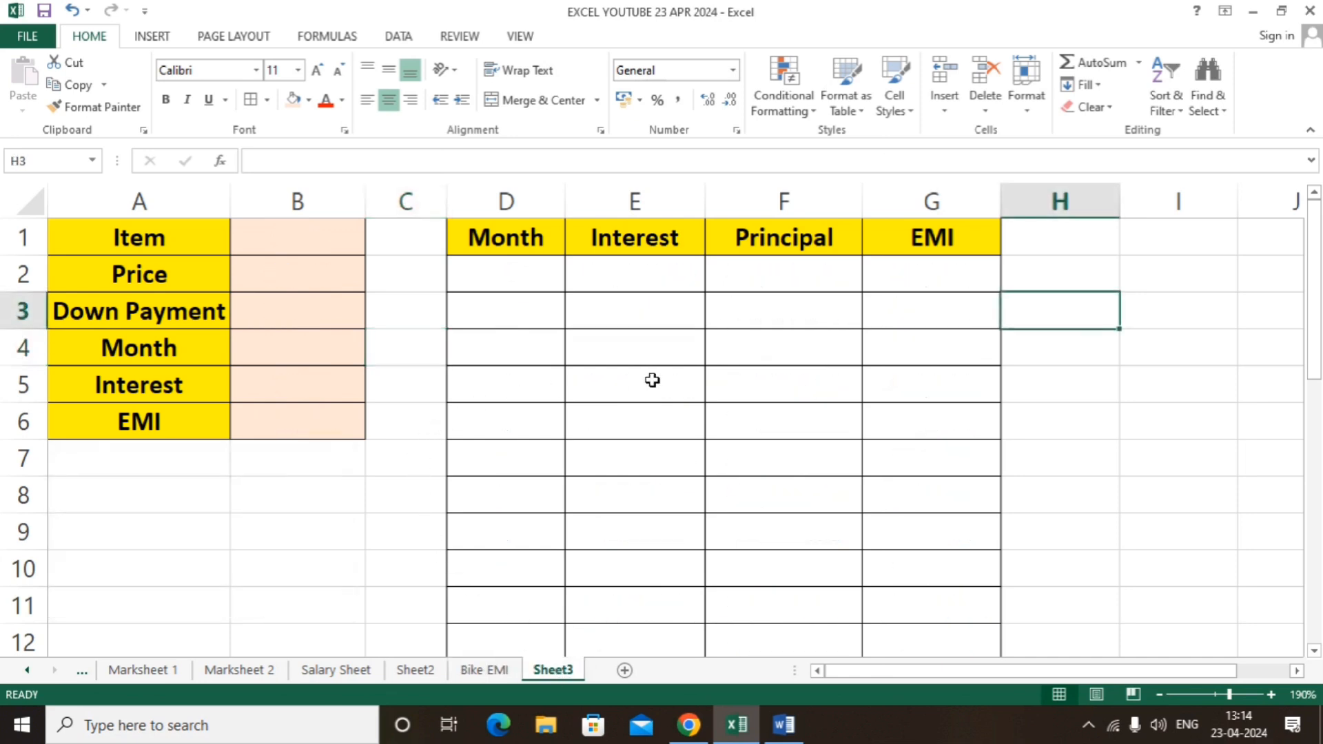
{"action": "left_click", "coordinate": [279, 246]}
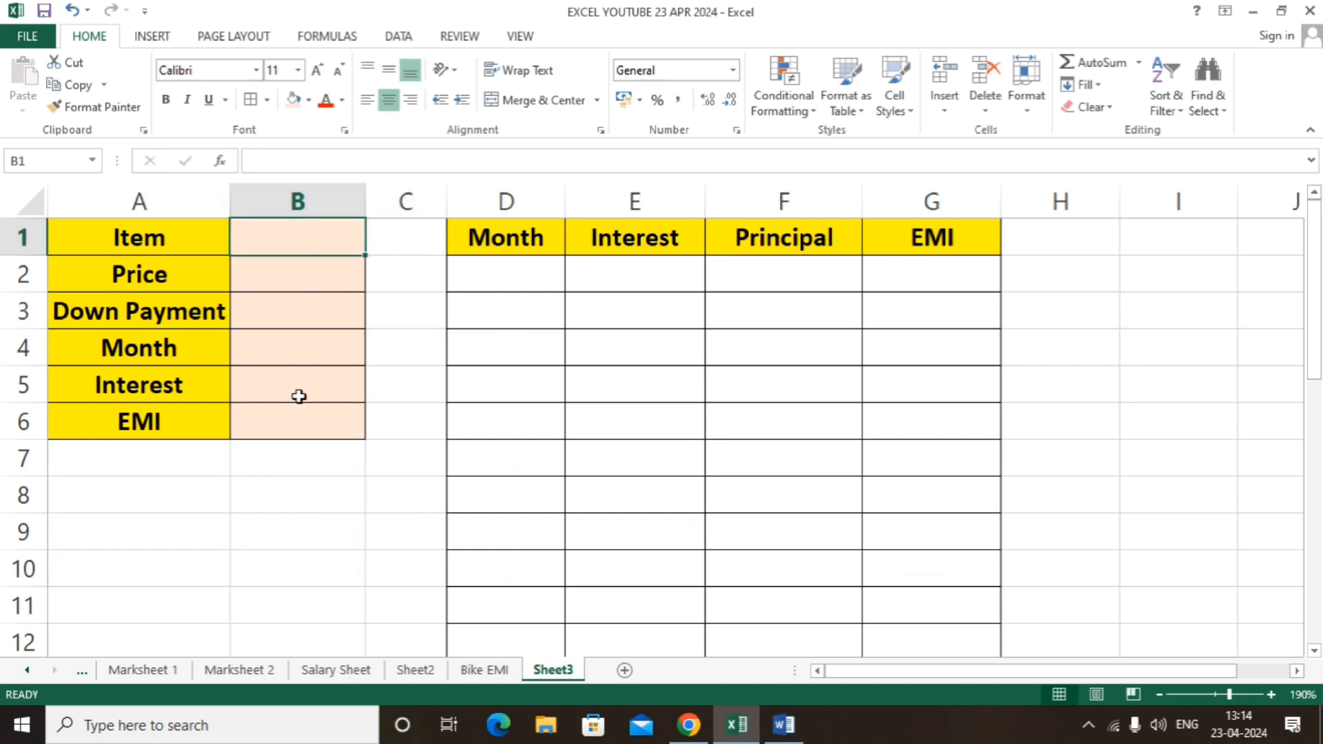
{"action": "type", "text": "Bike"}
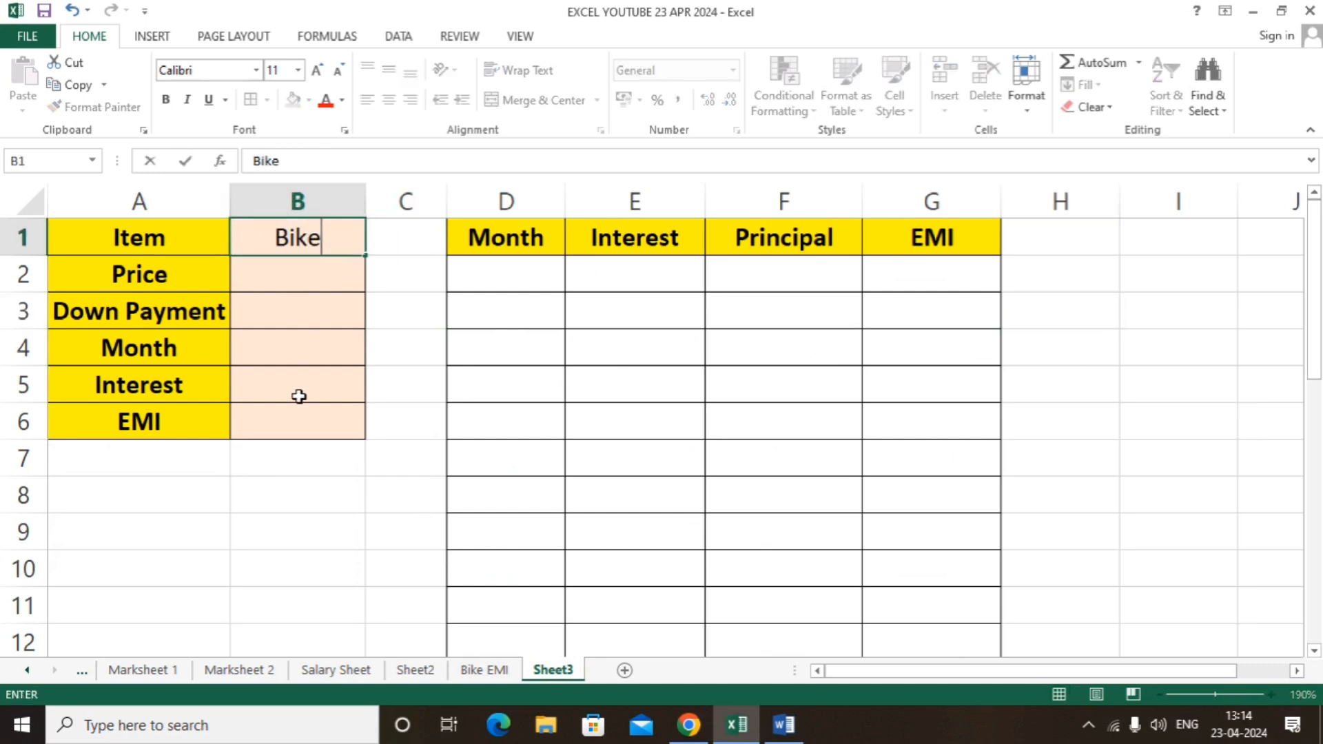
{"action": "key", "text": "Return"}
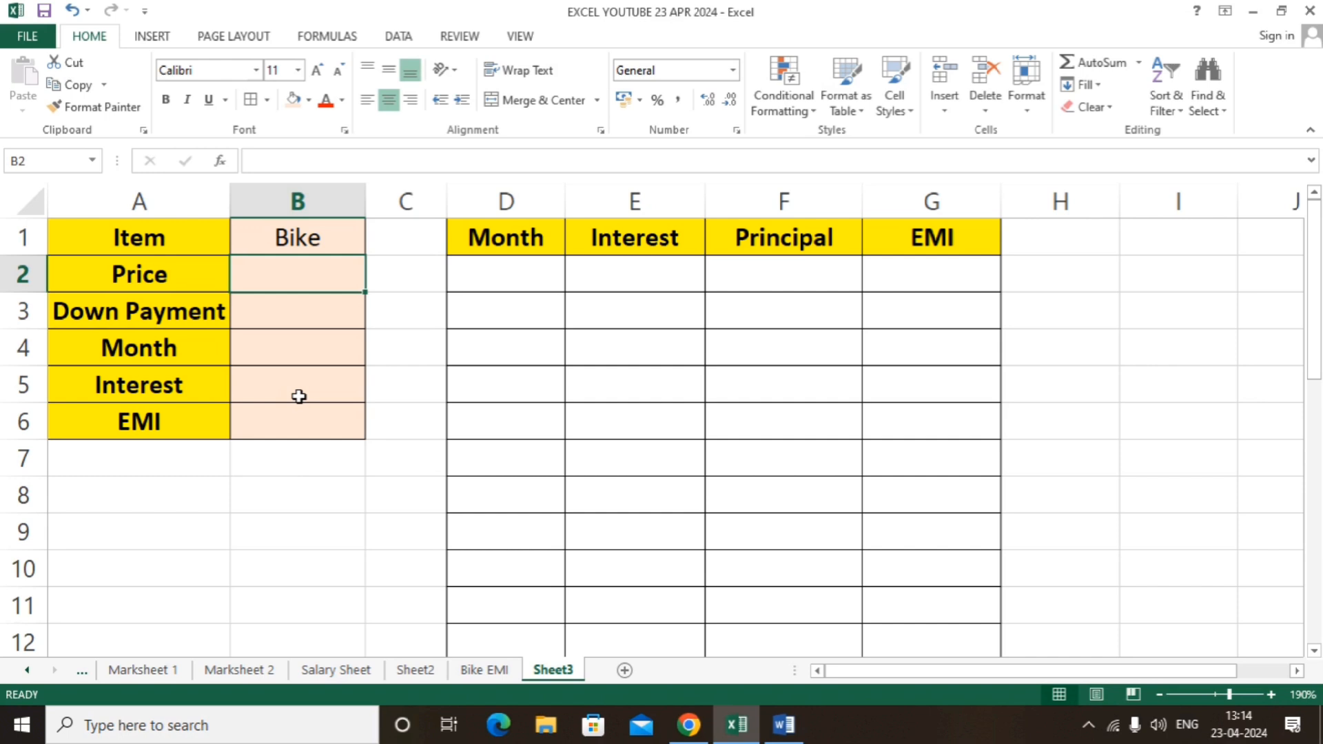
{"action": "type", "text": "95"}
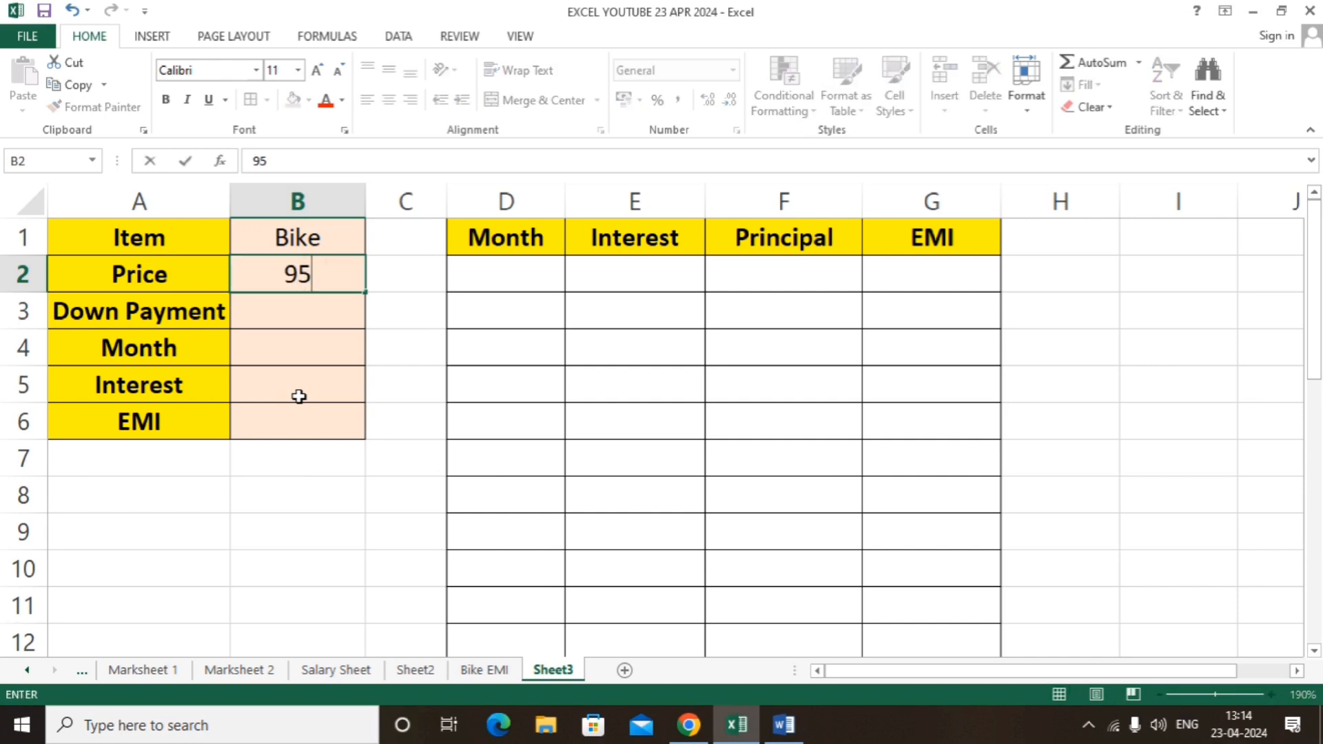
{"action": "type", "text": "000"}
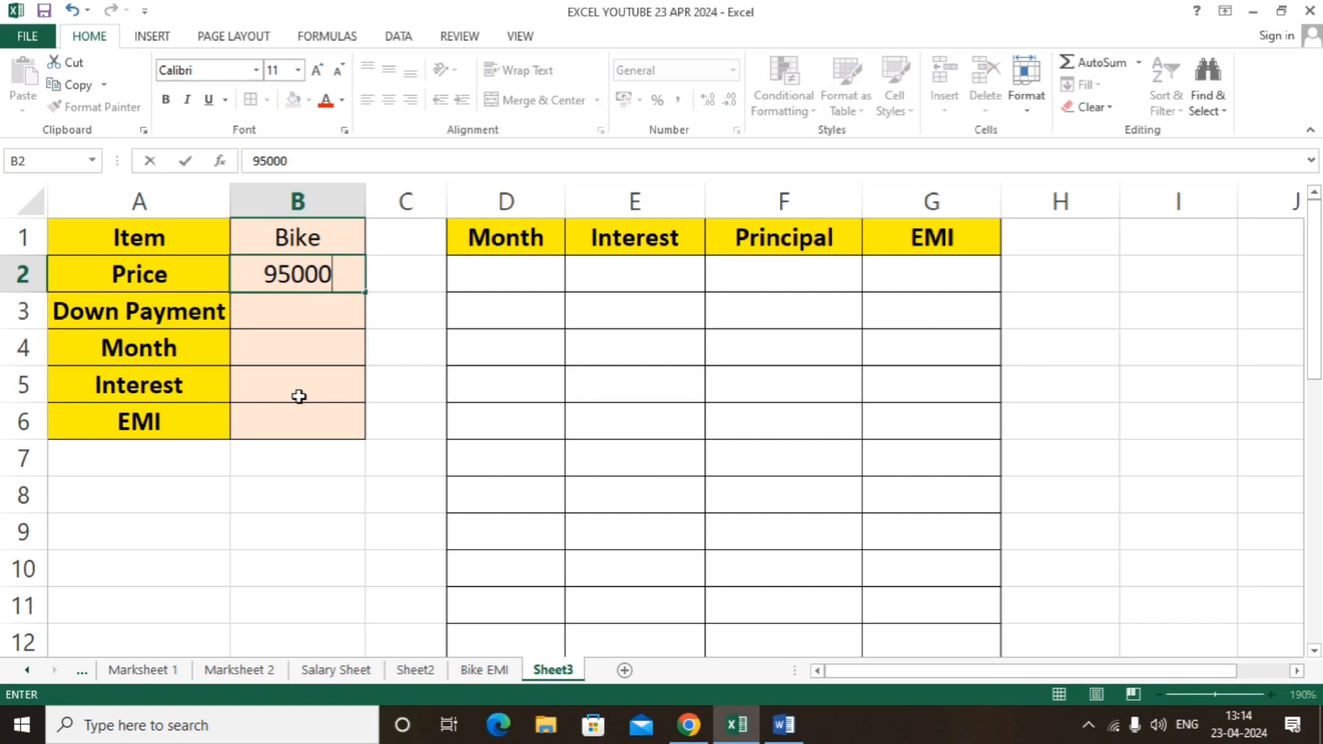
{"action": "key", "text": "Return"}
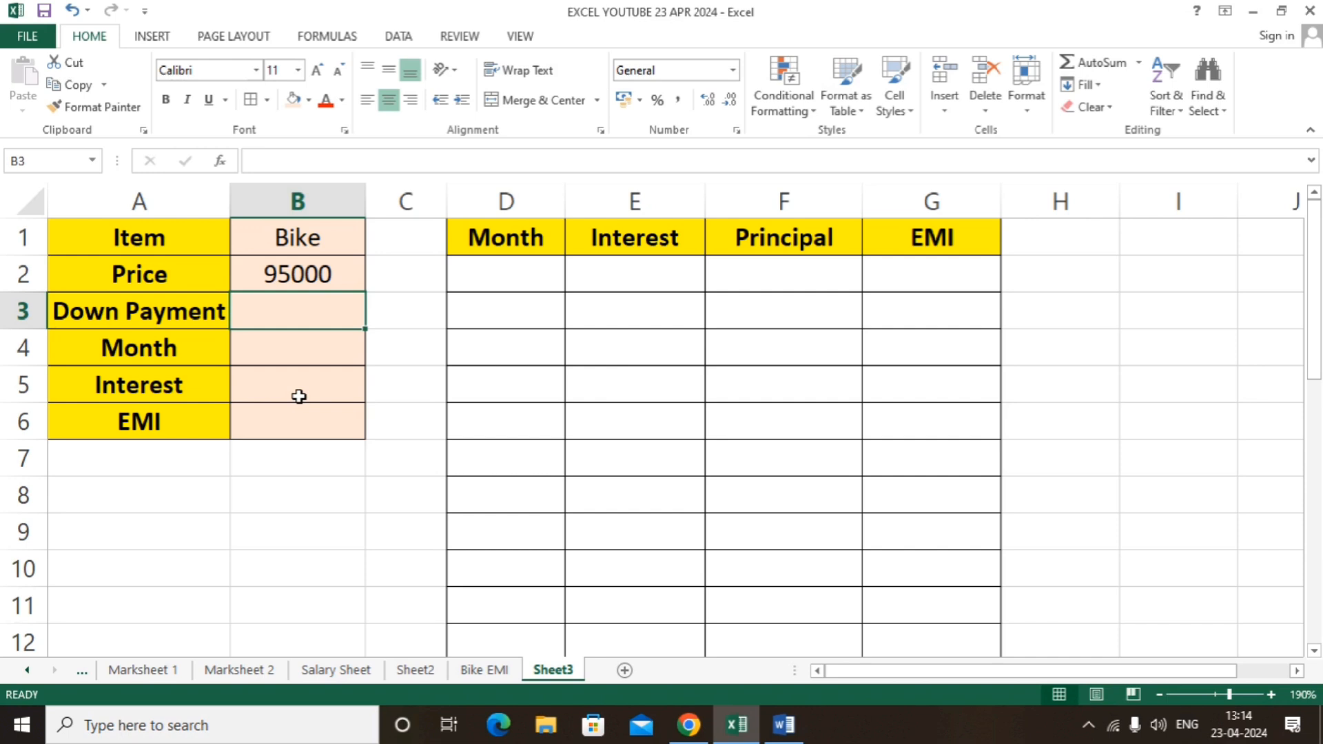
Fill in the loan terms with a down payment of 10000, 24 months and 18% interest in B3:B5
{"action": "type", "text": "10000"}
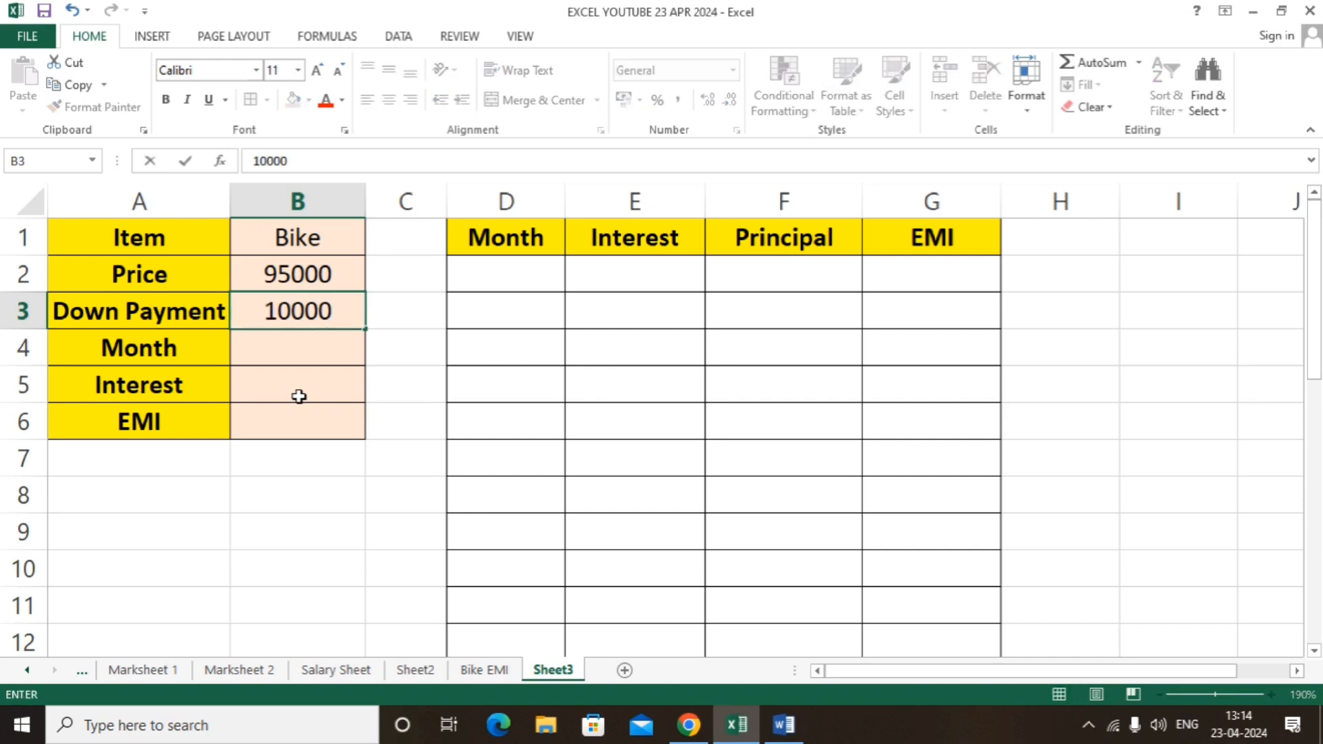
{"action": "key", "text": "Return"}
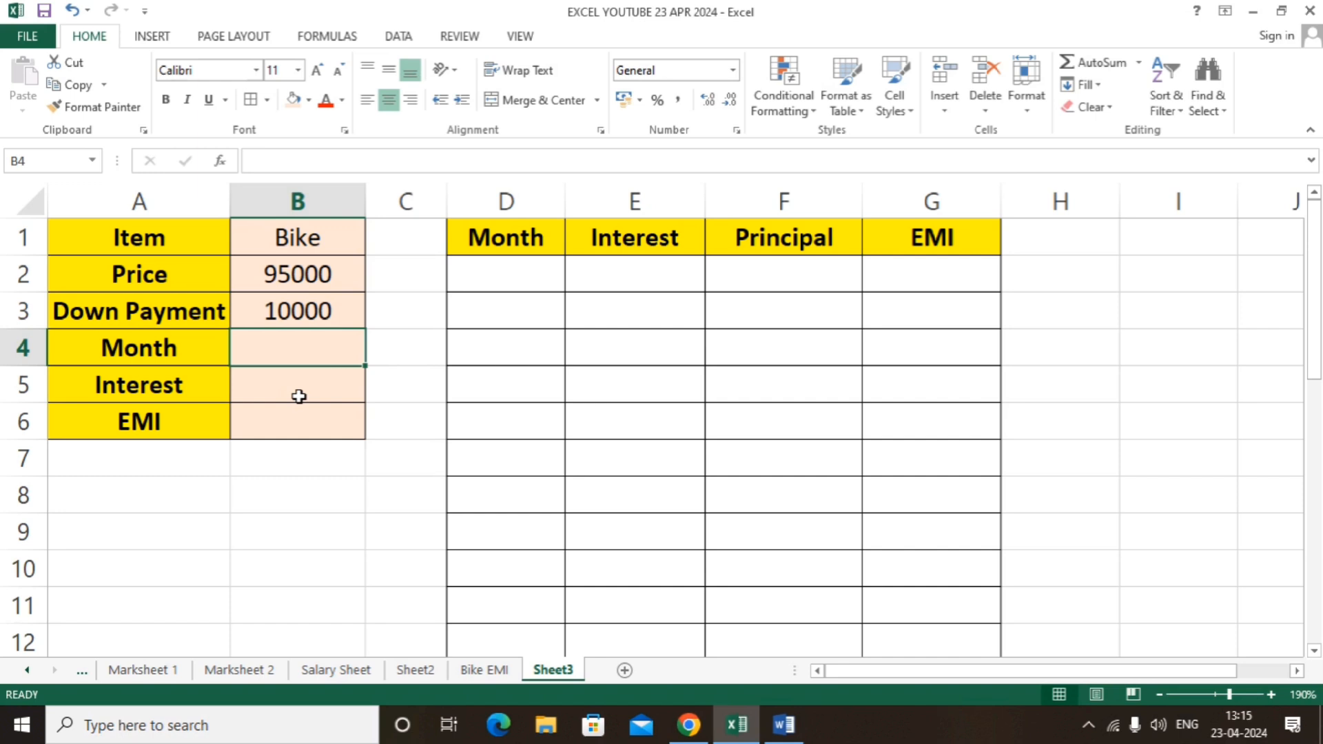
{"action": "type", "text": "24"}
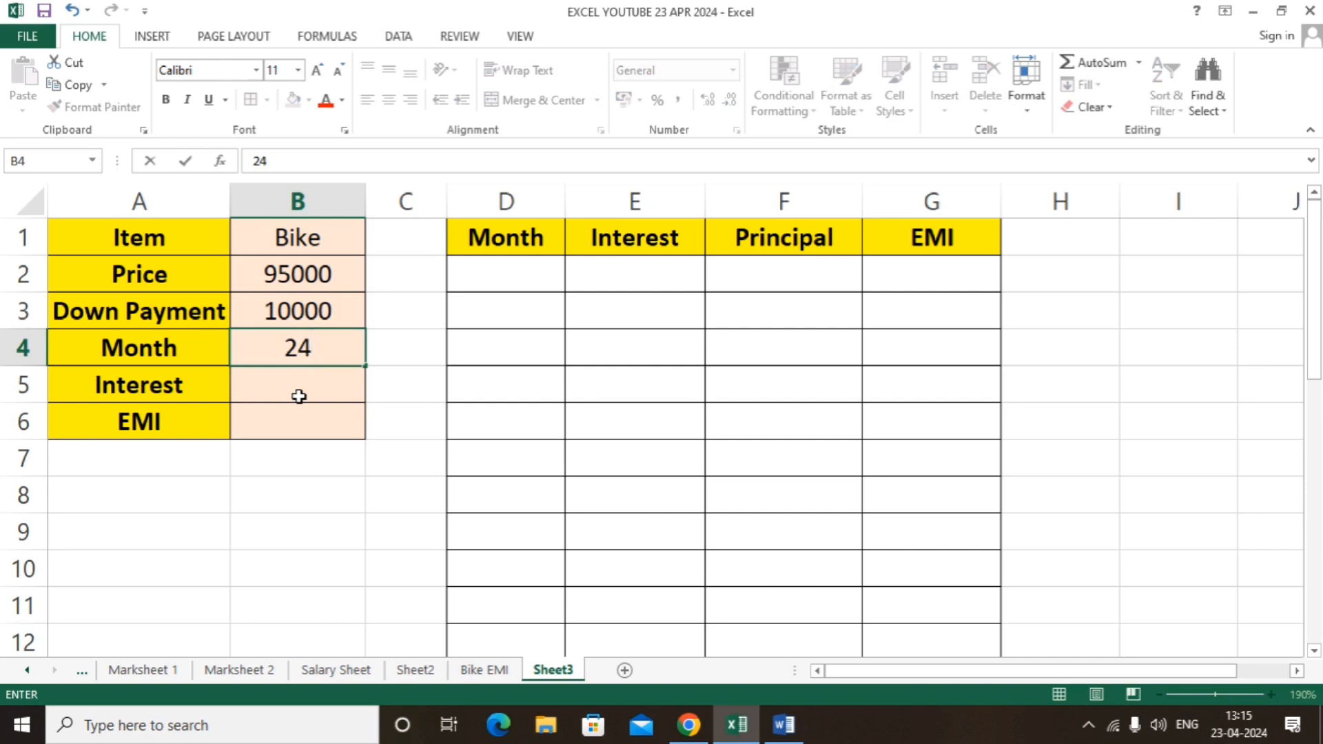
{"action": "key", "text": "Return"}
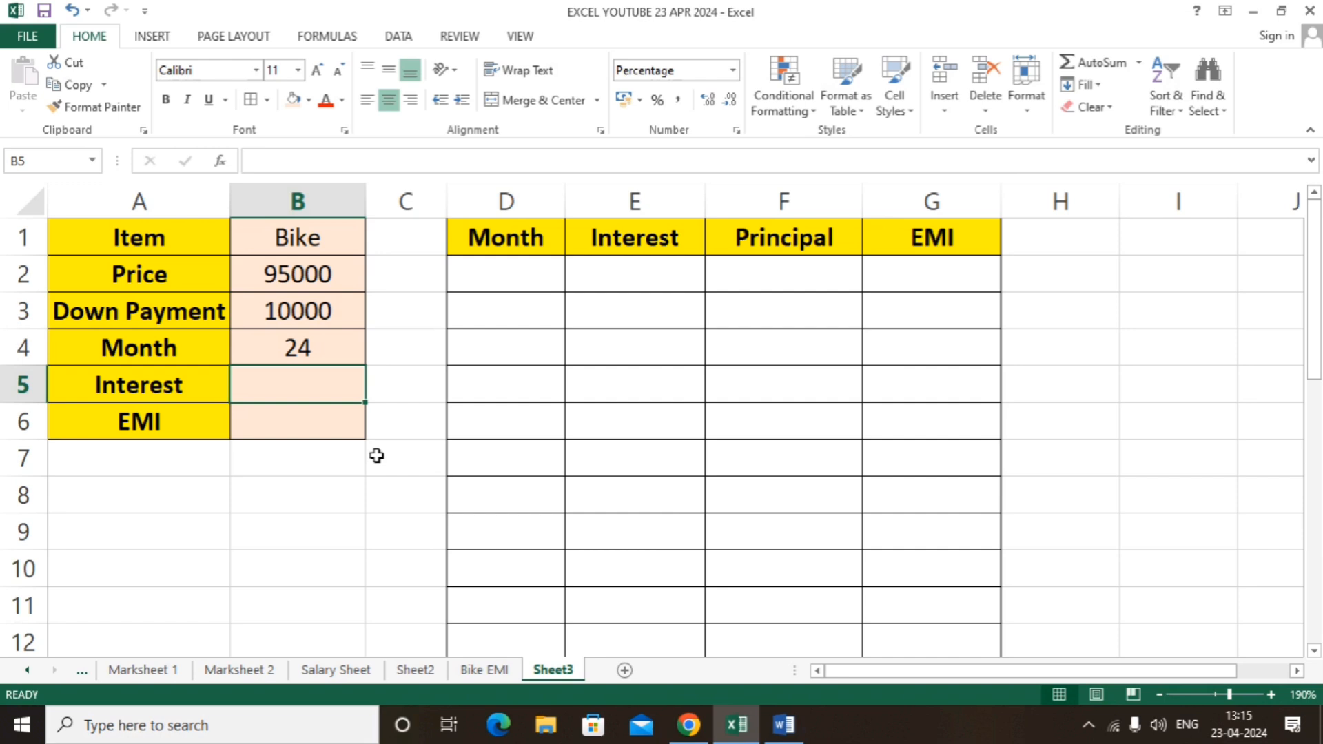
{"action": "type", "text": "18"}
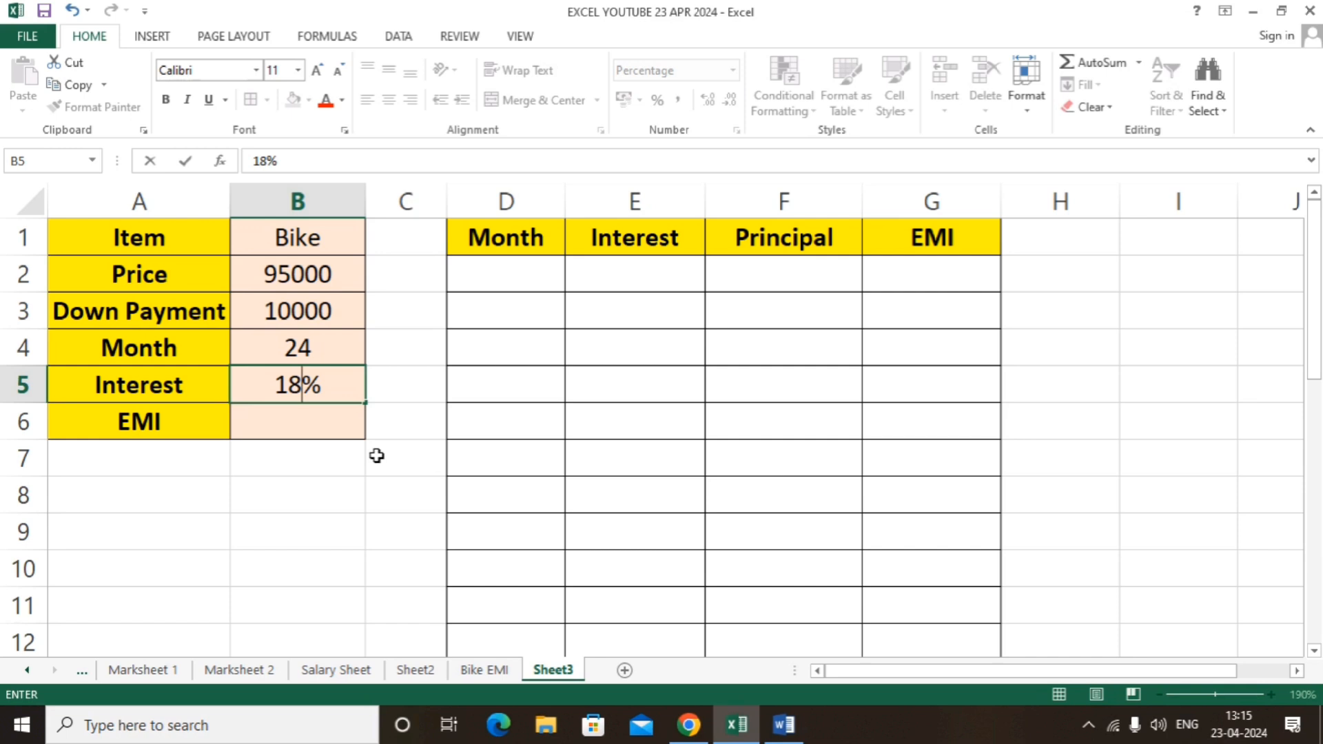
{"action": "key", "text": "Return"}
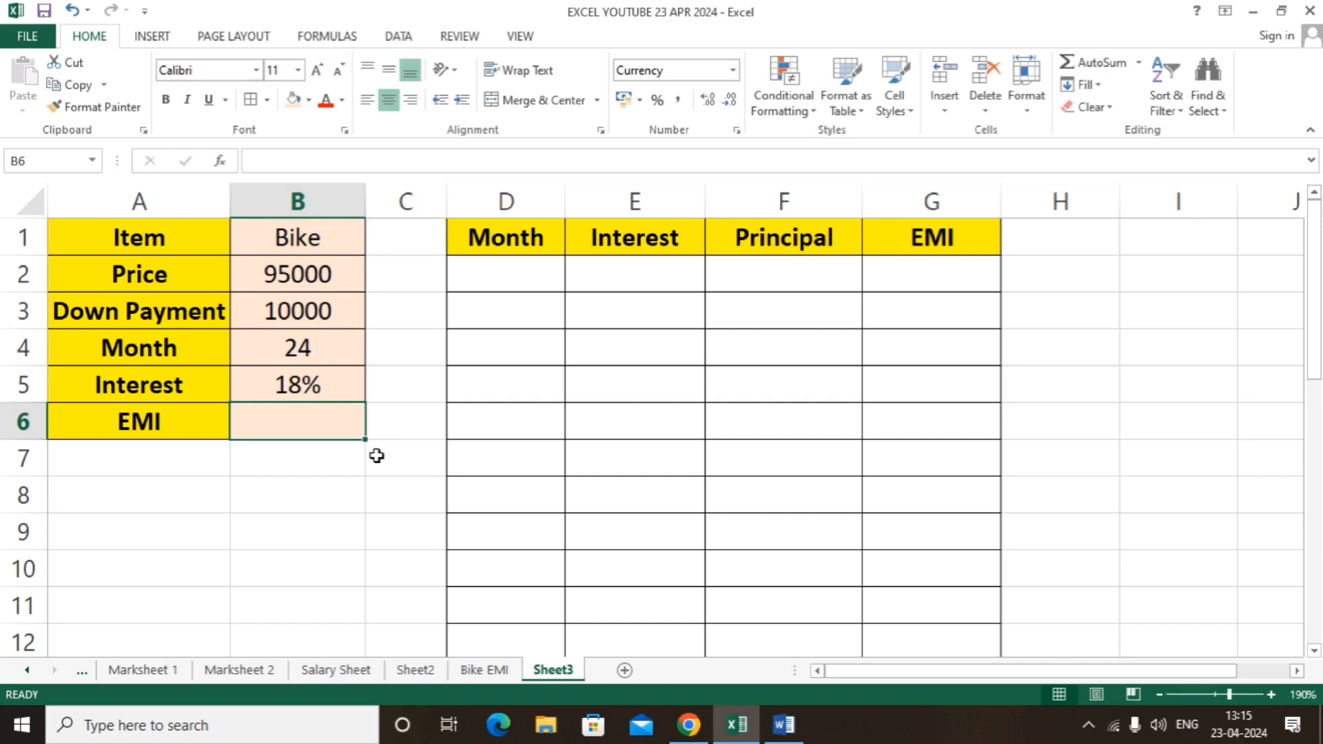
Calculate the EMI in B6 with the formula =PMT(B5/12,B4,B2-B3)
{"action": "type", "text": "="}
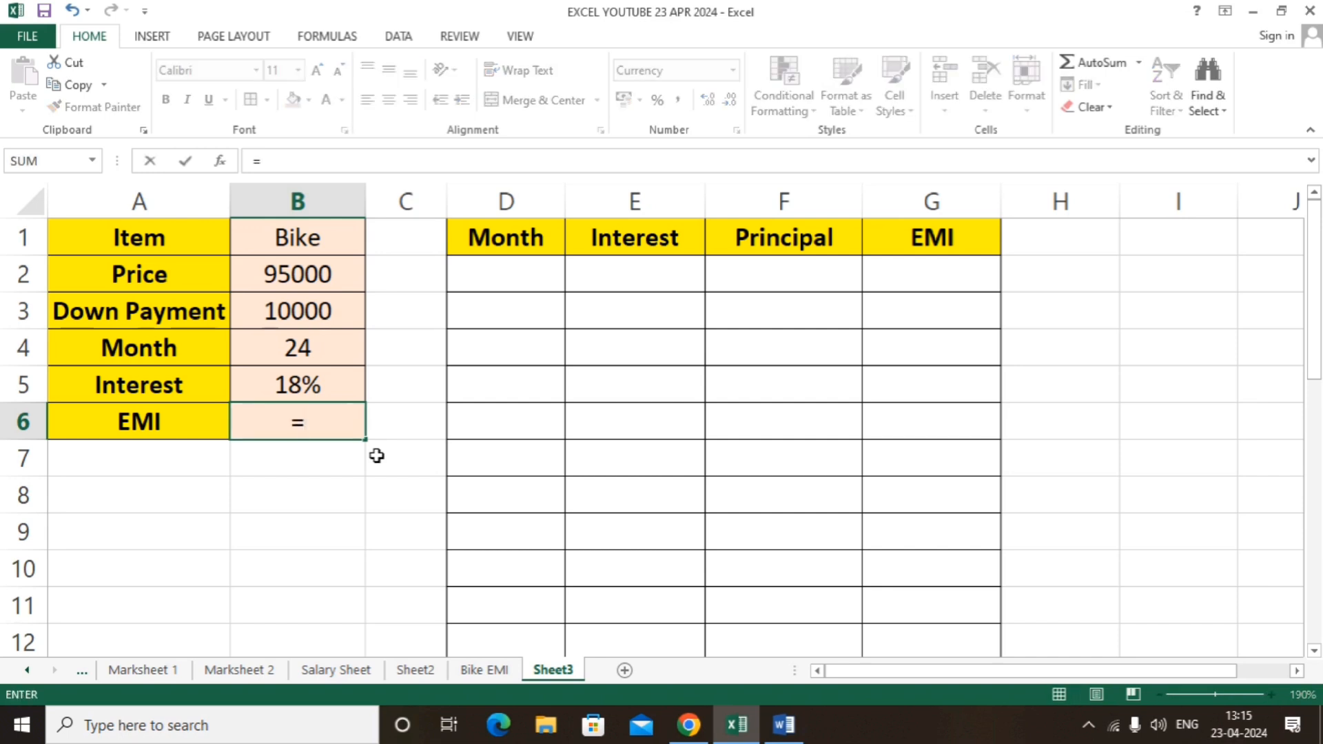
{"action": "type", "text": "pmt"}
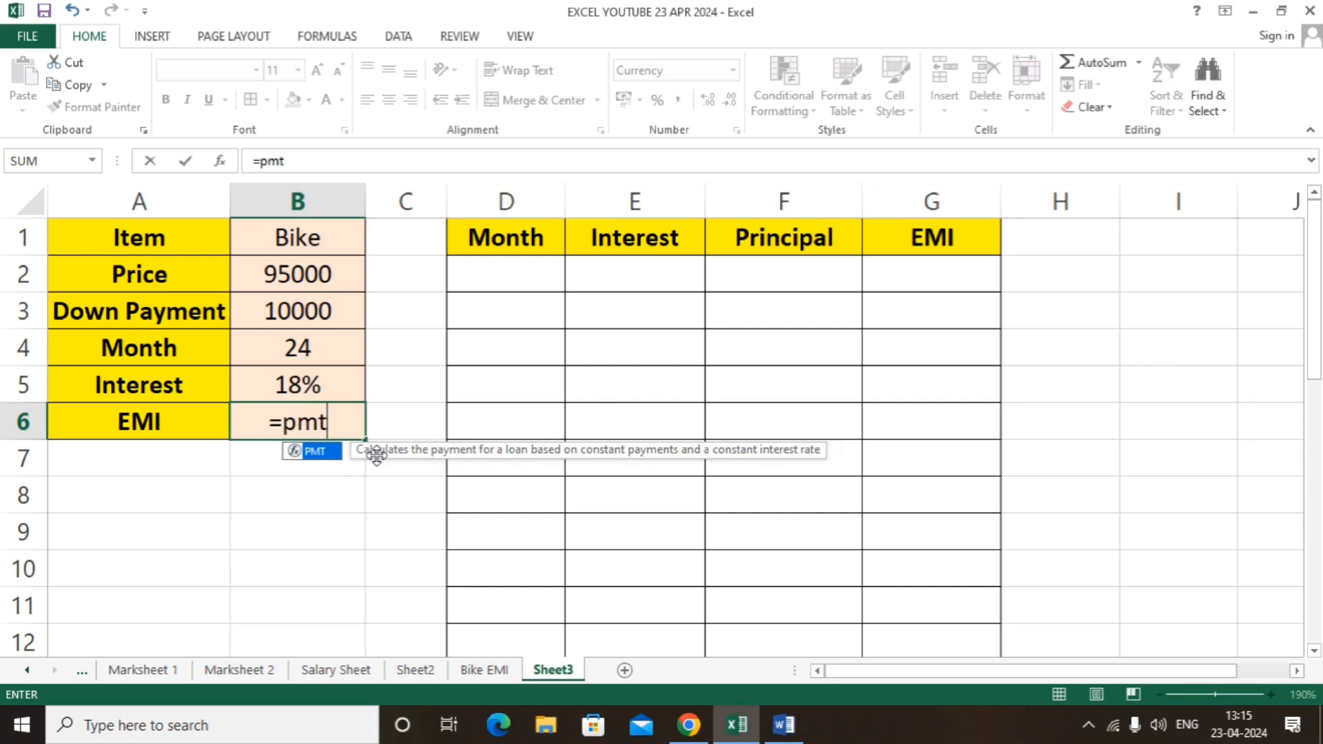
{"action": "type", "text": "("}
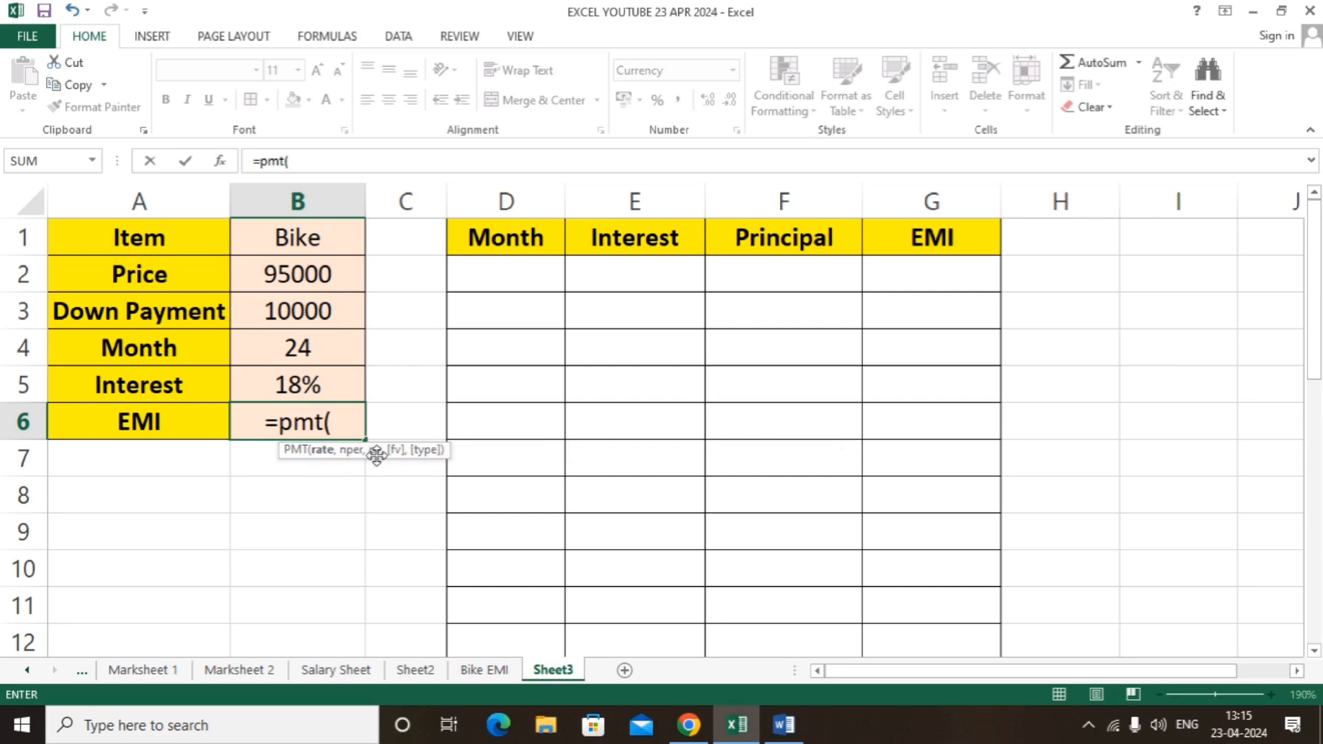
{"action": "left_click", "coordinate": [342, 384]}
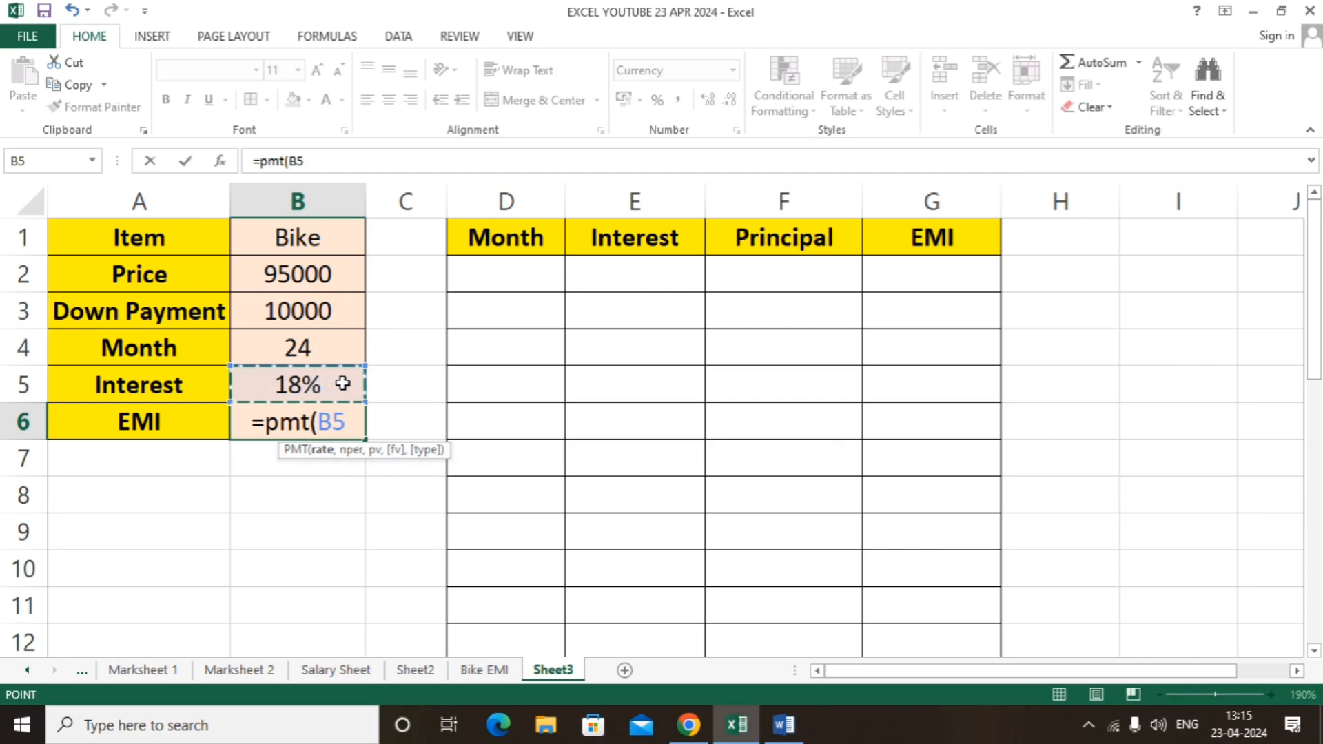
{"action": "type", "text": "/"}
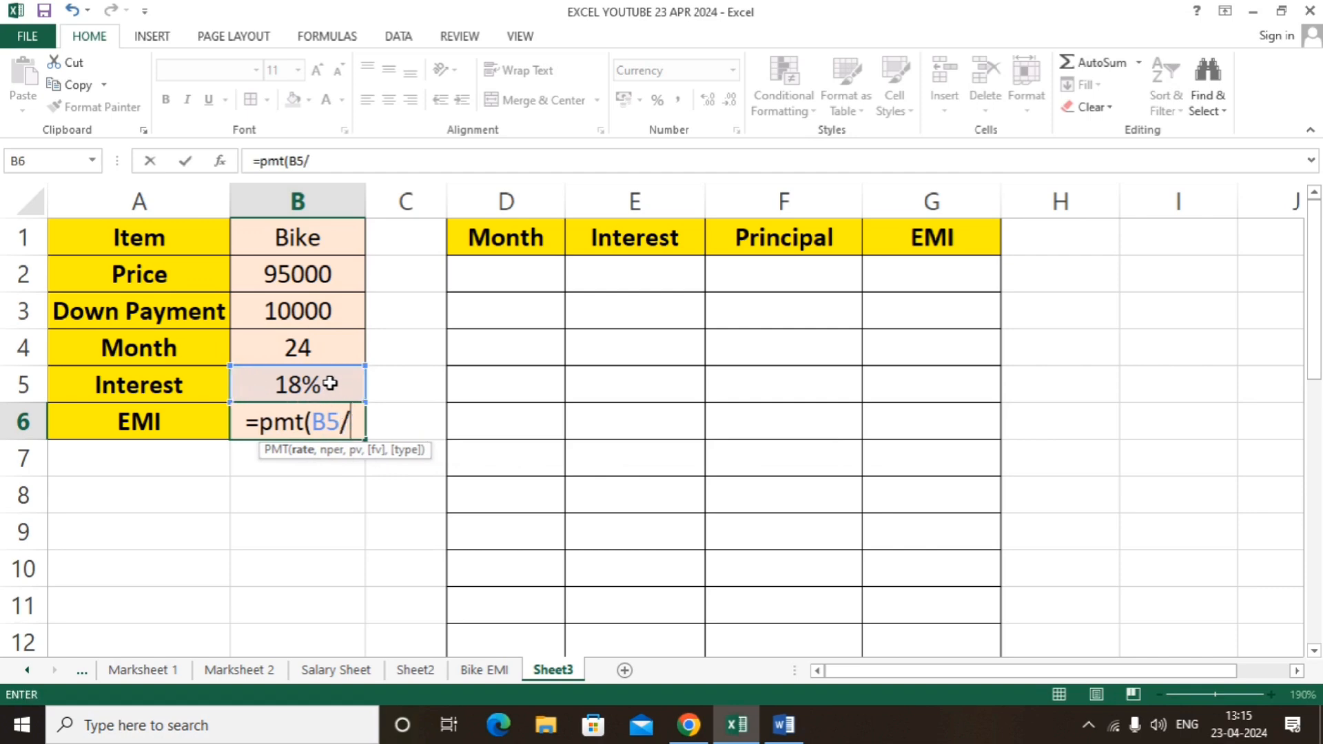
{"action": "type", "text": "12"}
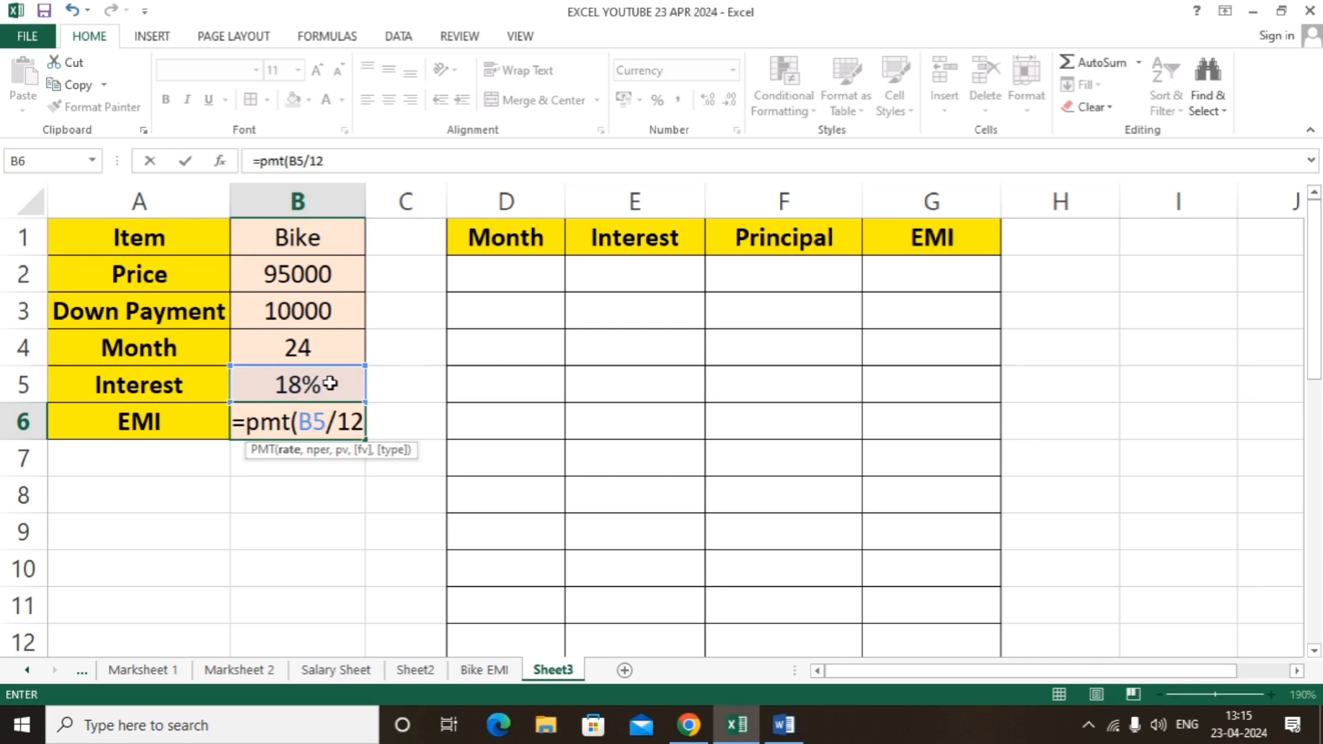
{"action": "type", "text": ","}
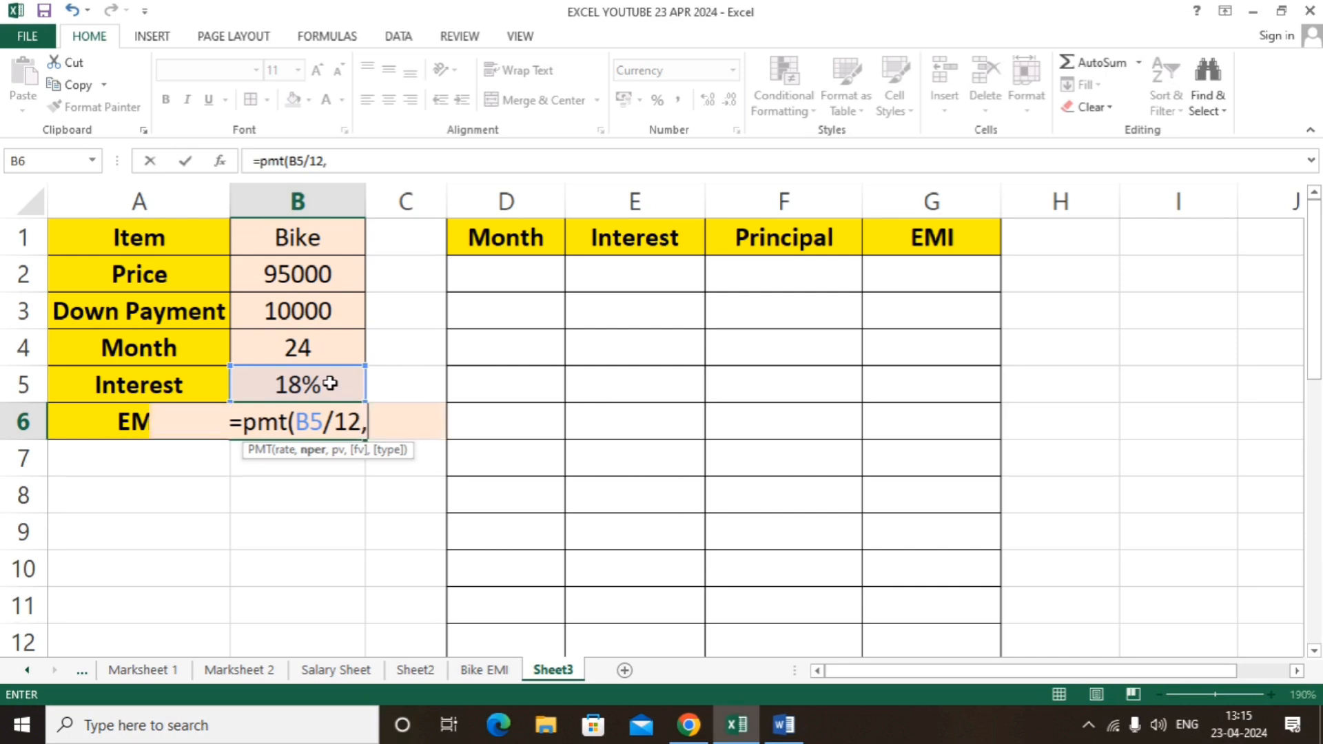
{"action": "left_click", "coordinate": [321, 347]}
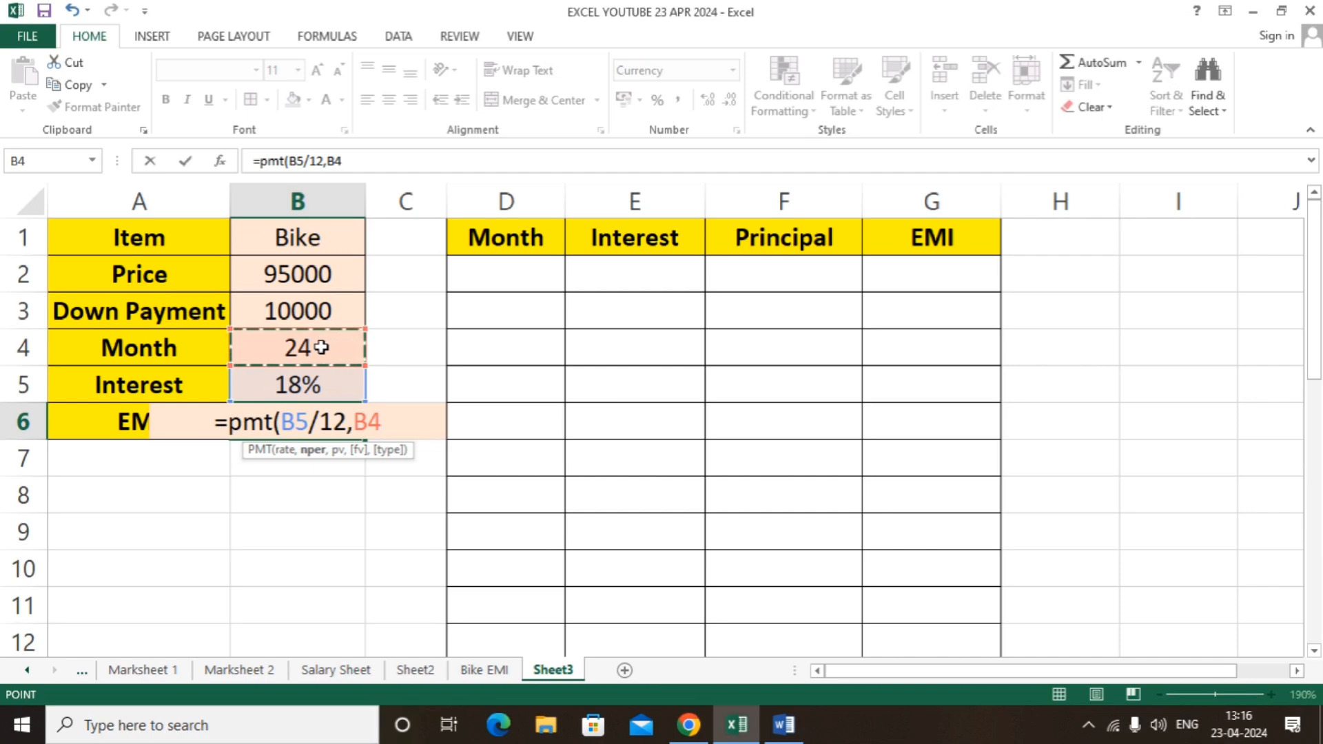
{"action": "type", "text": ","}
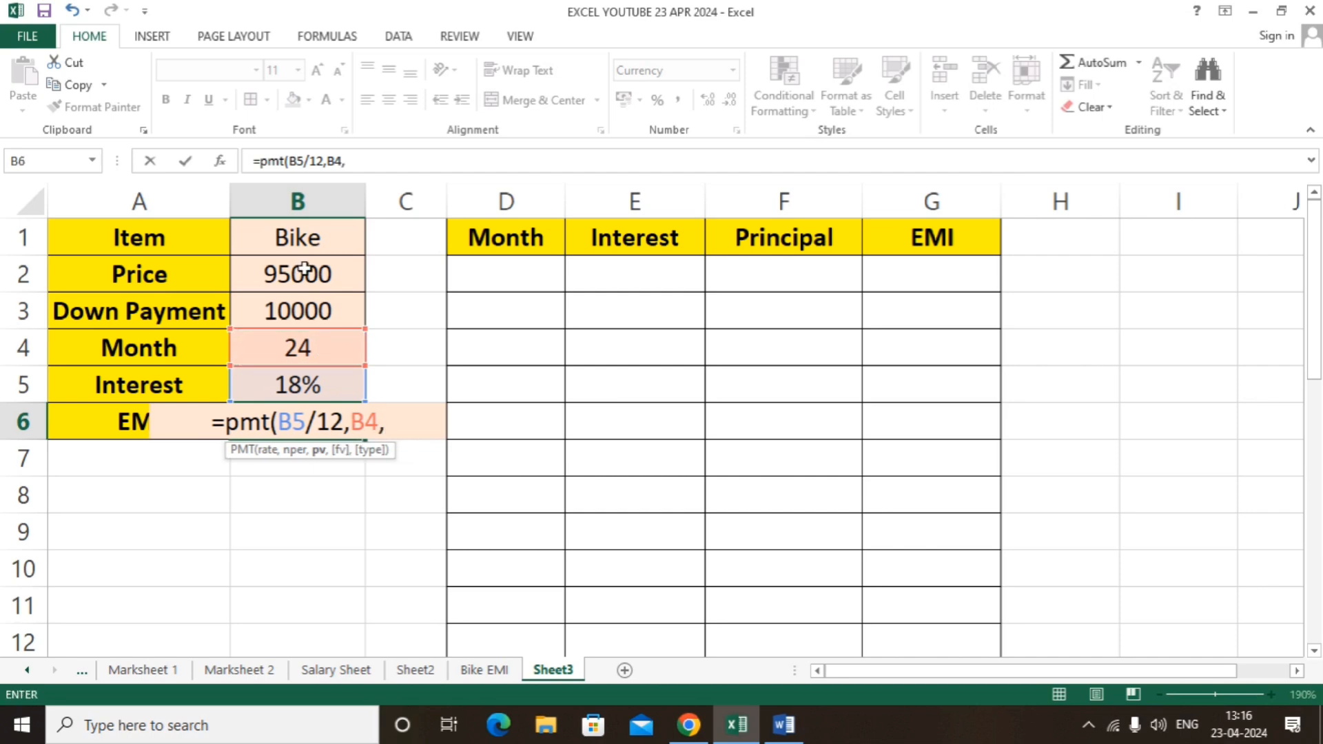
{"action": "left_click", "coordinate": [315, 275]}
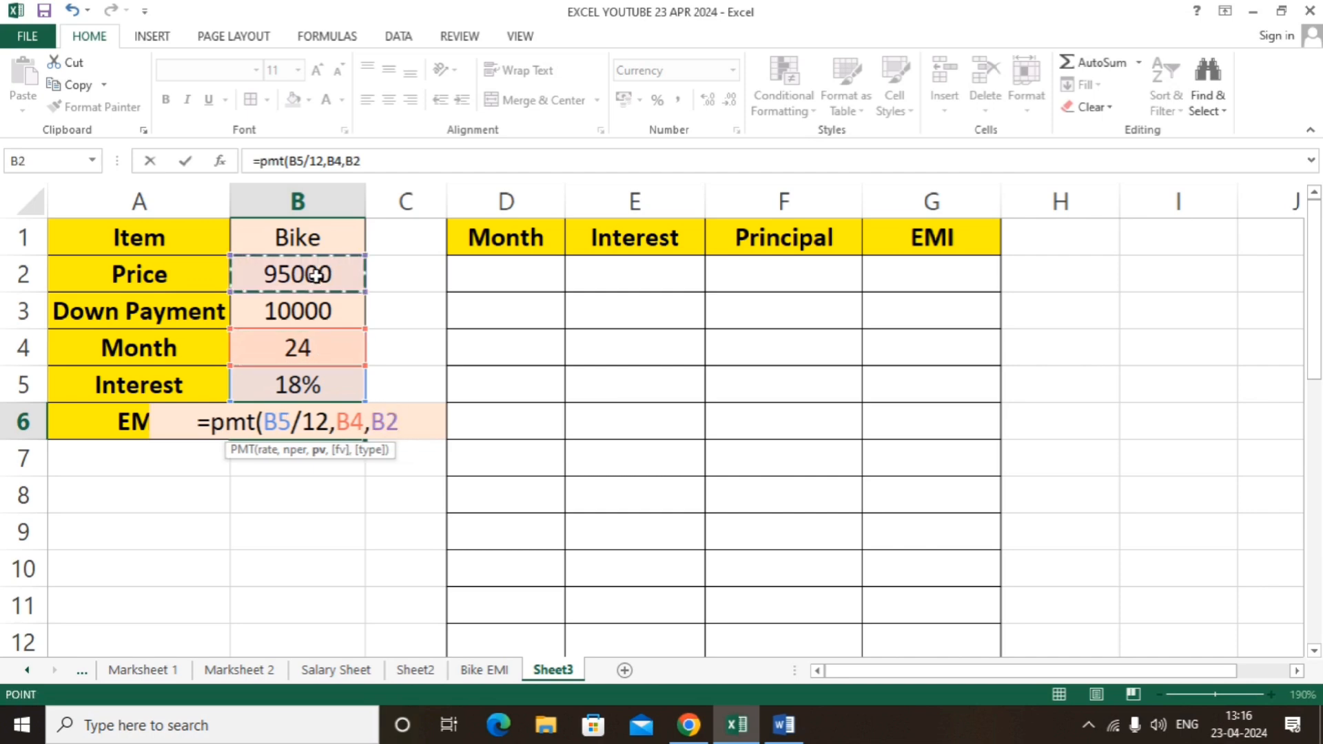
{"action": "type", "text": "-"}
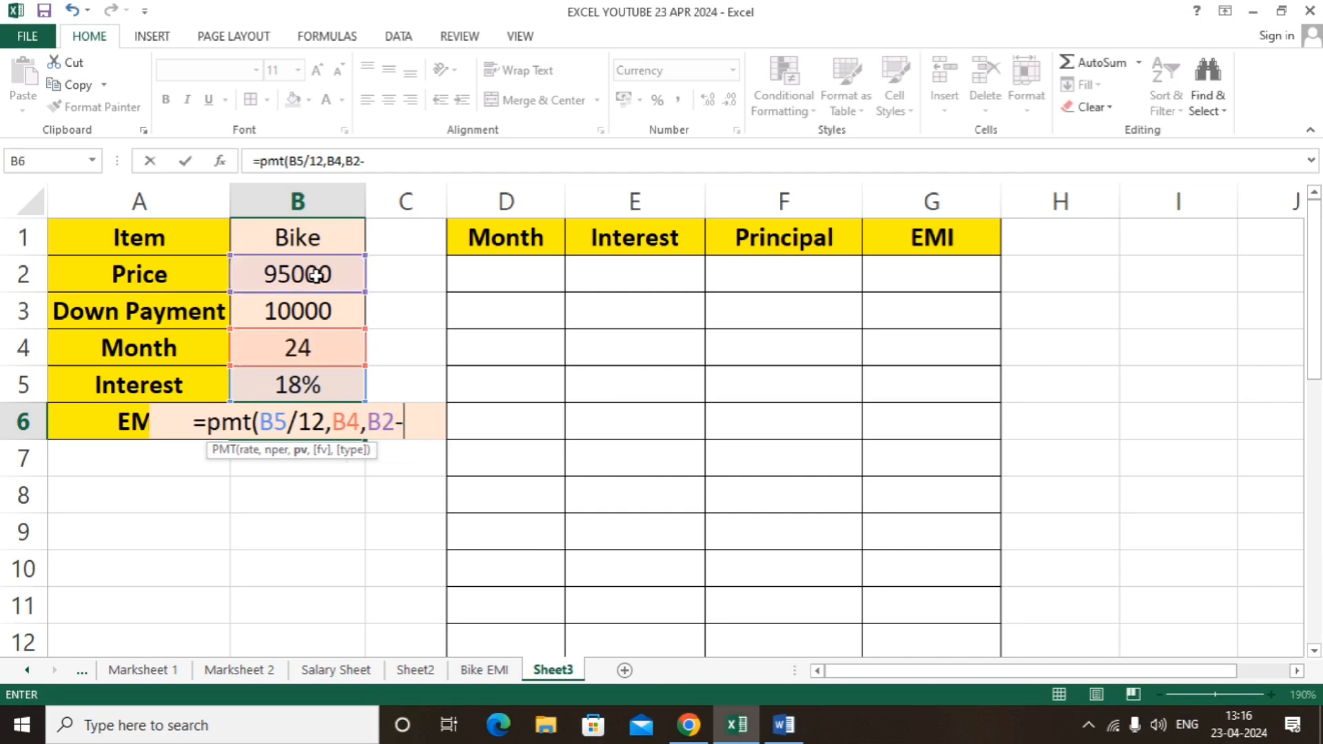
{"action": "left_click", "coordinate": [316, 310]}
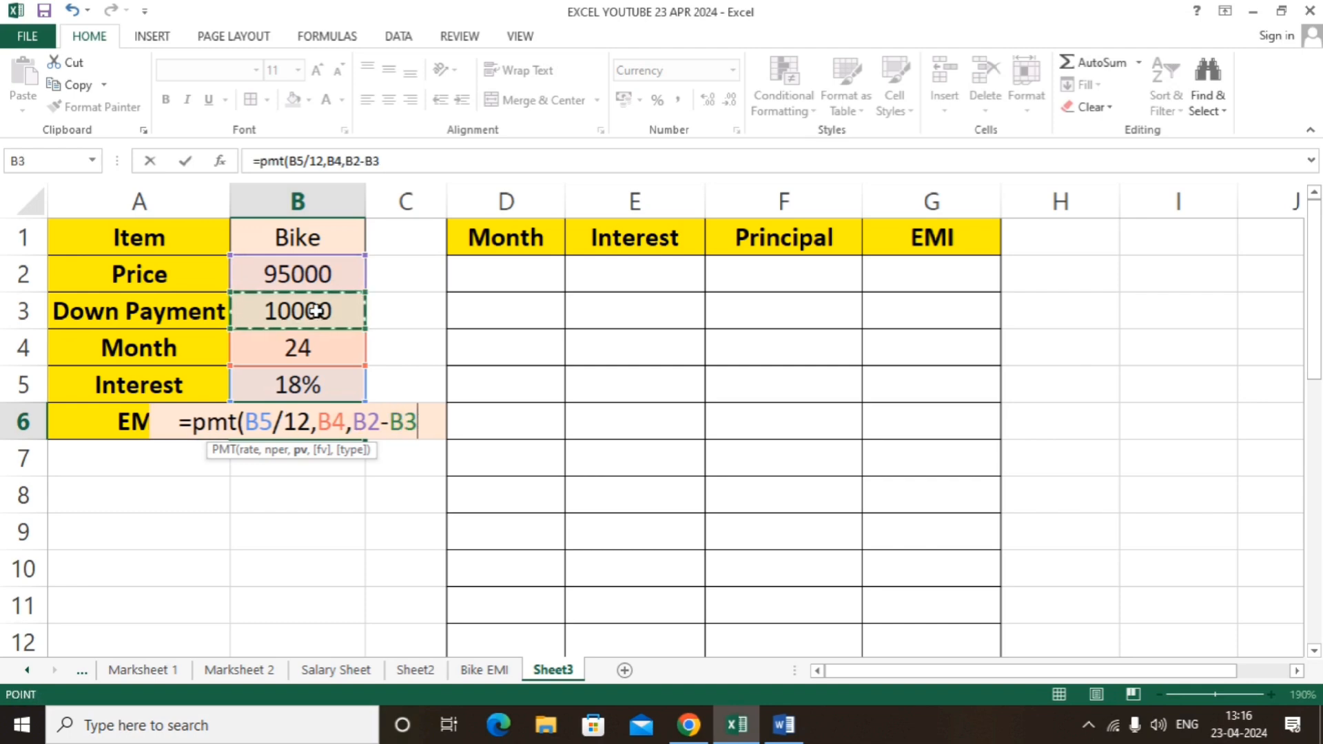
{"action": "type", "text": ")"}
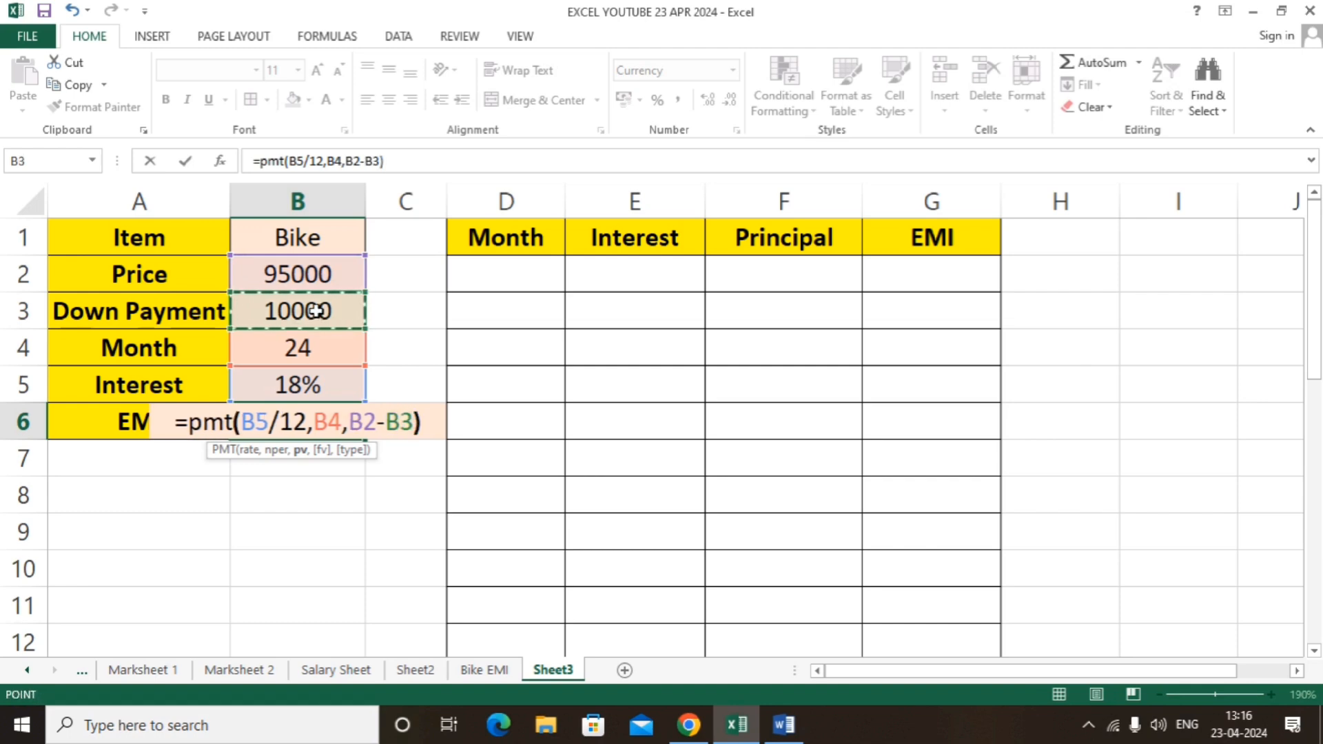
{"action": "key", "text": "Return"}
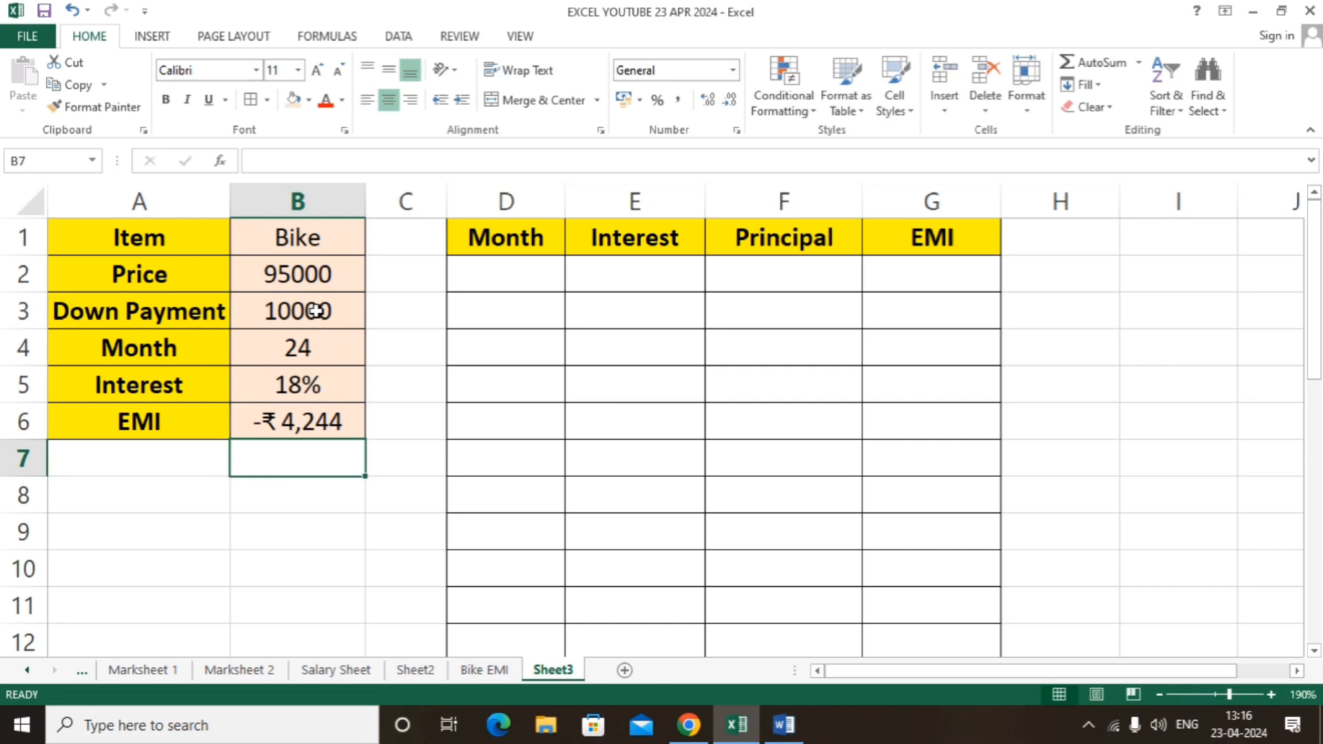
Put a minus sign before PMT in the B6 formula, making it =-PMT(B5/12,B4,B2-B3)
{"action": "key", "text": "Up"}
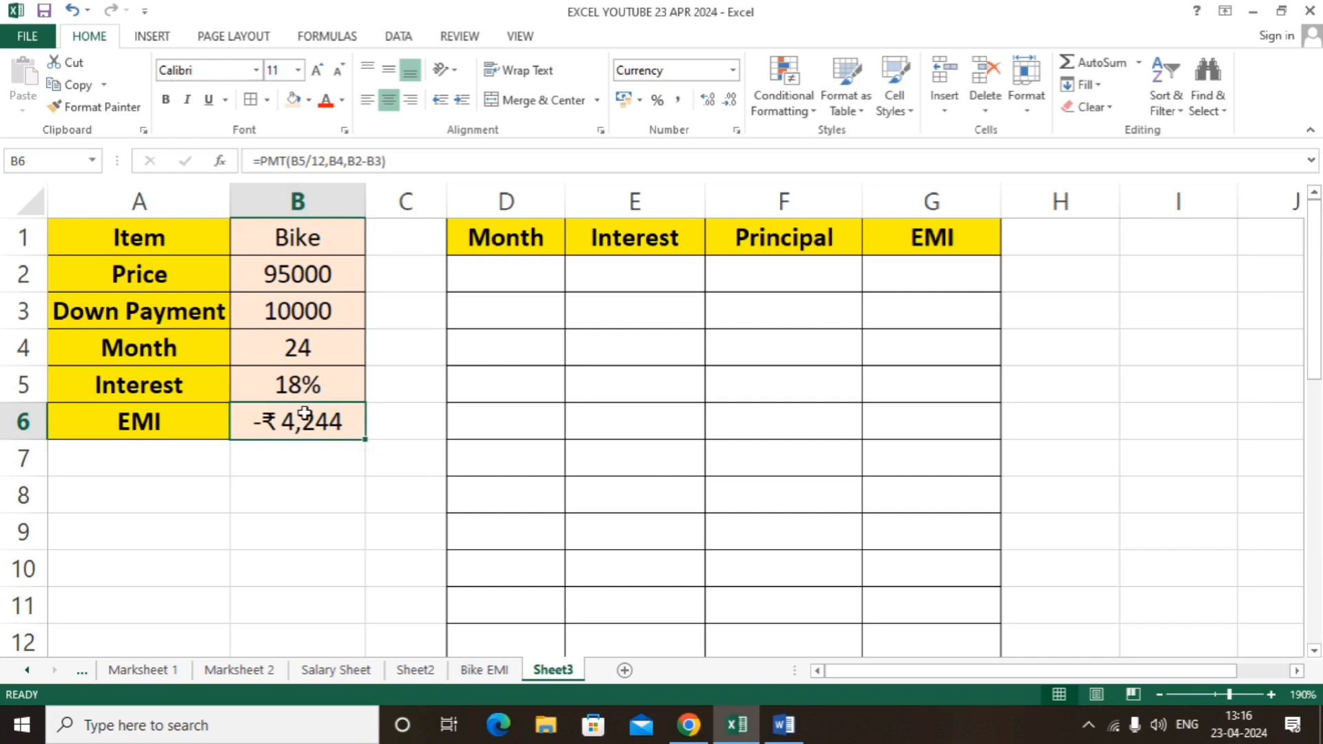
{"action": "key", "text": "F2"}
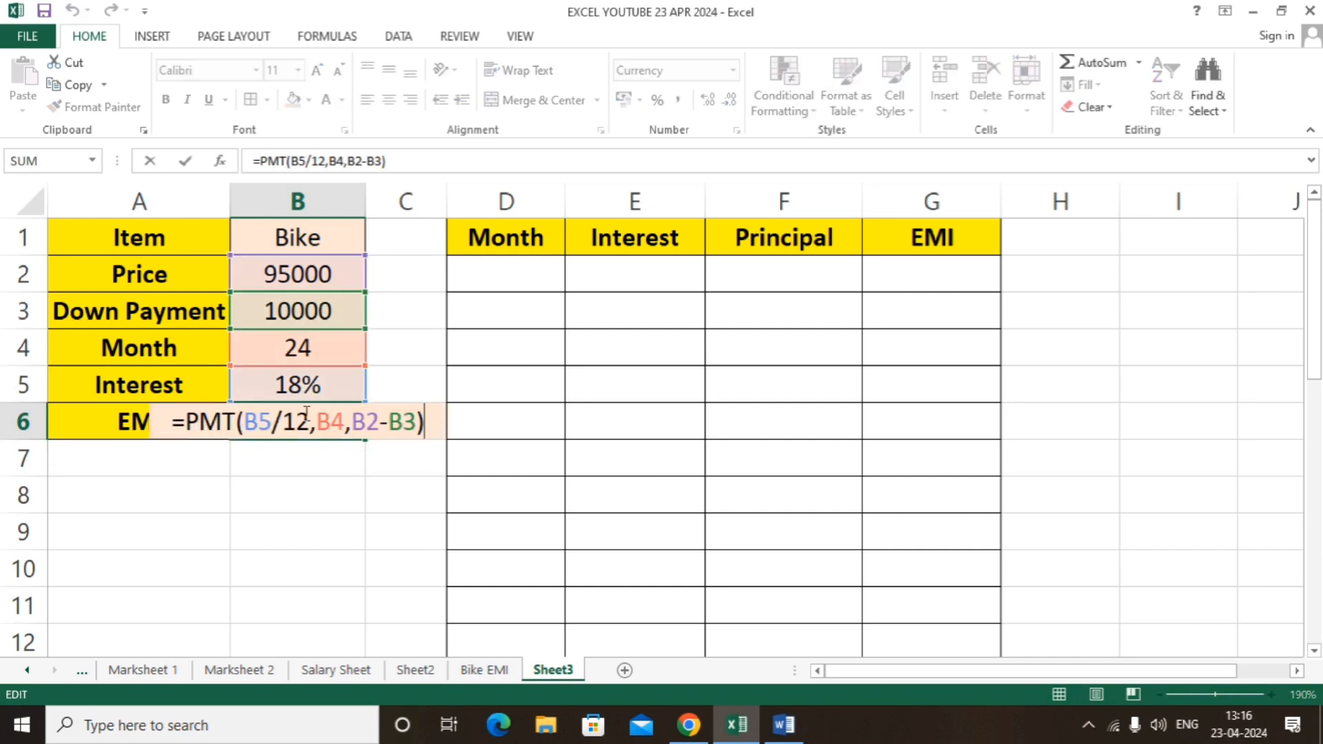
{"action": "left_click", "coordinate": [187, 425]}
{"action": "type", "text": "-"}
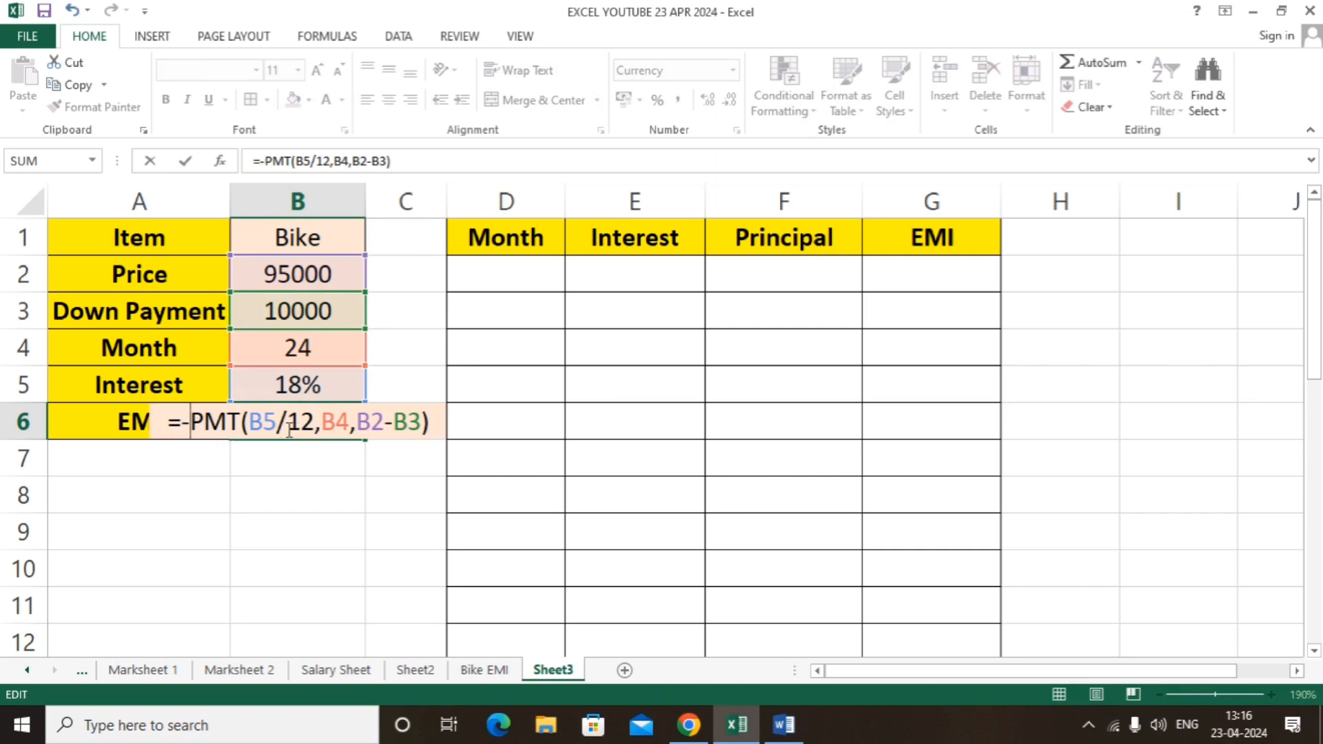
{"action": "key", "text": "Return"}
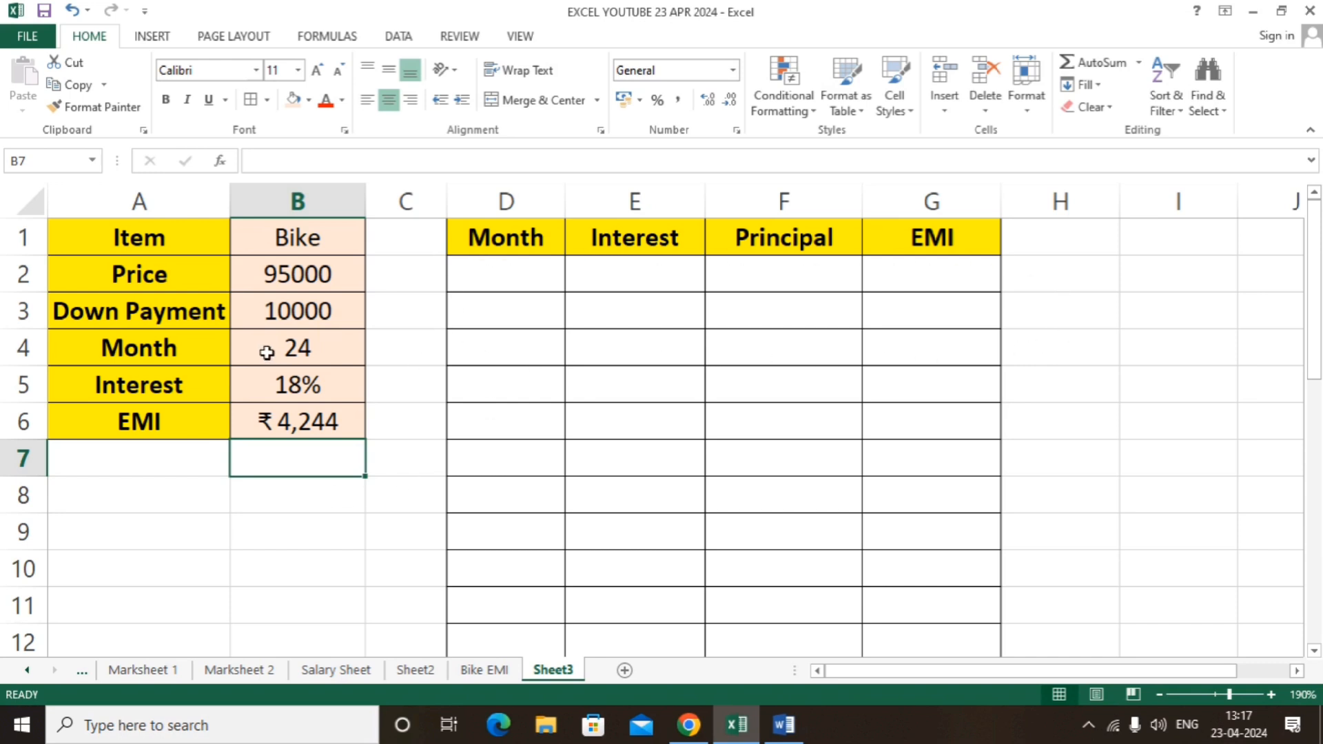
Number the months 1 to 24 down the Month column in D2:D25
{"action": "left_click", "coordinate": [505, 274]}
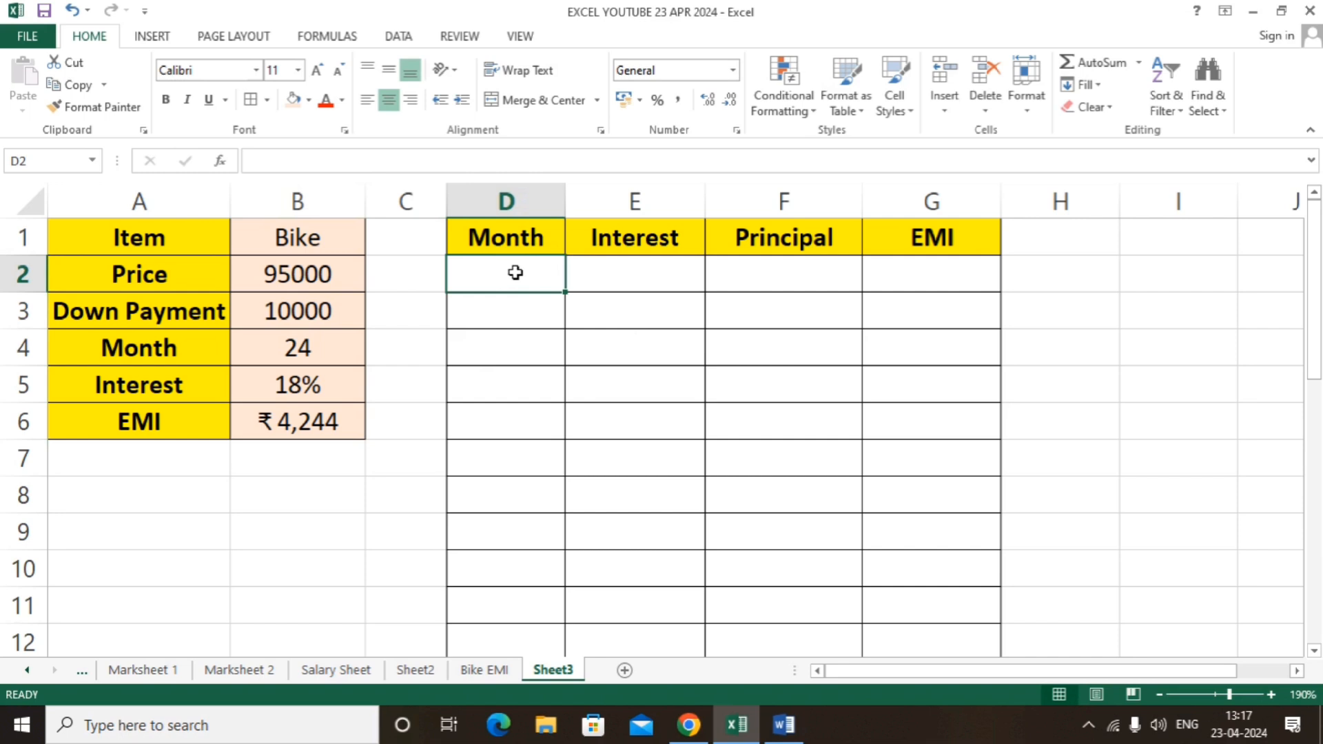
{"action": "type", "text": "1"}
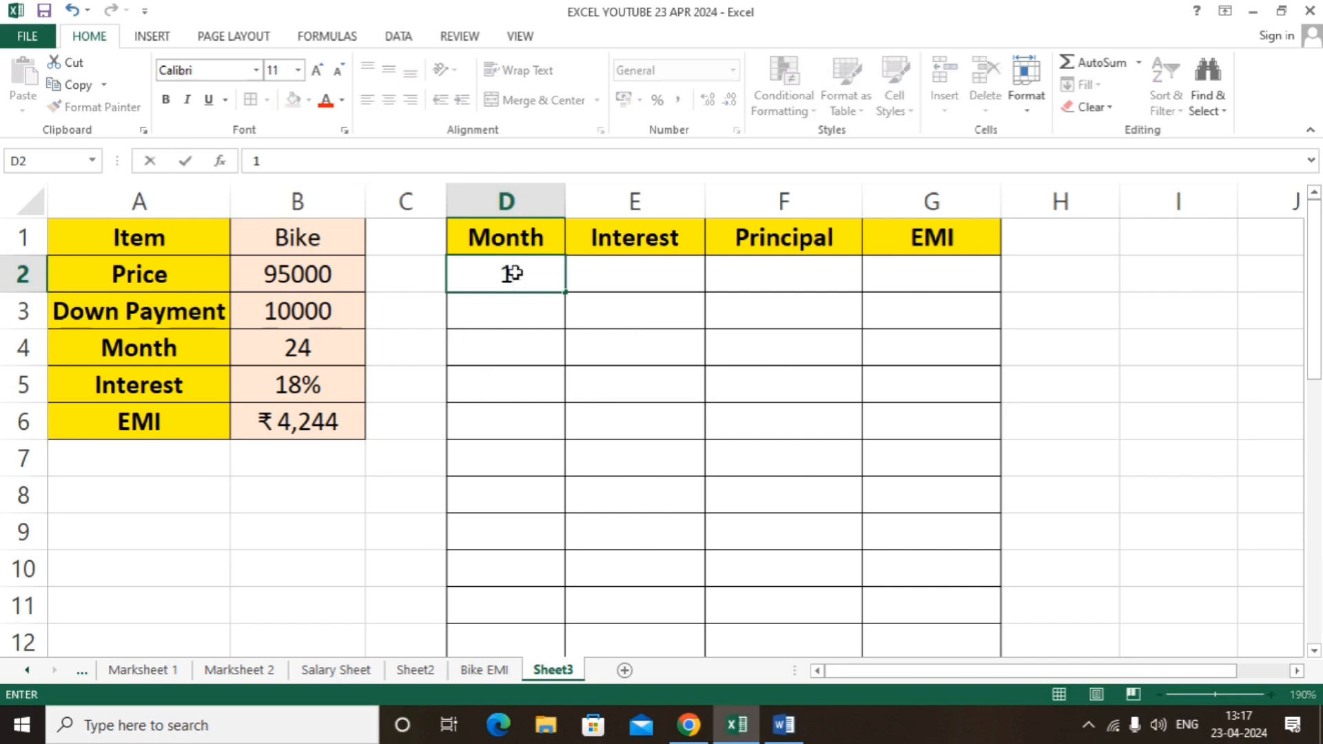
{"action": "key", "text": "Return"}
{"action": "type", "text": "2"}
{"action": "key", "text": "Return"}
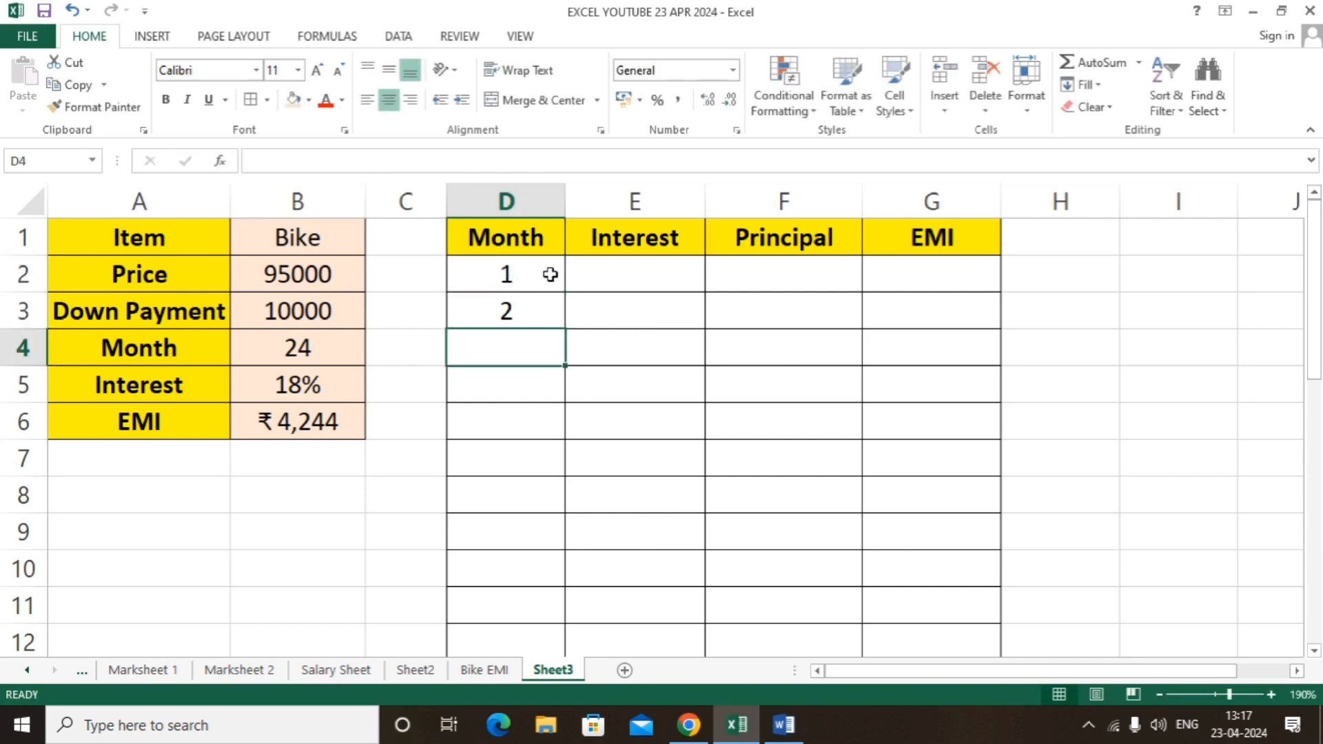
{"action": "left_click", "coordinate": [535, 284]}
{"action": "left_click_drag", "start_coordinate": [534, 292], "coordinate": [556, 517]}
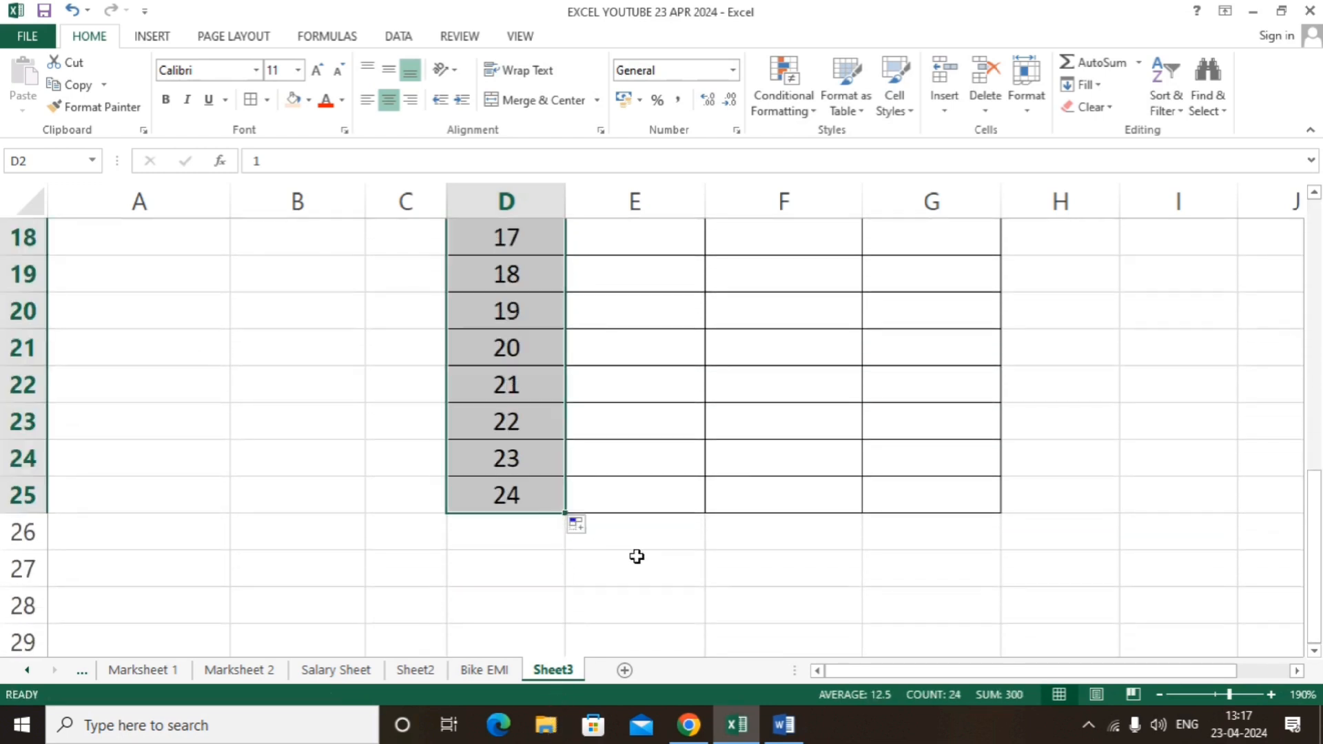
Calculate the first month's interest in E2 with the formula =IPMT($B$5/12,D2,$B$4,$B$2-$B$3), keeping only the D2 reference relative
{"action": "left_click_drag", "start_coordinate": [1315, 551], "coordinate": [1315, 278]}
{"action": "left_click", "coordinate": [638, 282]}
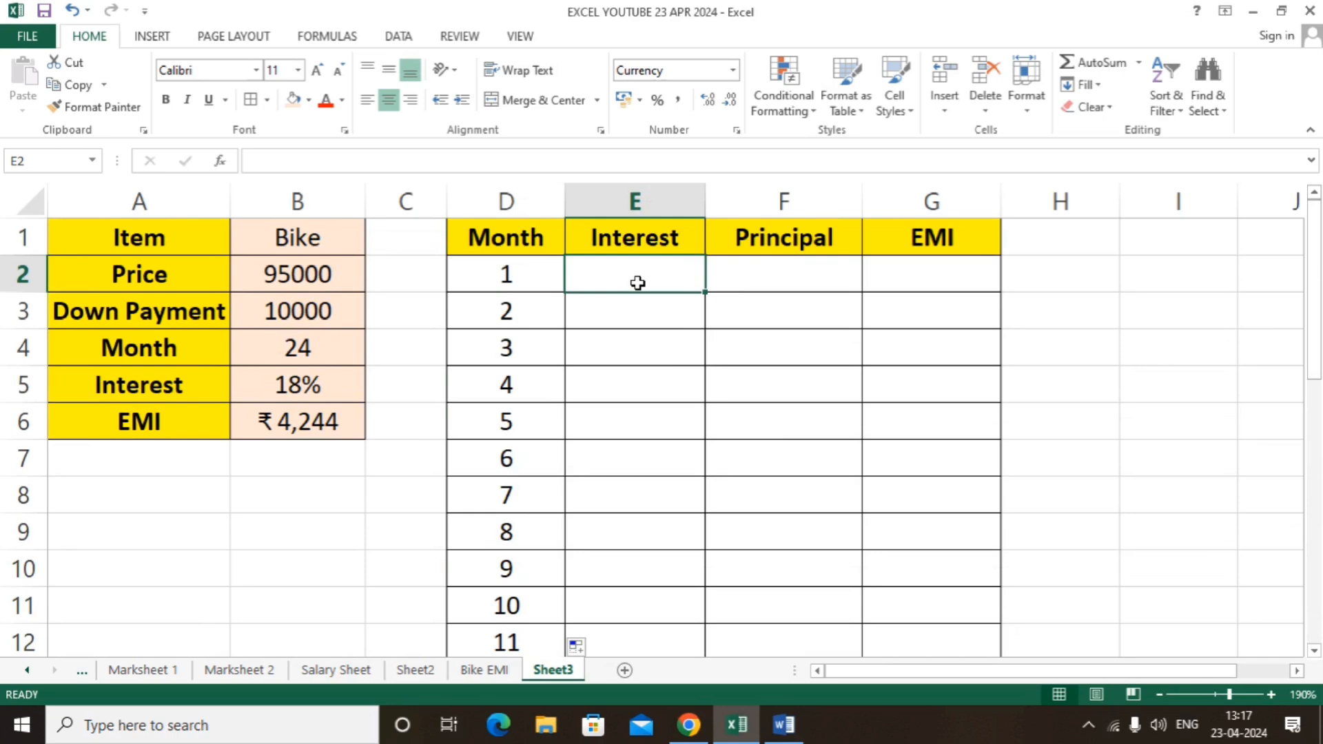
{"action": "type", "text": "="}
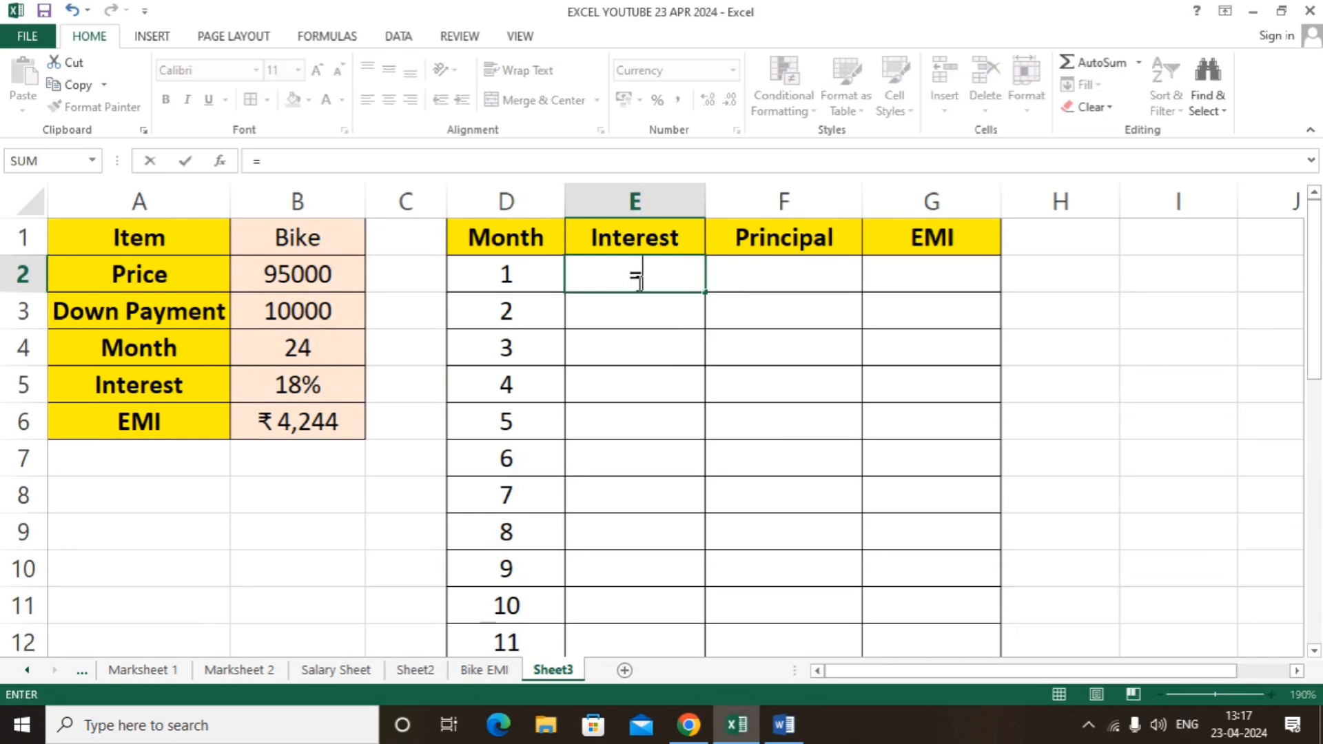
{"action": "type", "text": "i"}
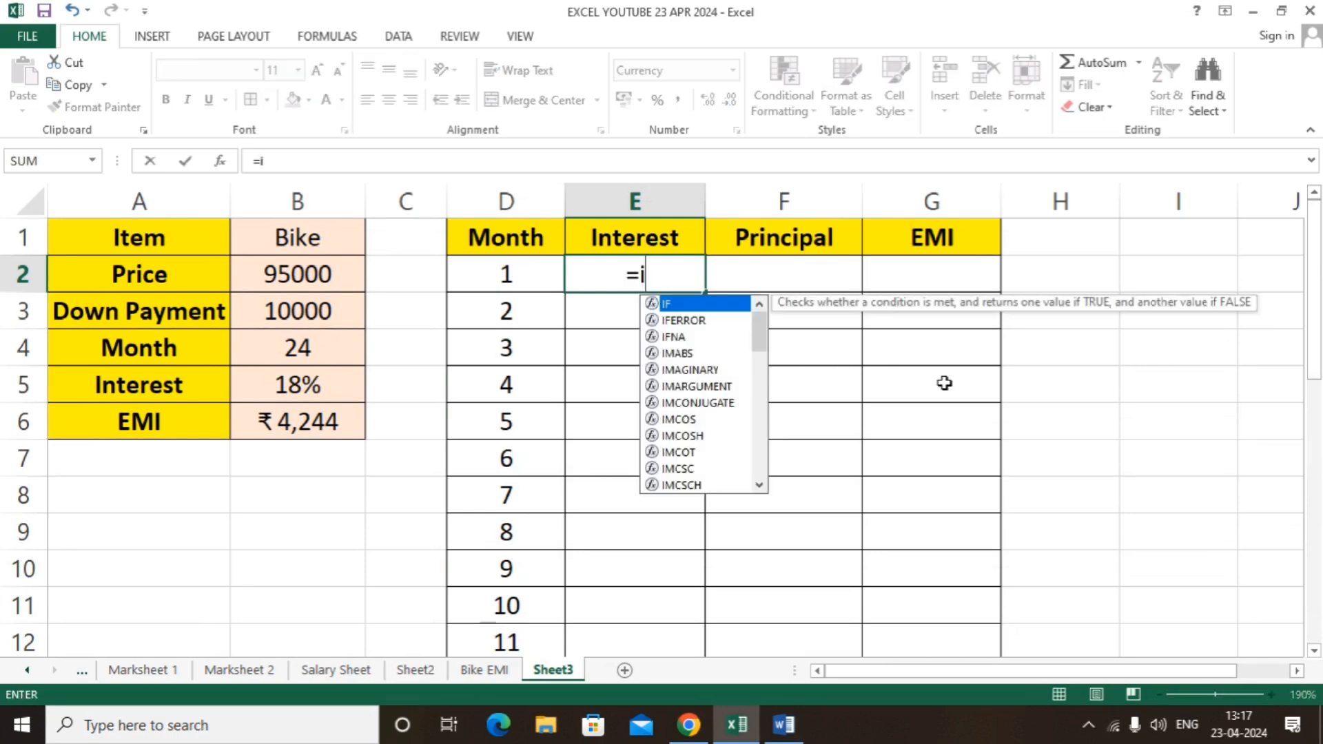
{"action": "type", "text": "pmt"}
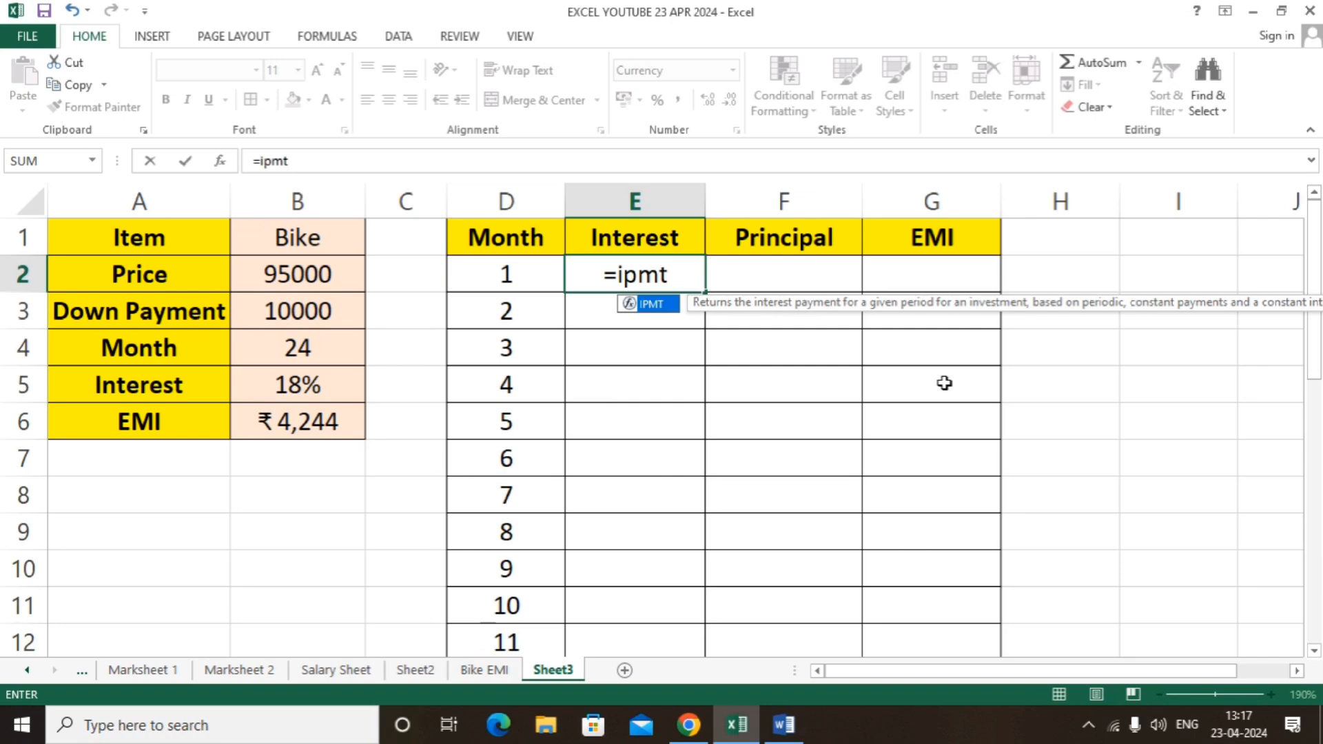
{"action": "type", "text": "("}
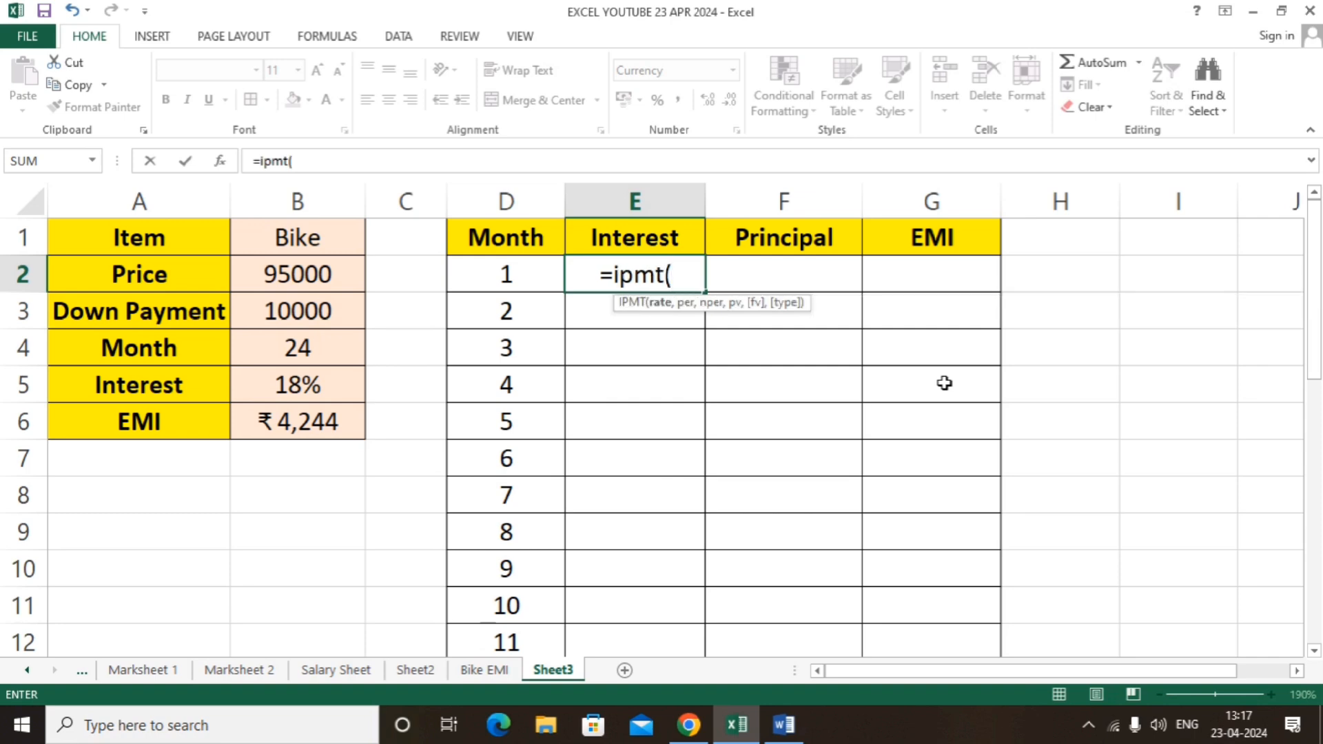
{"action": "left_click", "coordinate": [307, 386]}
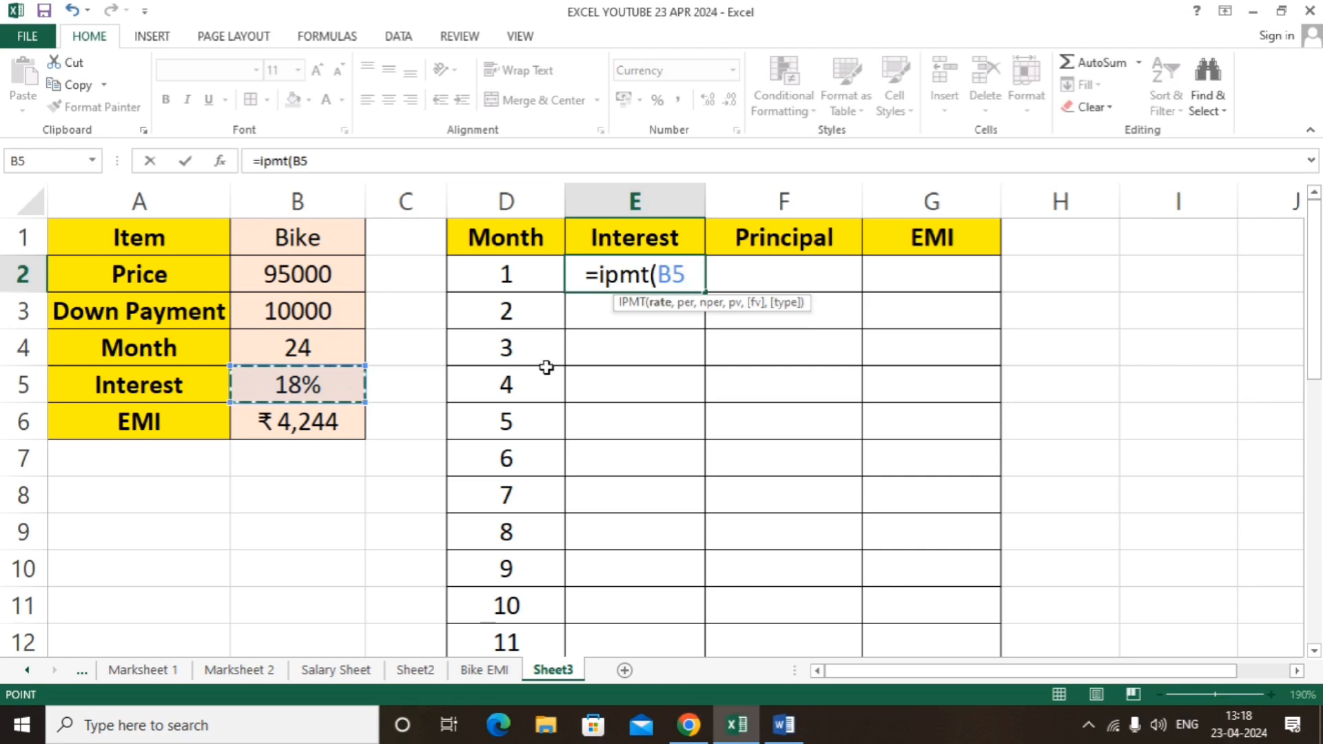
{"action": "key", "text": "F4"}
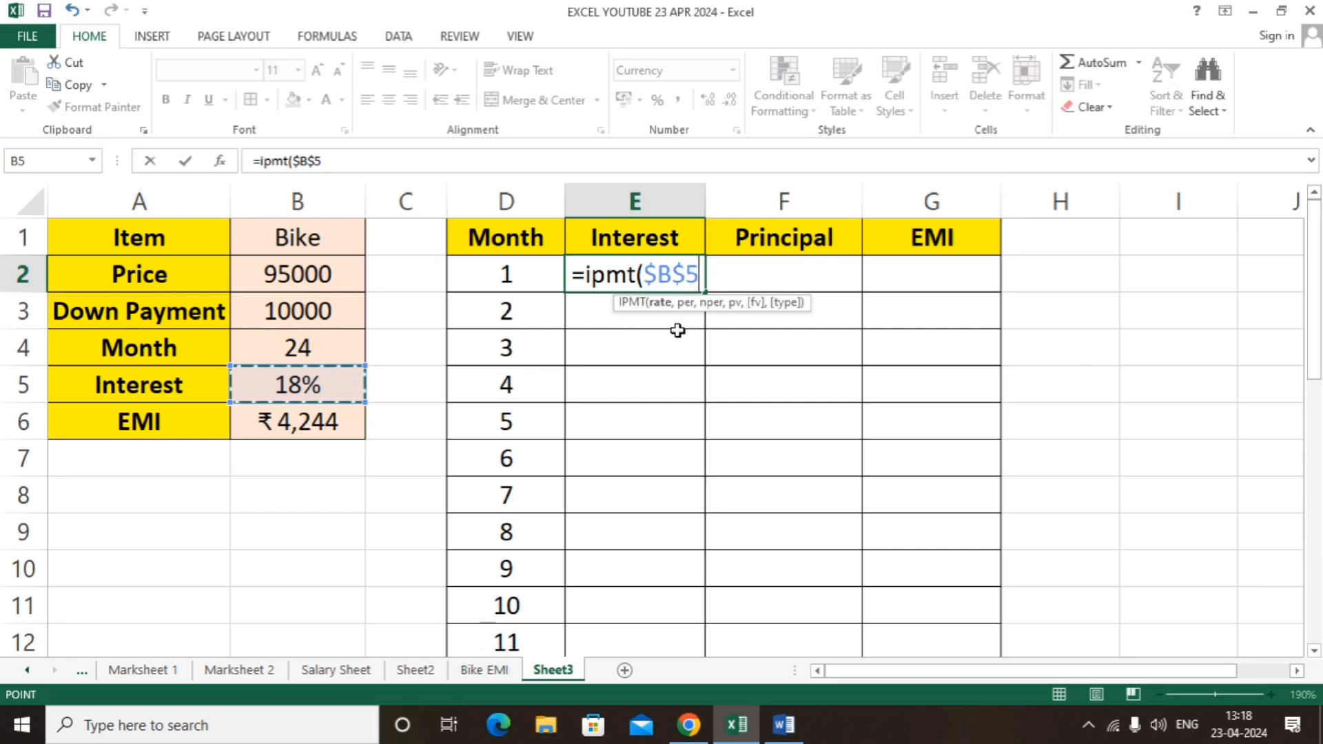
{"action": "type", "text": "/12"}
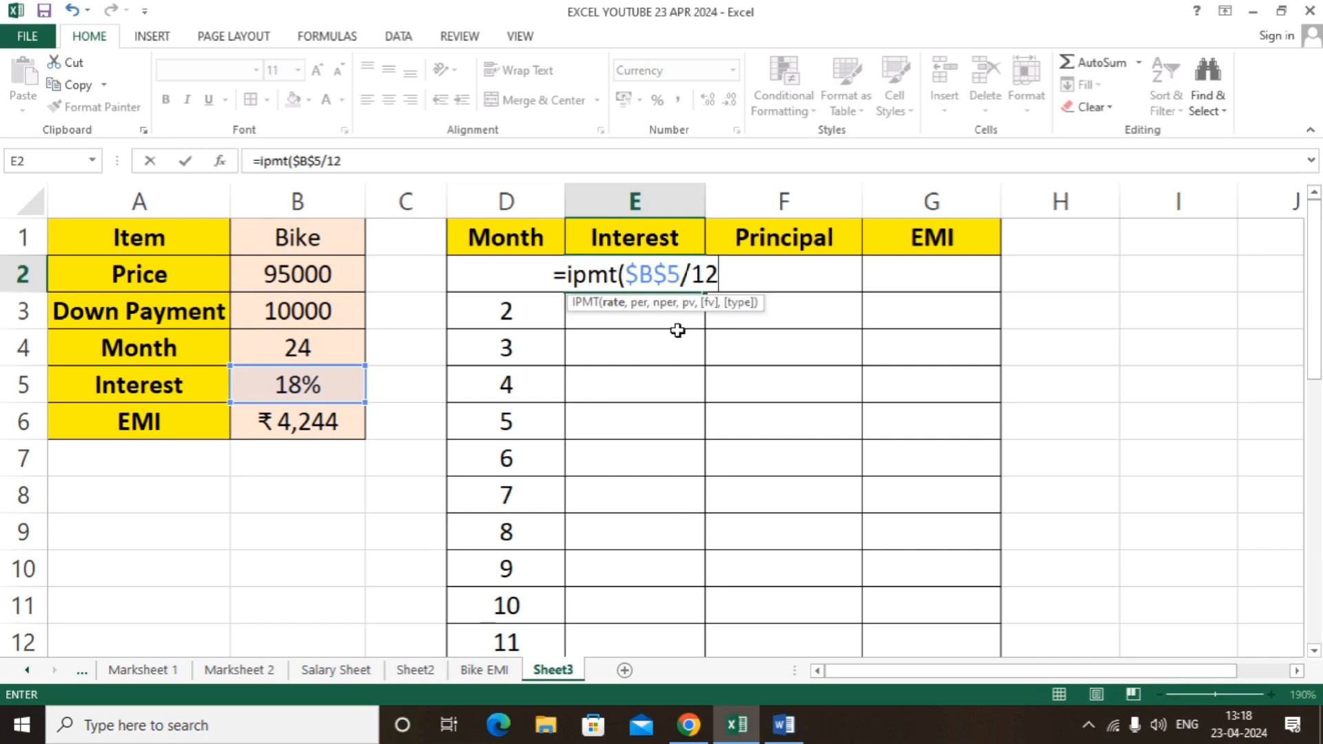
{"action": "type", "text": ","}
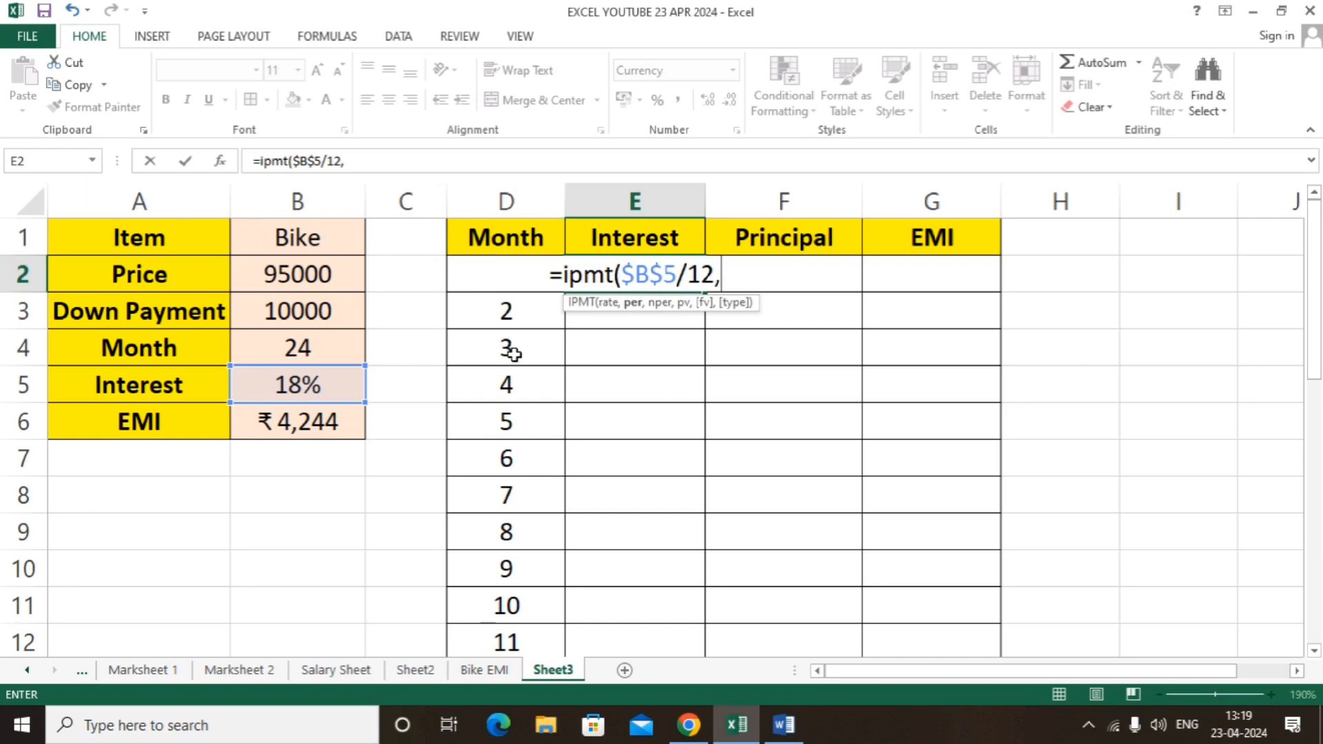
{"action": "type", "text": "d2"}
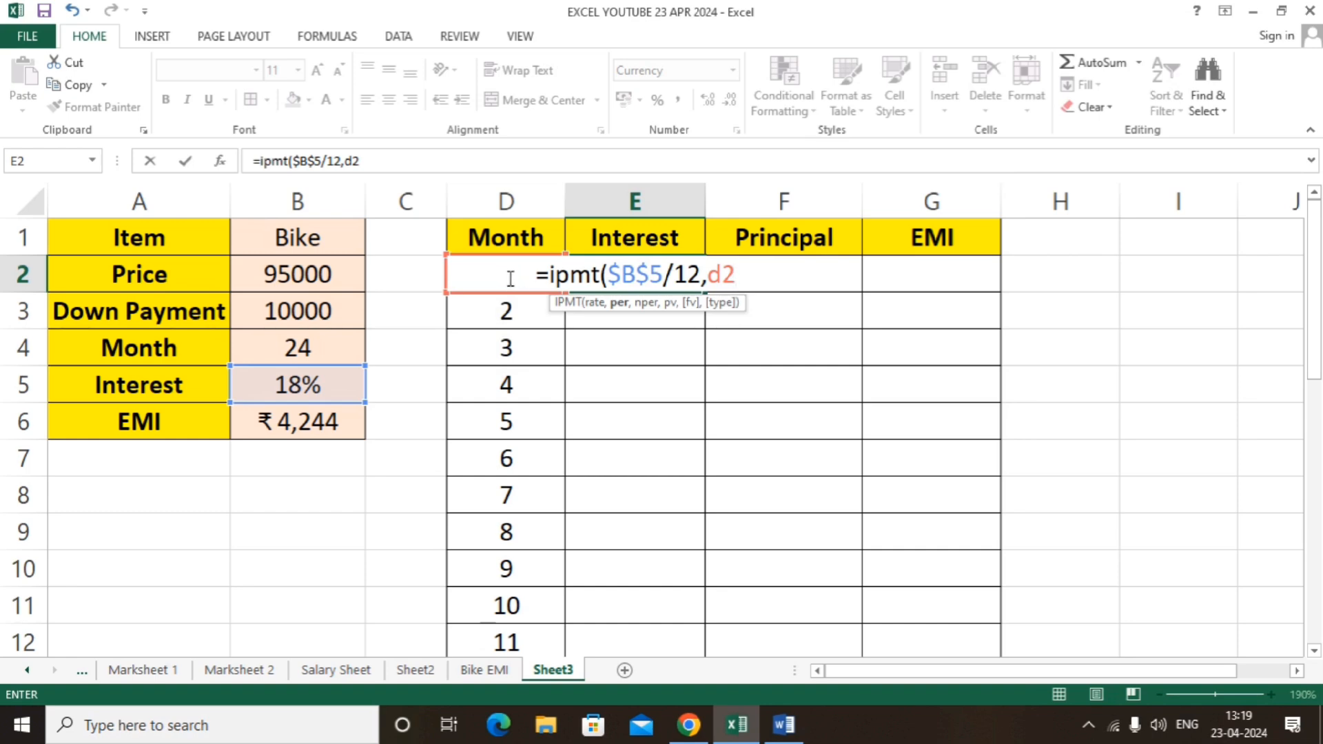
{"action": "type", "text": ","}
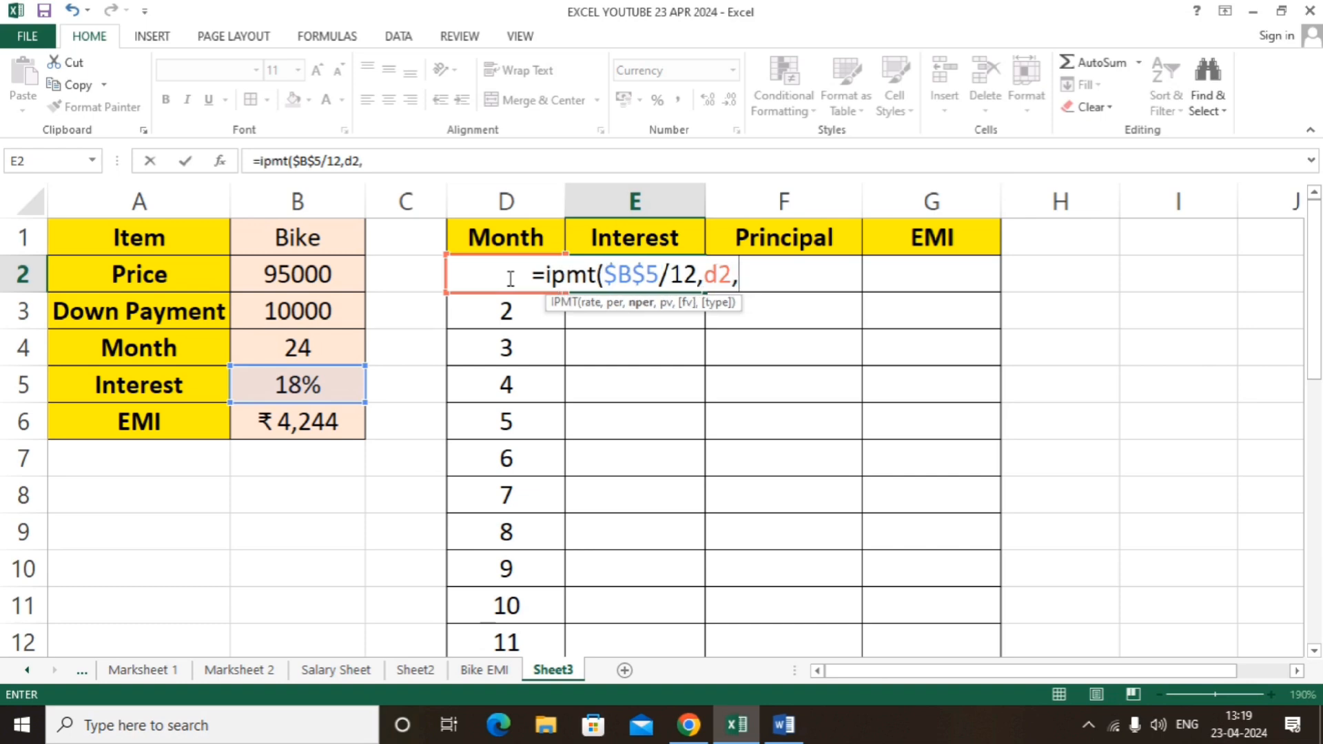
{"action": "left_click", "coordinate": [304, 348]}
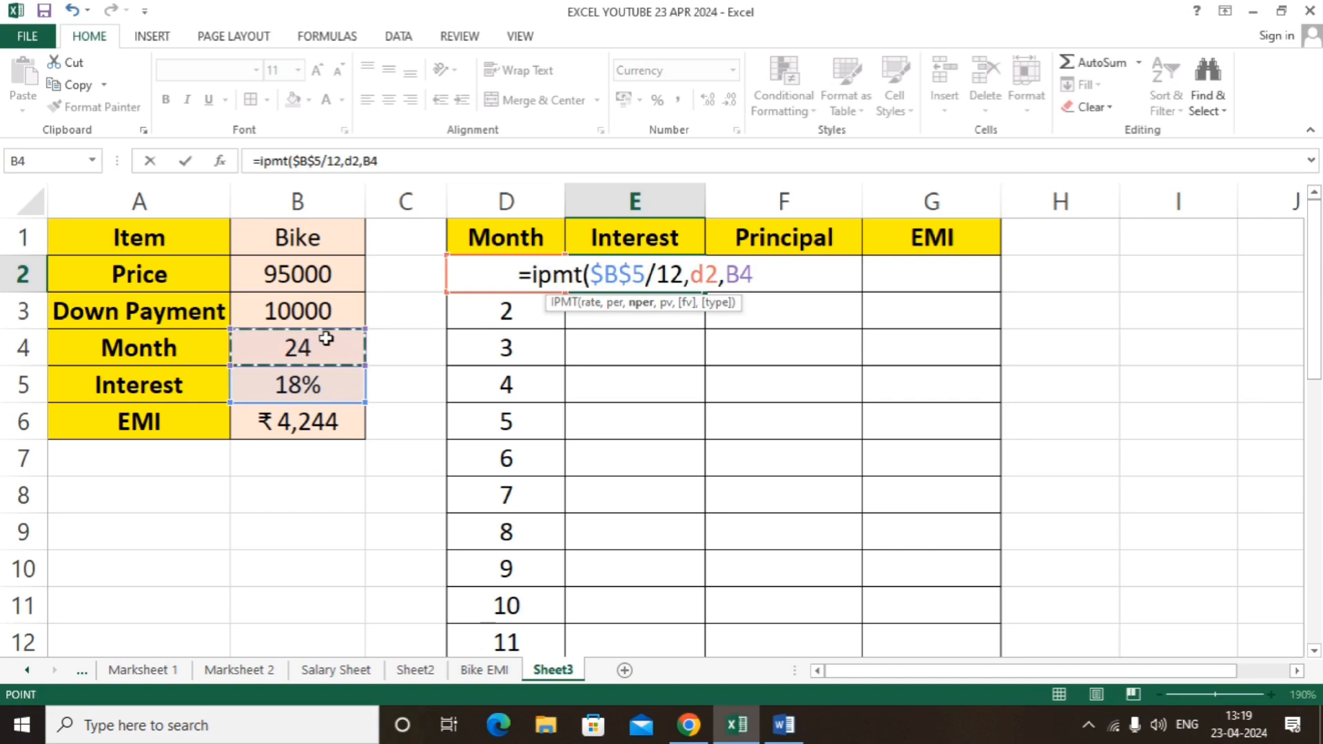
{"action": "key", "text": "F4"}
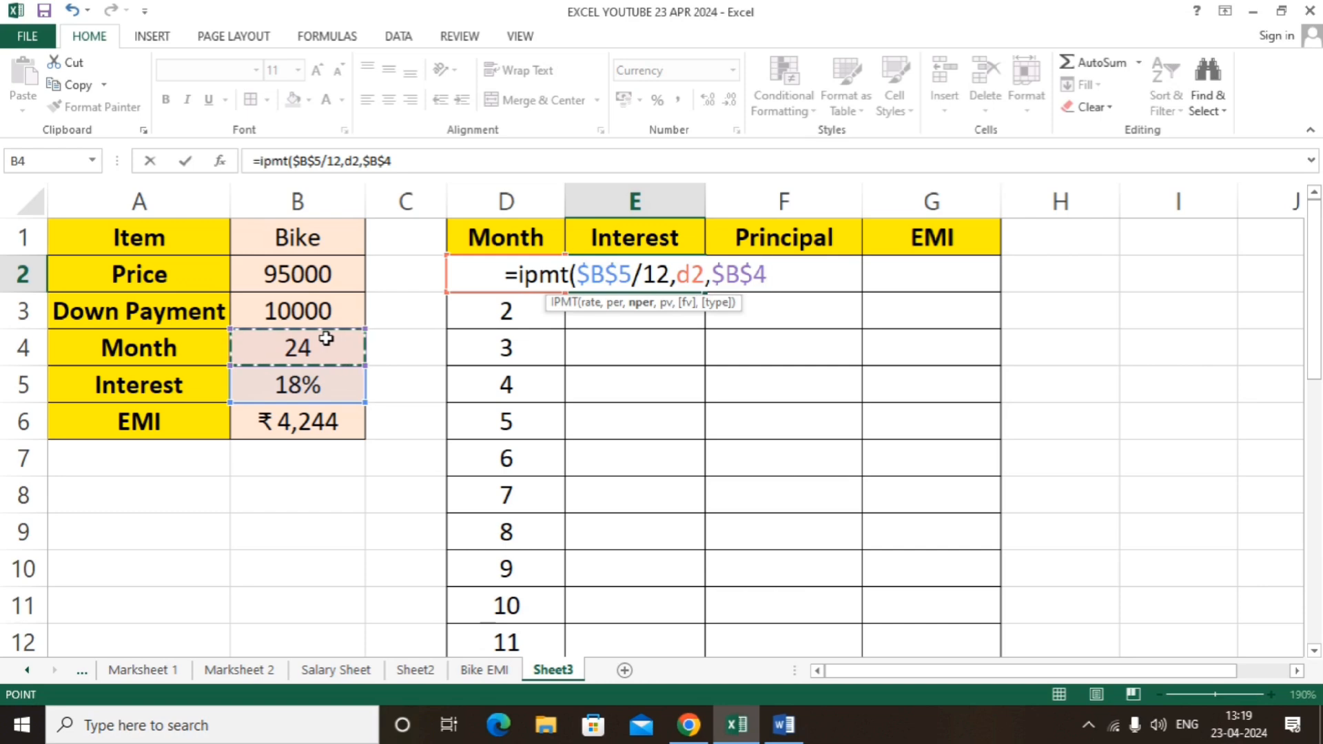
{"action": "type", "text": ","}
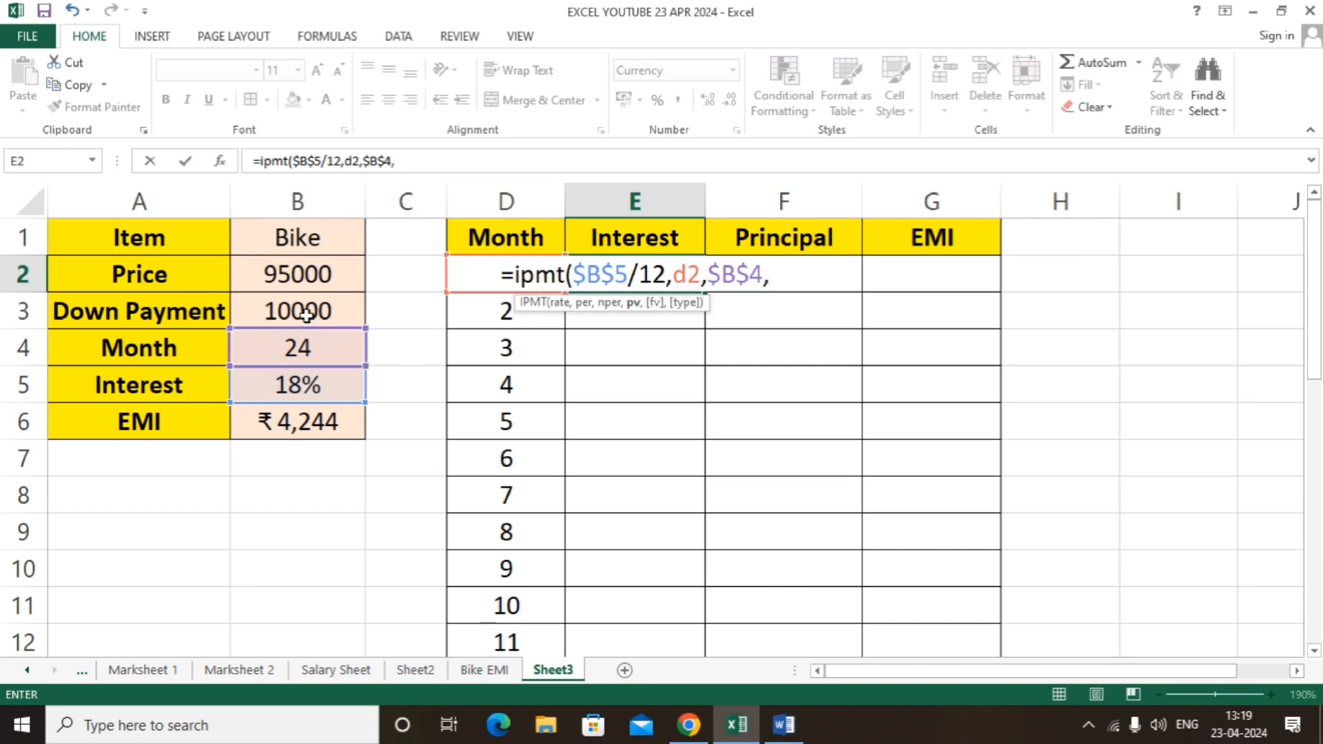
{"action": "left_click", "coordinate": [333, 282]}
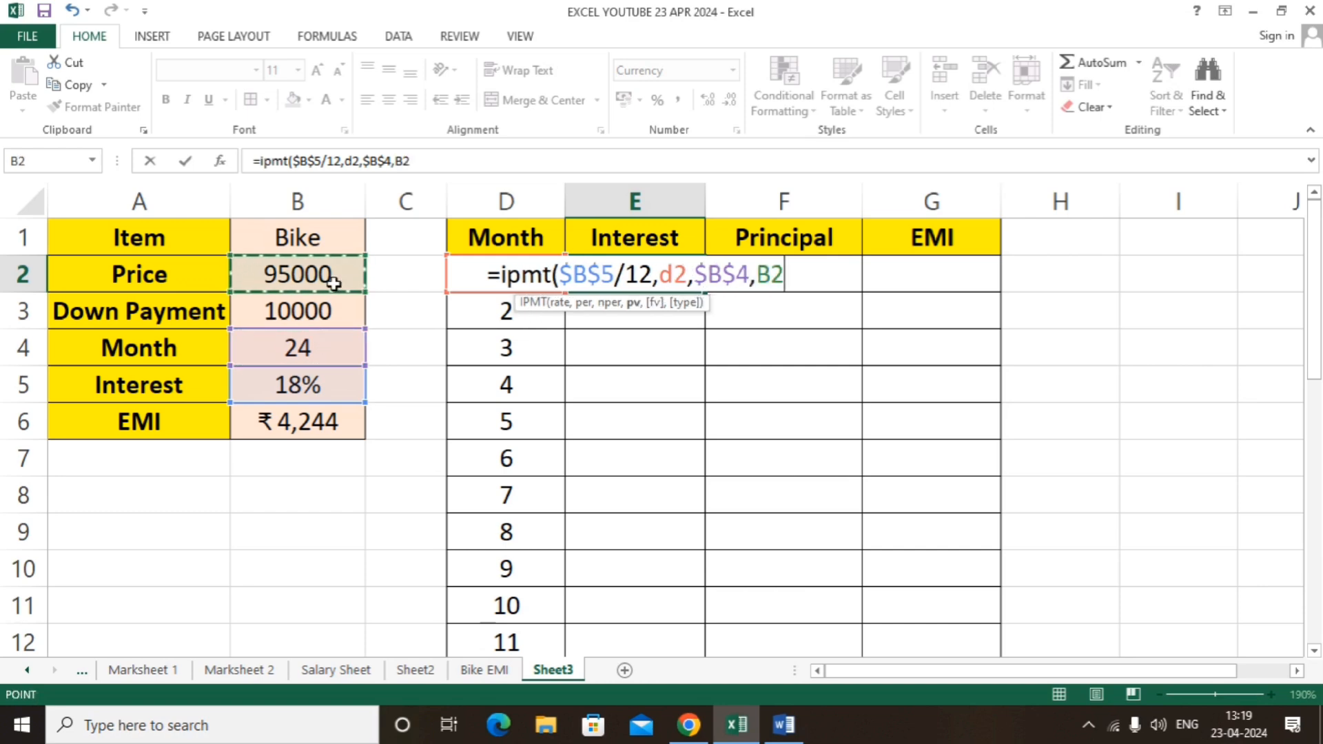
{"action": "key", "text": "F4"}
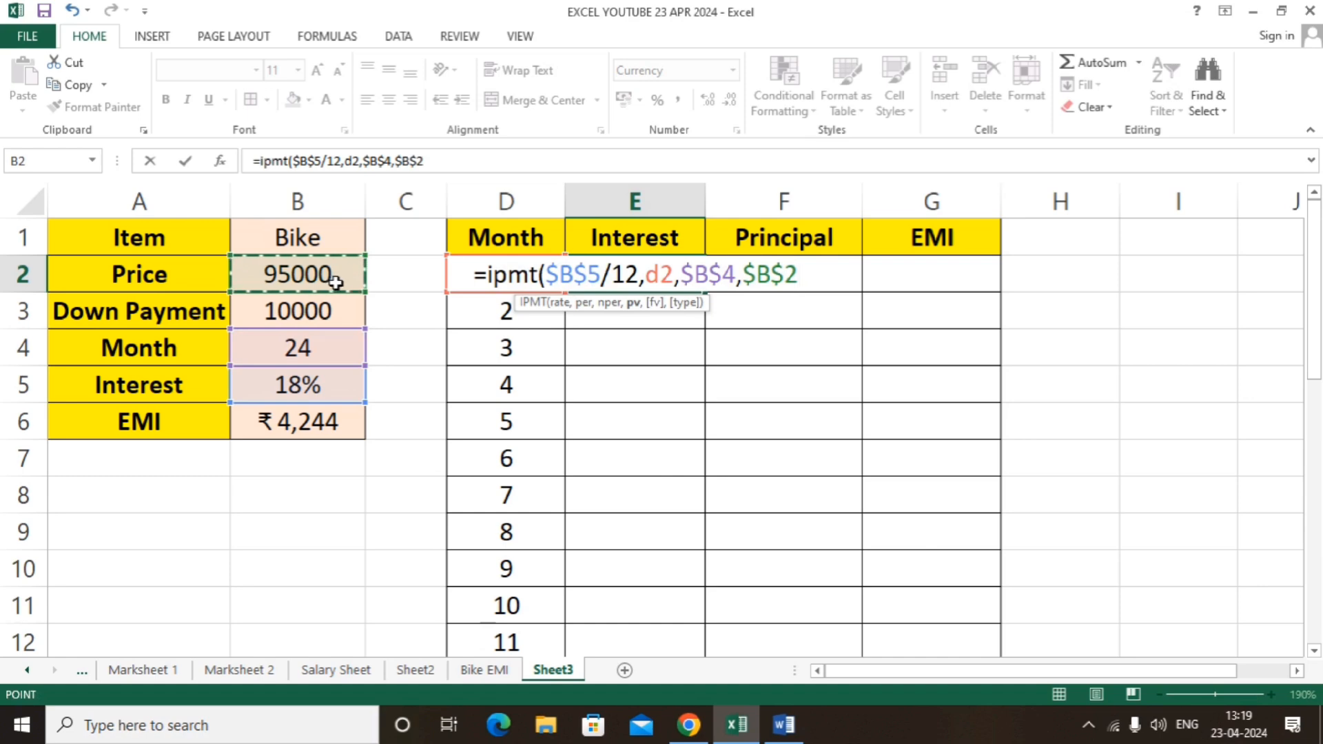
{"action": "type", "text": "-"}
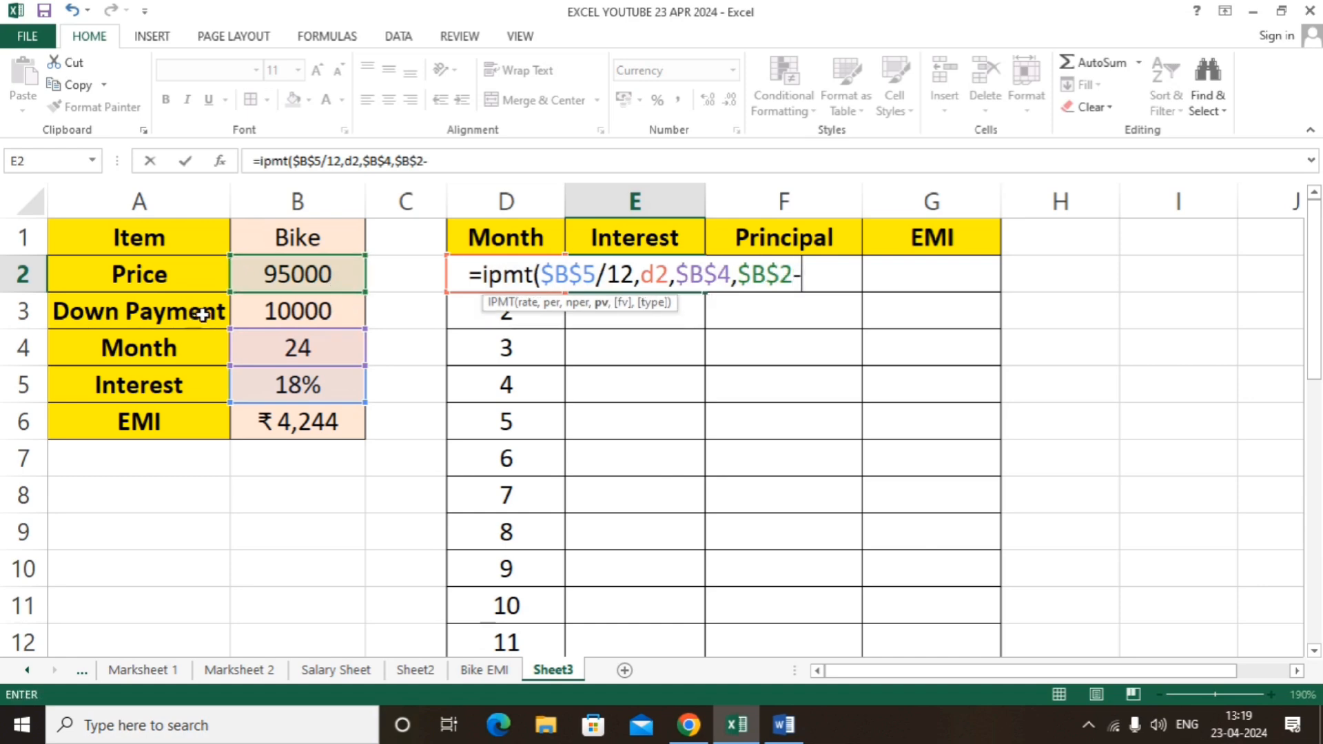
{"action": "left_click", "coordinate": [275, 316]}
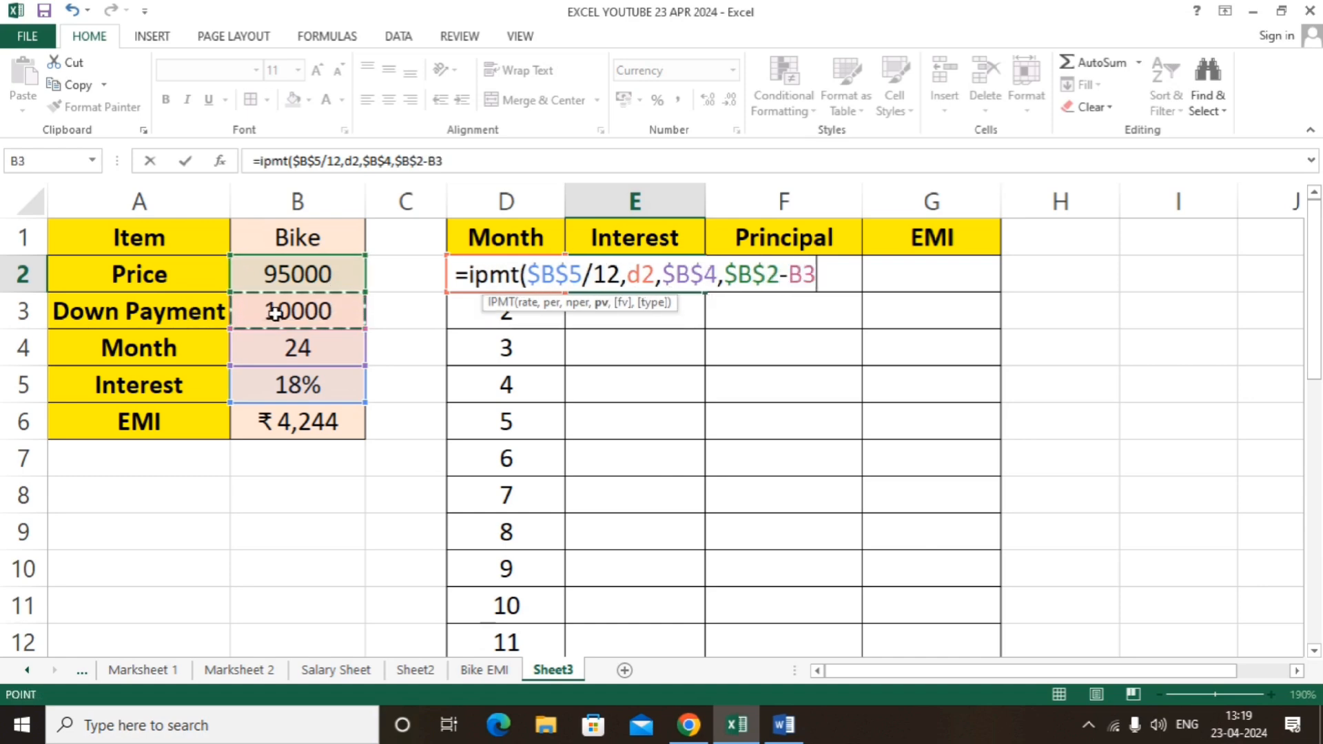
{"action": "key", "text": "F4"}
{"action": "type", "text": ")"}
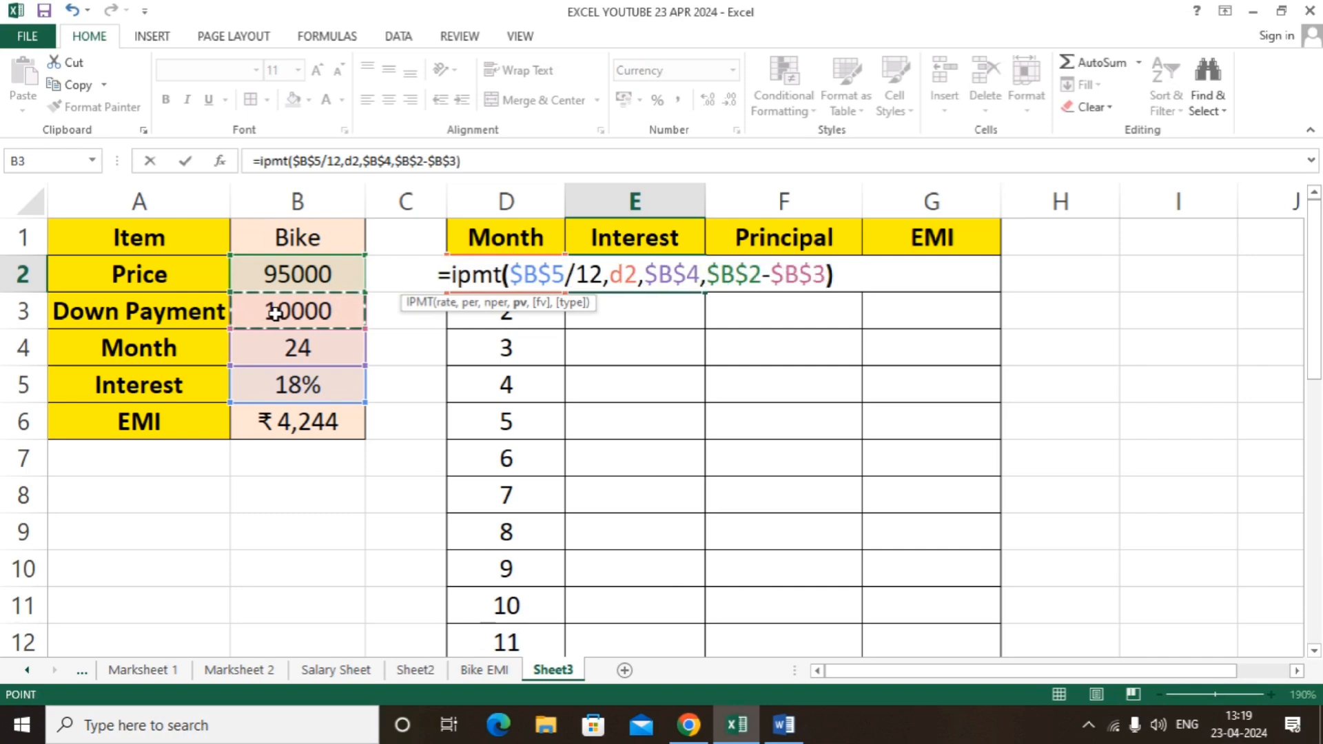
{"action": "key", "text": "Return"}
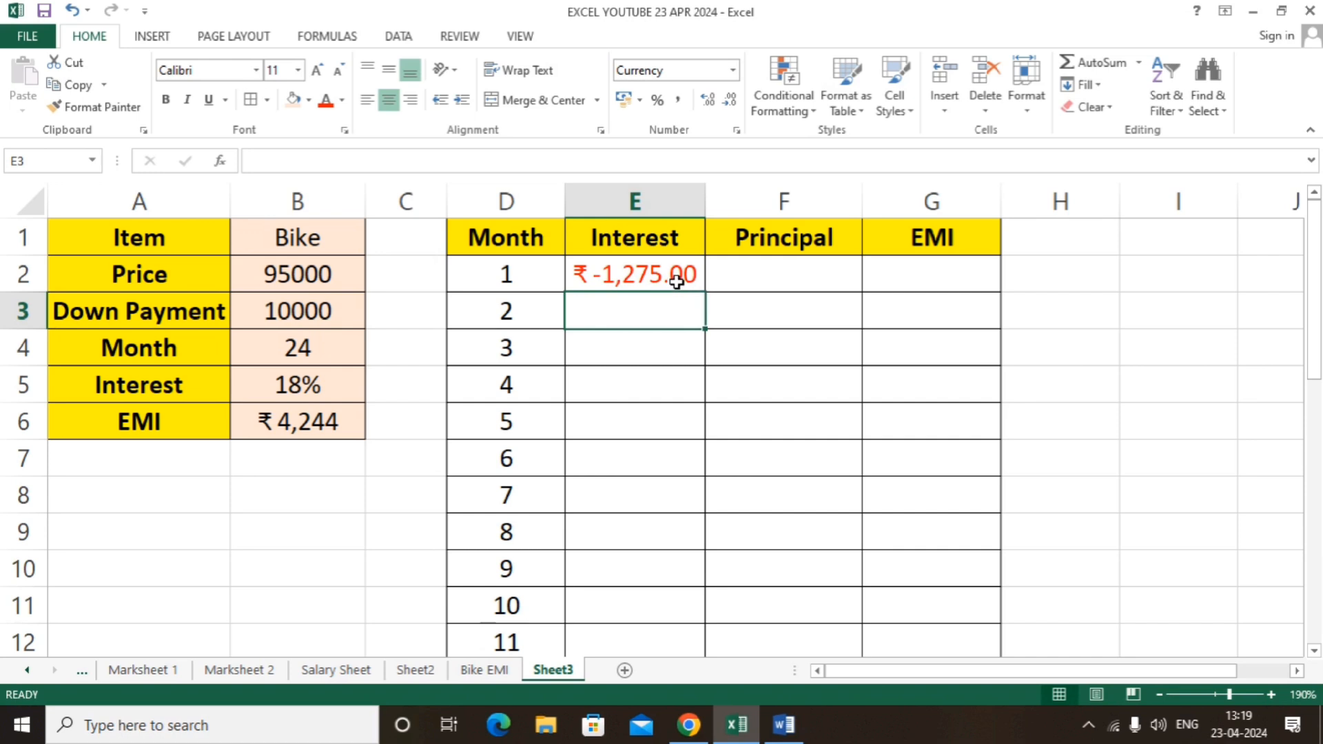
Put a minus sign before IPMT in the E2 formula, making it =-IPMT($B$5/12,D2,$B$4,$B$2-$B$3)
{"action": "left_click", "coordinate": [644, 279]}
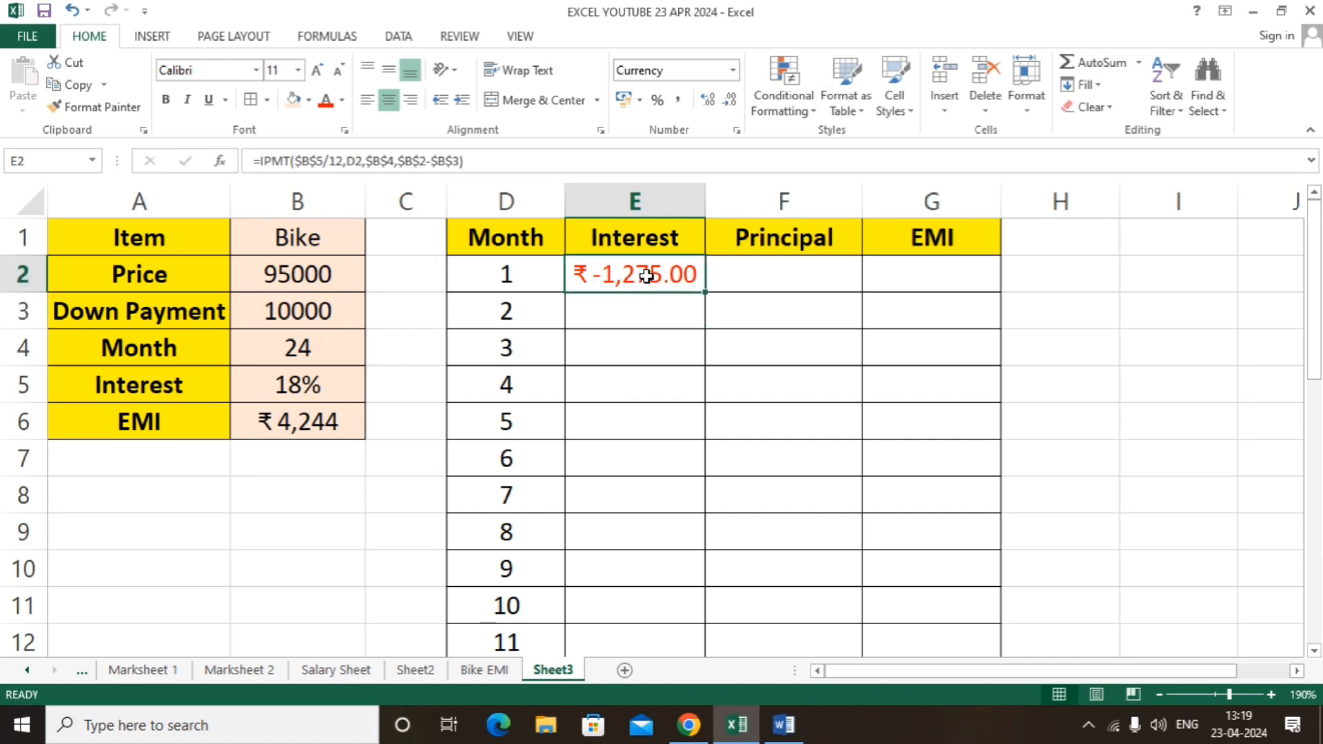
{"action": "double_click", "coordinate": [645, 276]}
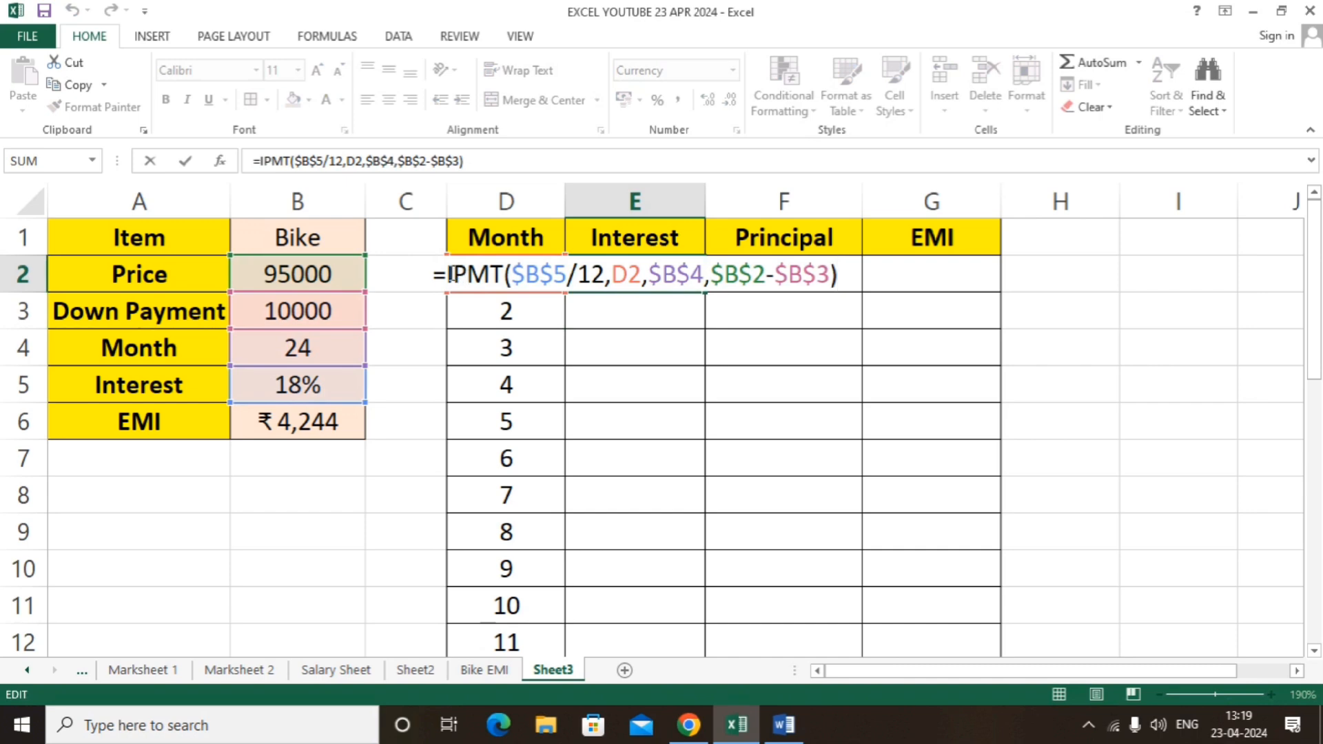
{"action": "type", "text": "-"}
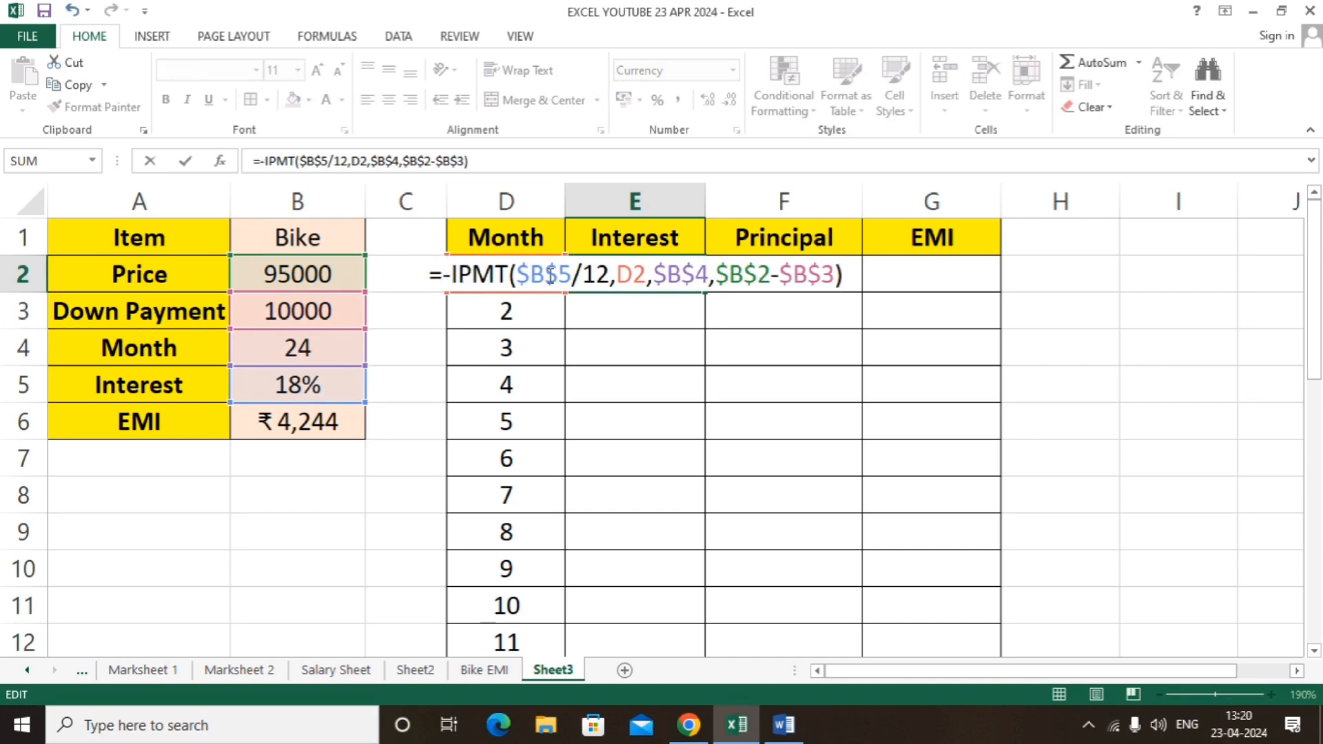
{"action": "key", "text": "Return"}
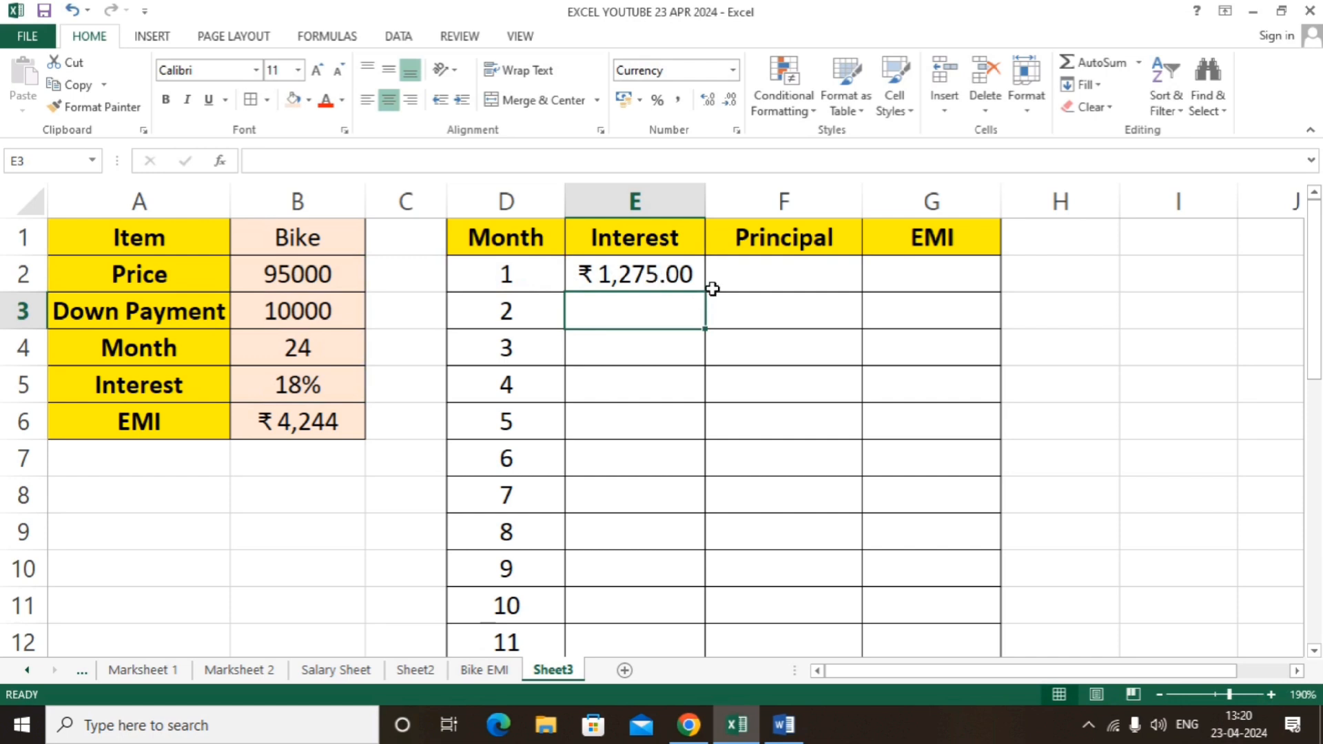
Reduce the interest amount in E2 to zero decimal places
{"action": "left_click", "coordinate": [682, 274]}
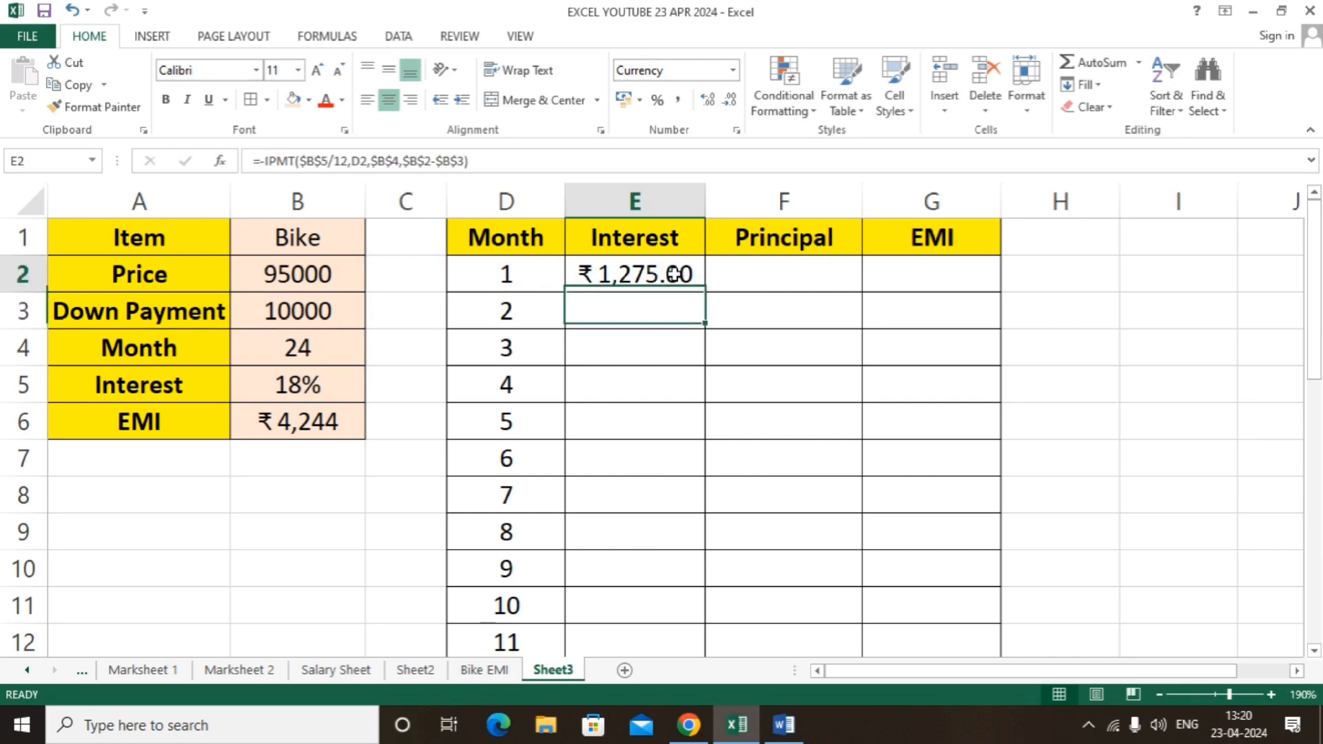
{"action": "left_click", "coordinate": [727, 102]}
{"action": "left_click", "coordinate": [727, 102]}
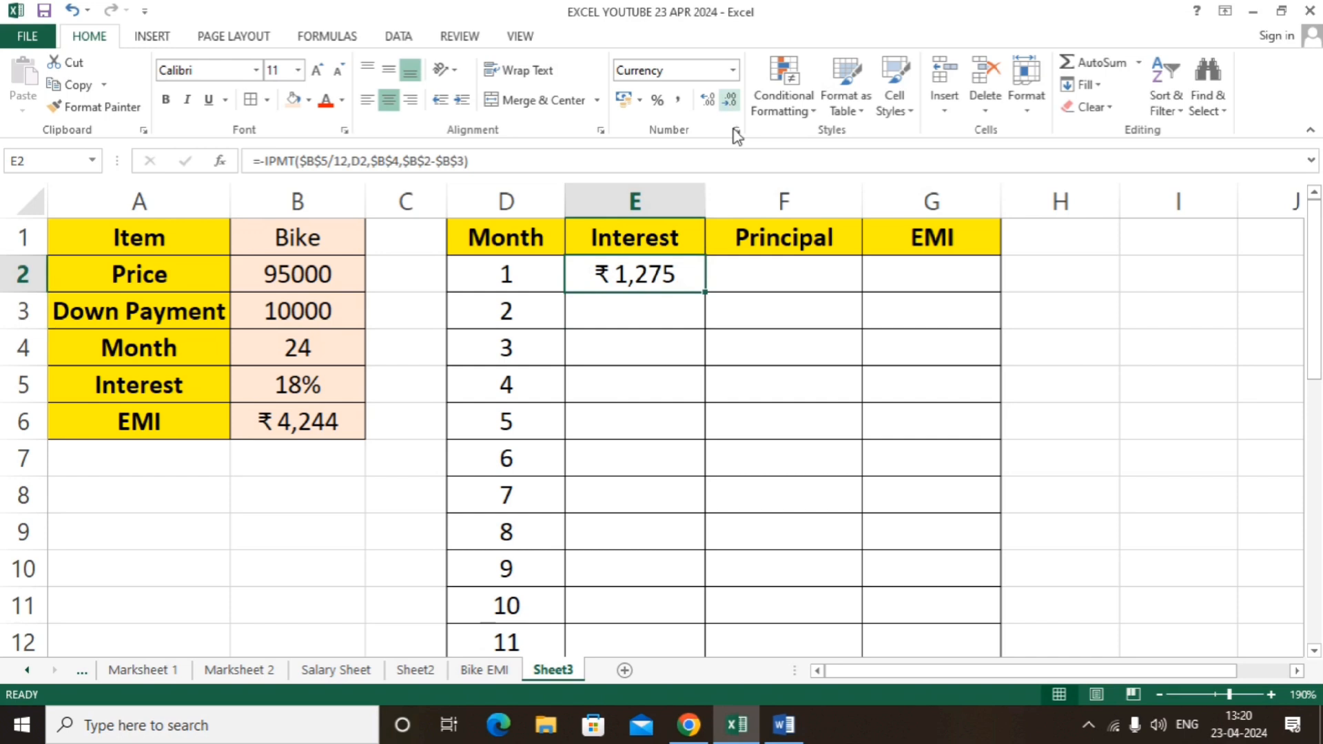
Calculate the first month's principal in F2 with the formula =PPMT($B$5/12,D2,$B$4,$B$2-$B$3), keeping only the D2 reference relative
{"action": "left_click", "coordinate": [768, 281]}
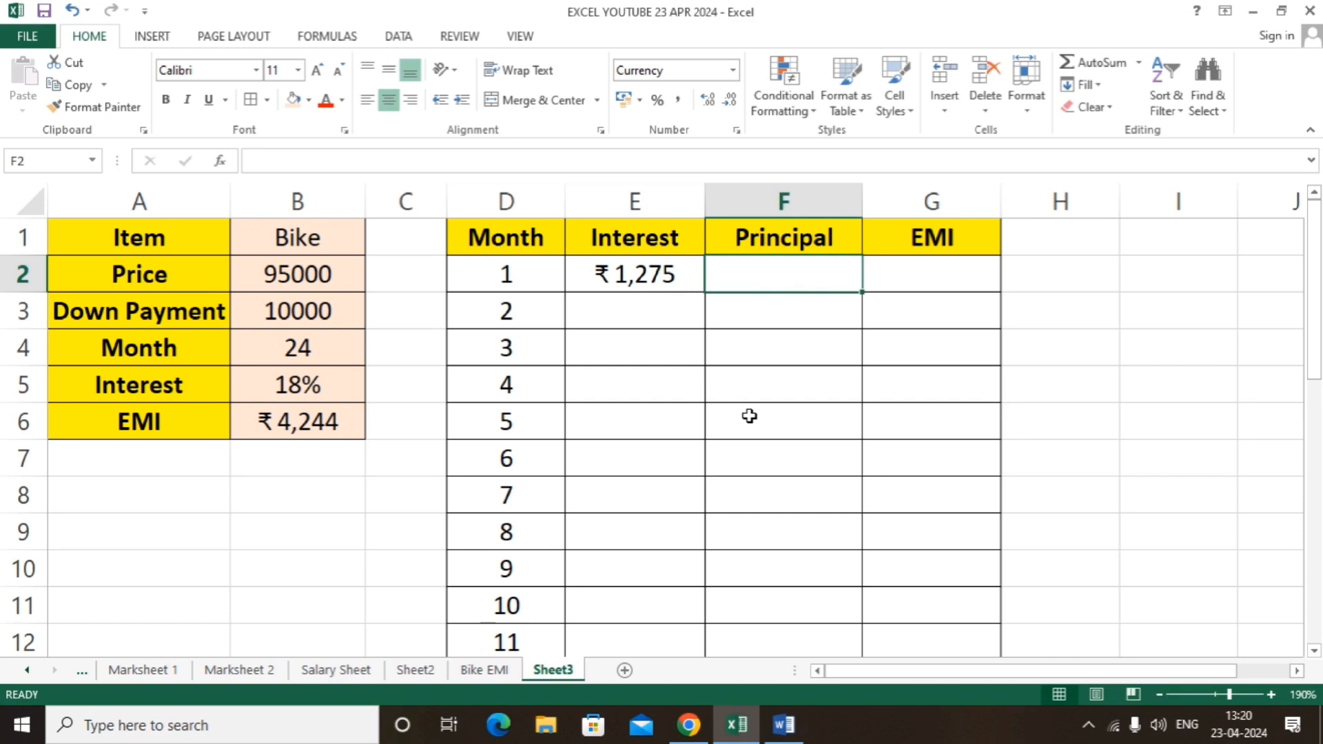
{"action": "type", "text": "=ppmt"}
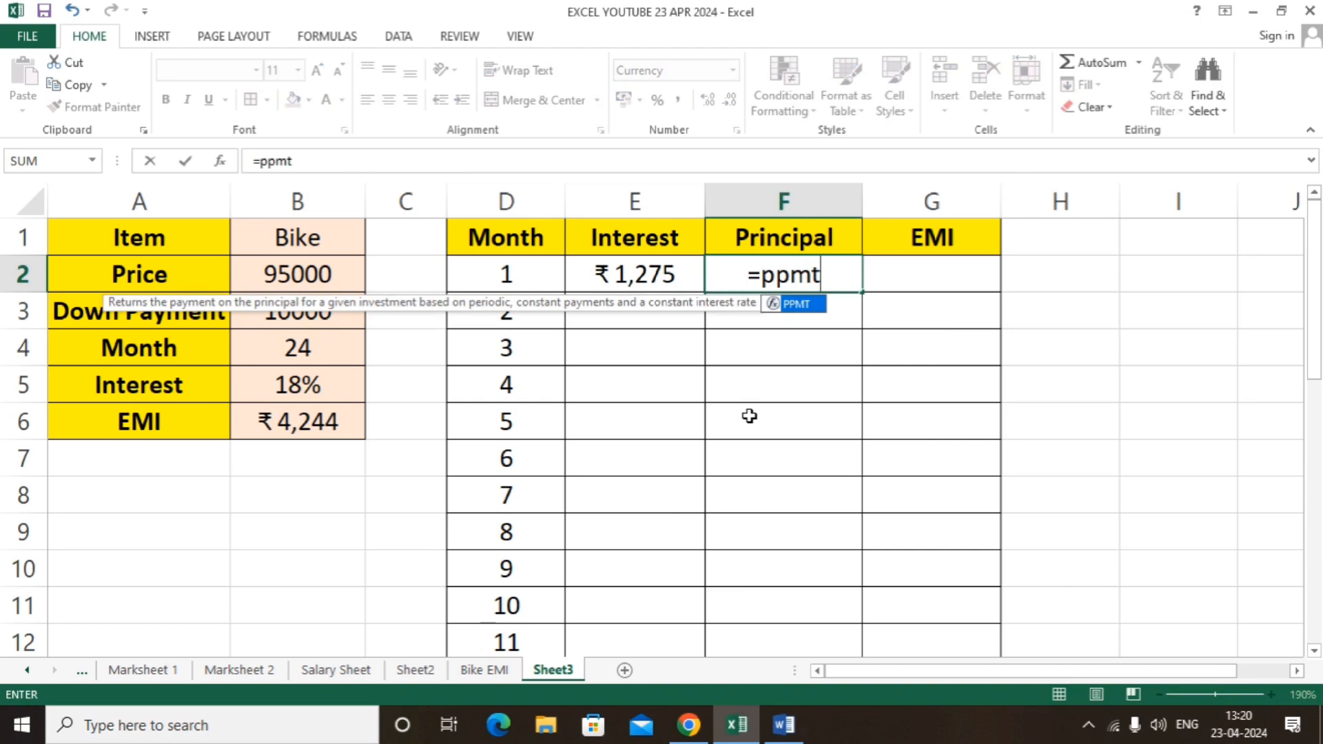
{"action": "type", "text": "("}
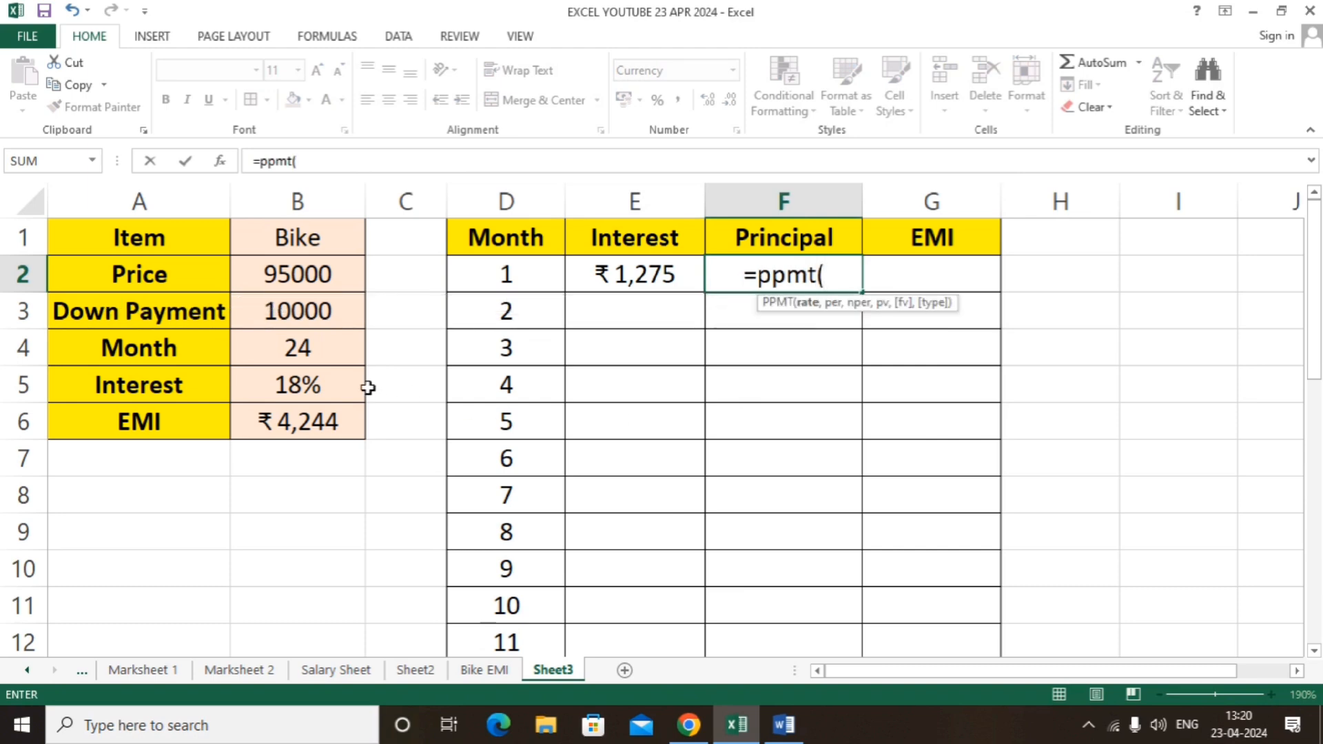
{"action": "left_click", "coordinate": [317, 384]}
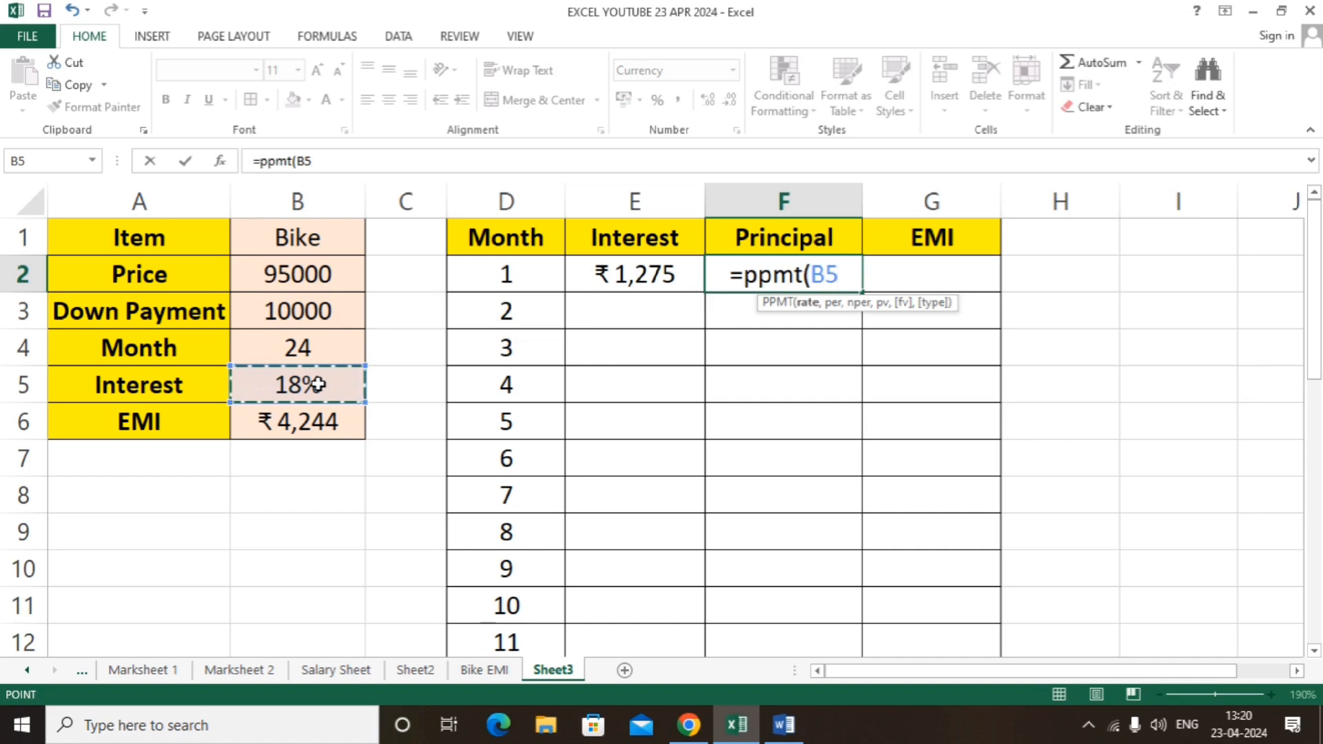
{"action": "key", "text": "F4"}
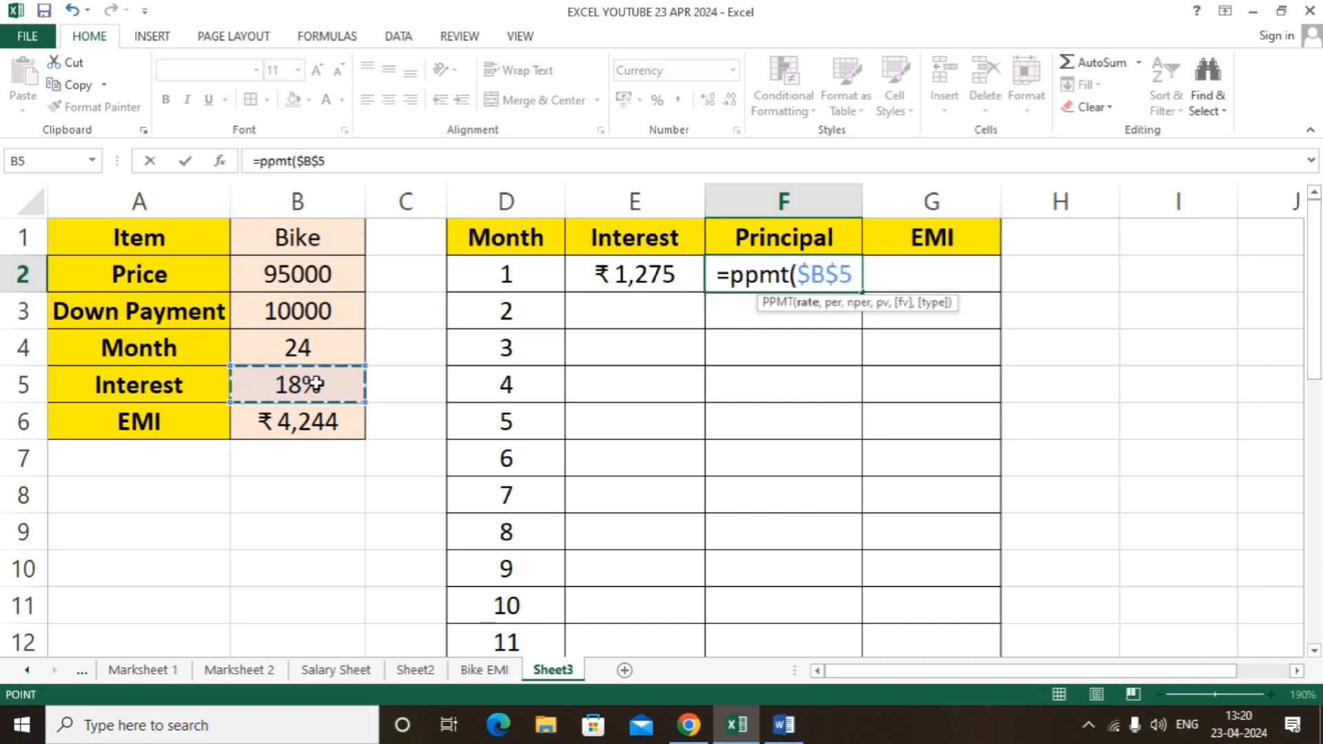
{"action": "type", "text": "/12"}
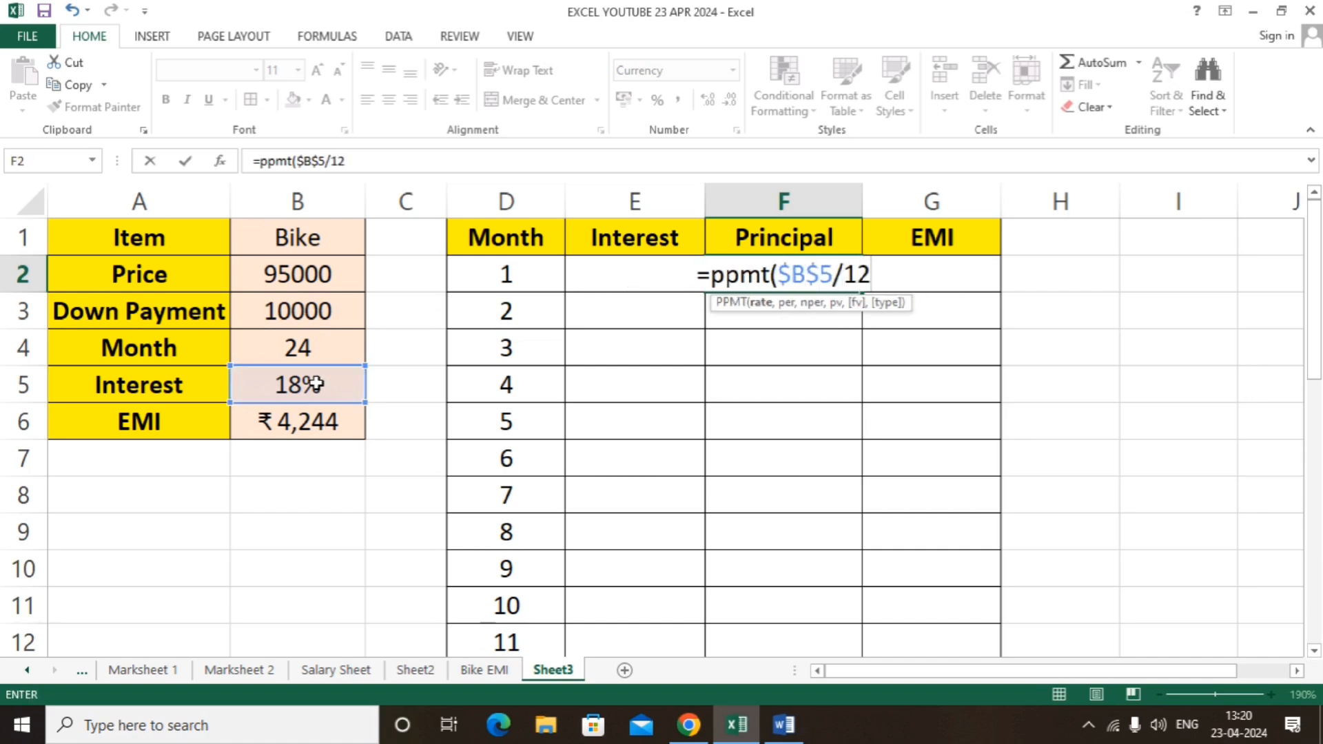
{"action": "type", "text": ","}
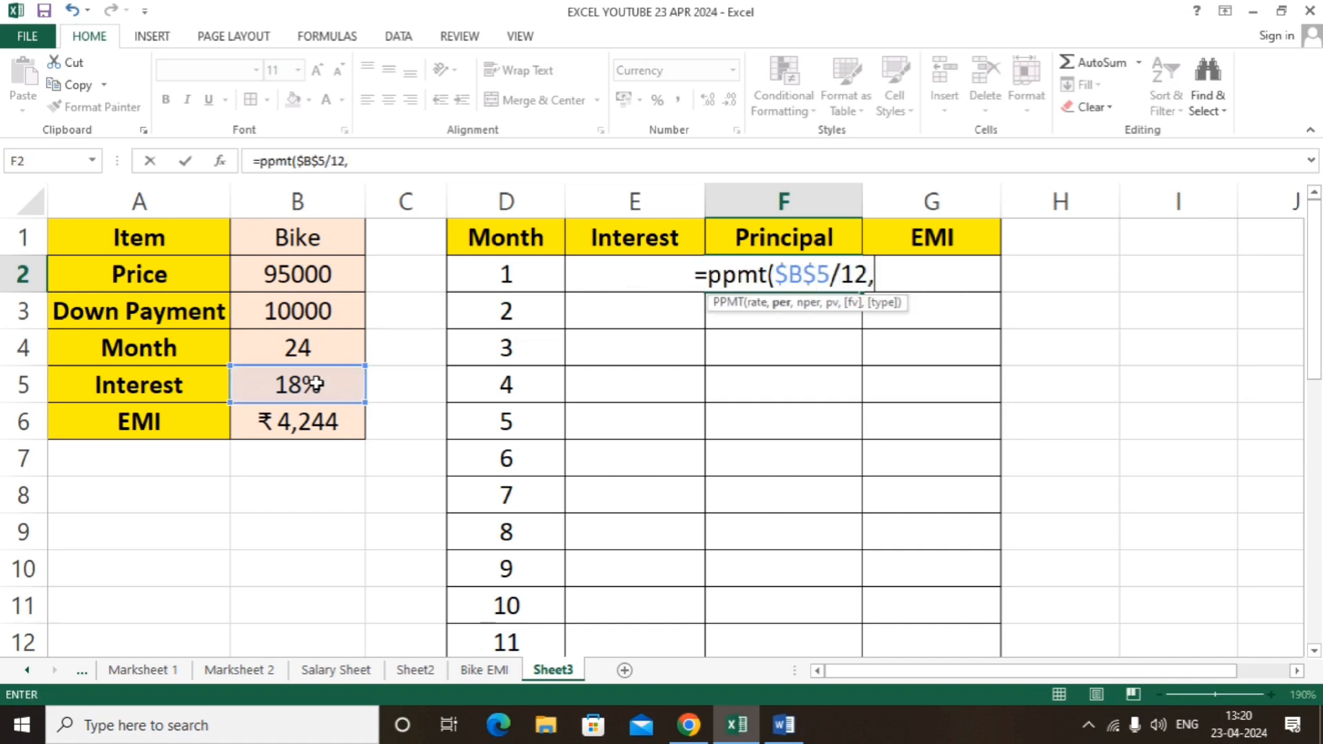
{"action": "left_click", "coordinate": [496, 273]}
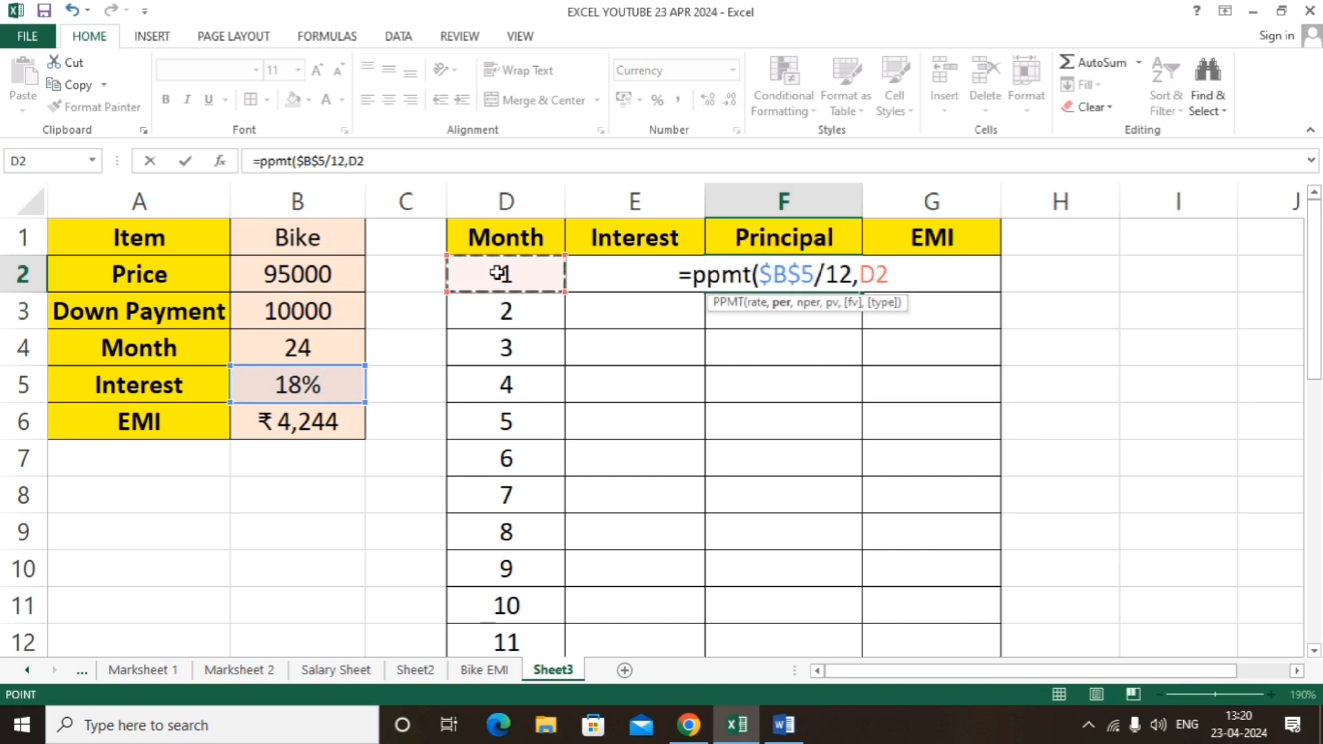
{"action": "type", "text": ","}
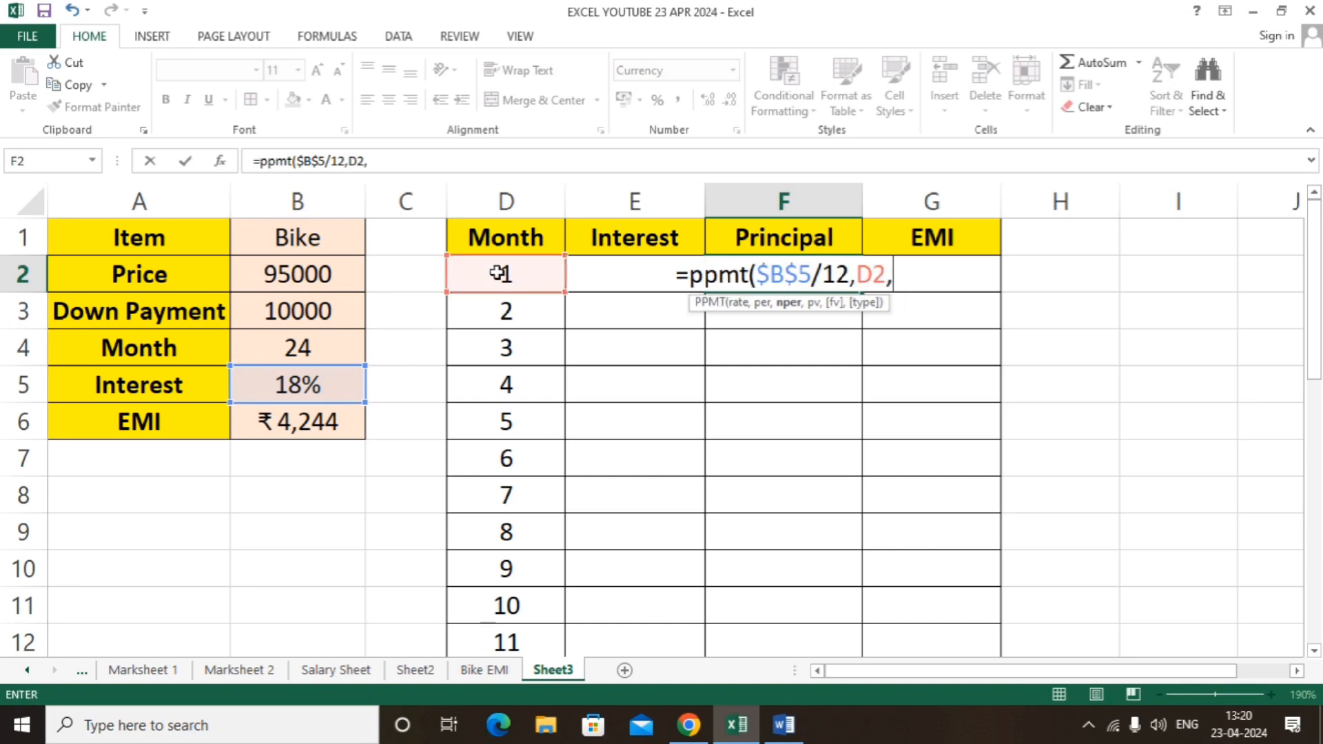
{"action": "left_click", "coordinate": [298, 348]}
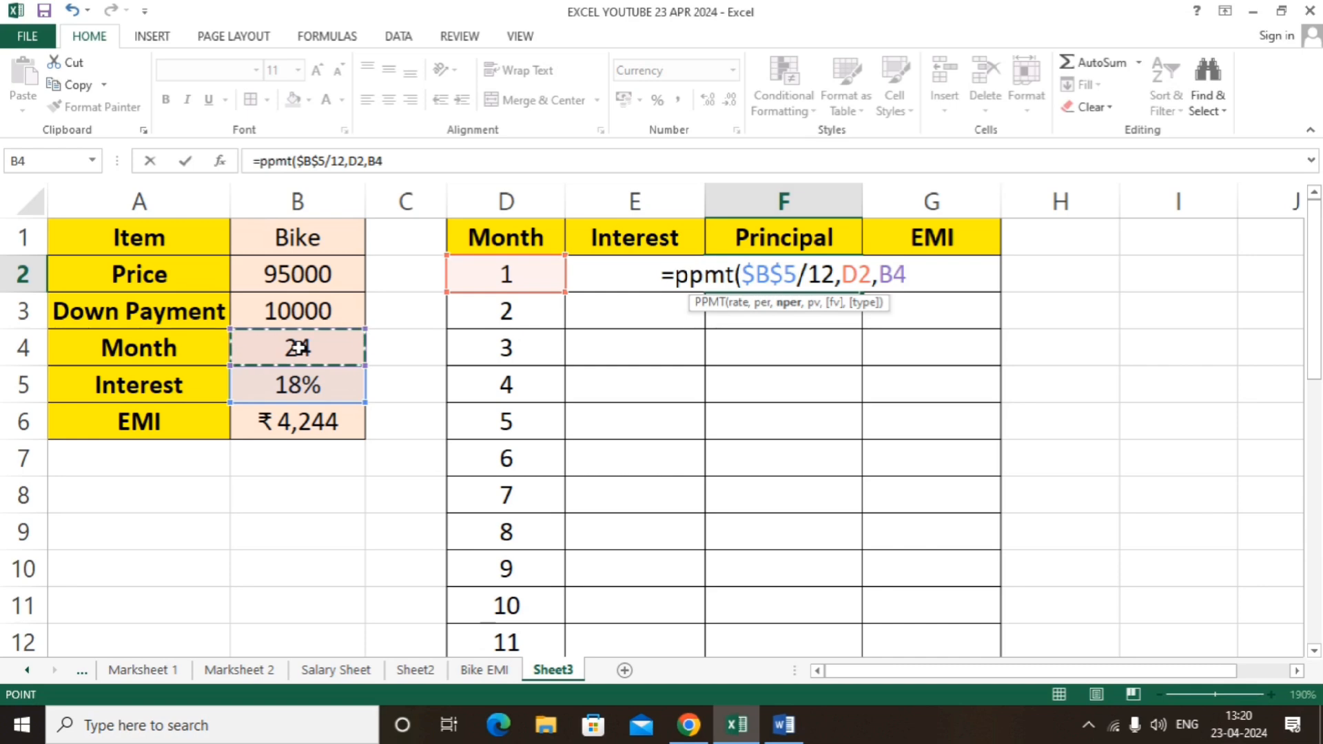
{"action": "key", "text": "F4"}
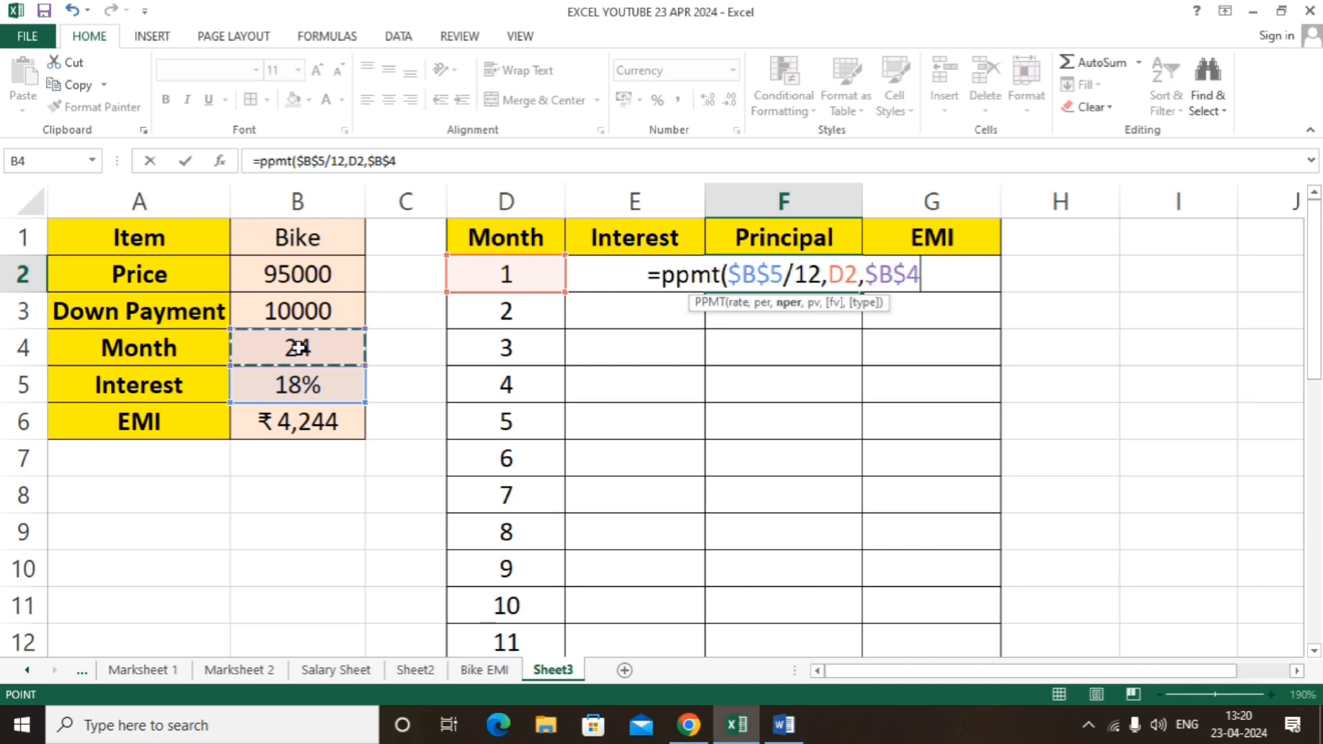
{"action": "type", "text": ","}
{"action": "left_click", "coordinate": [310, 284]}
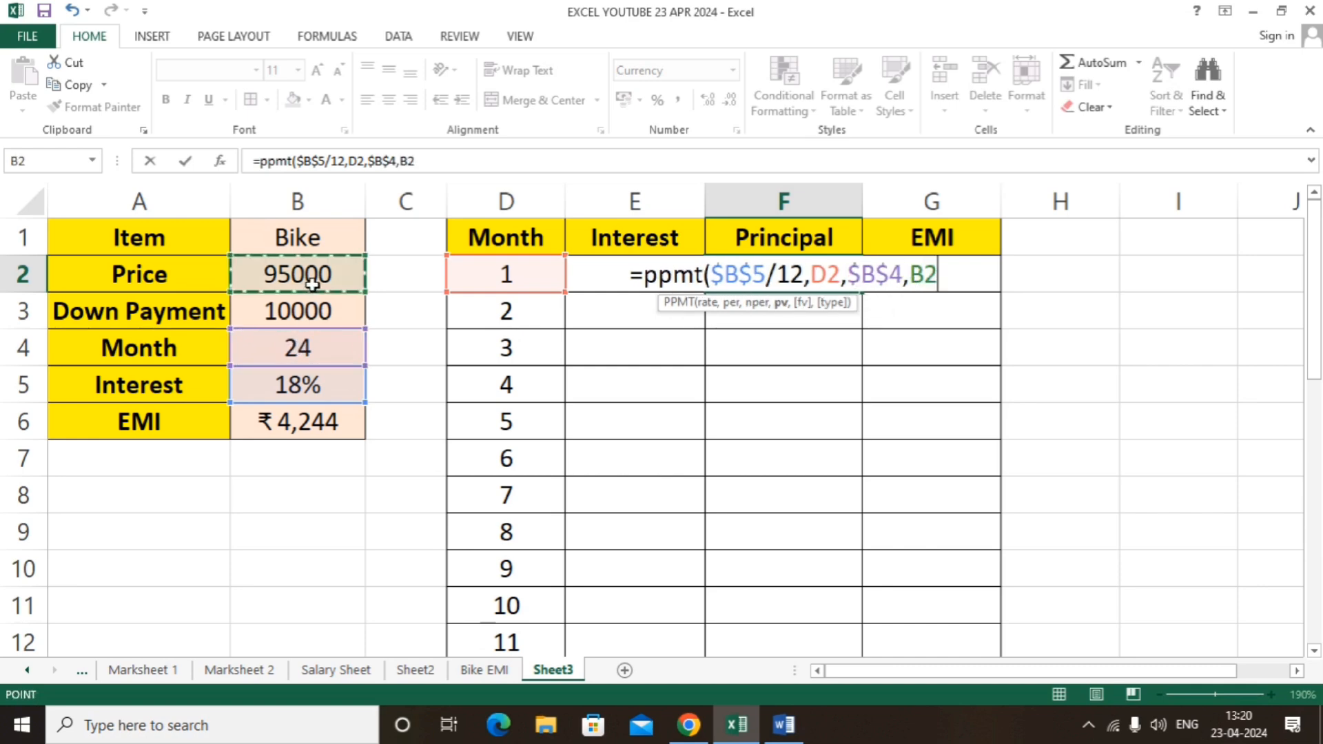
{"action": "key", "text": "F4"}
{"action": "type", "text": "-"}
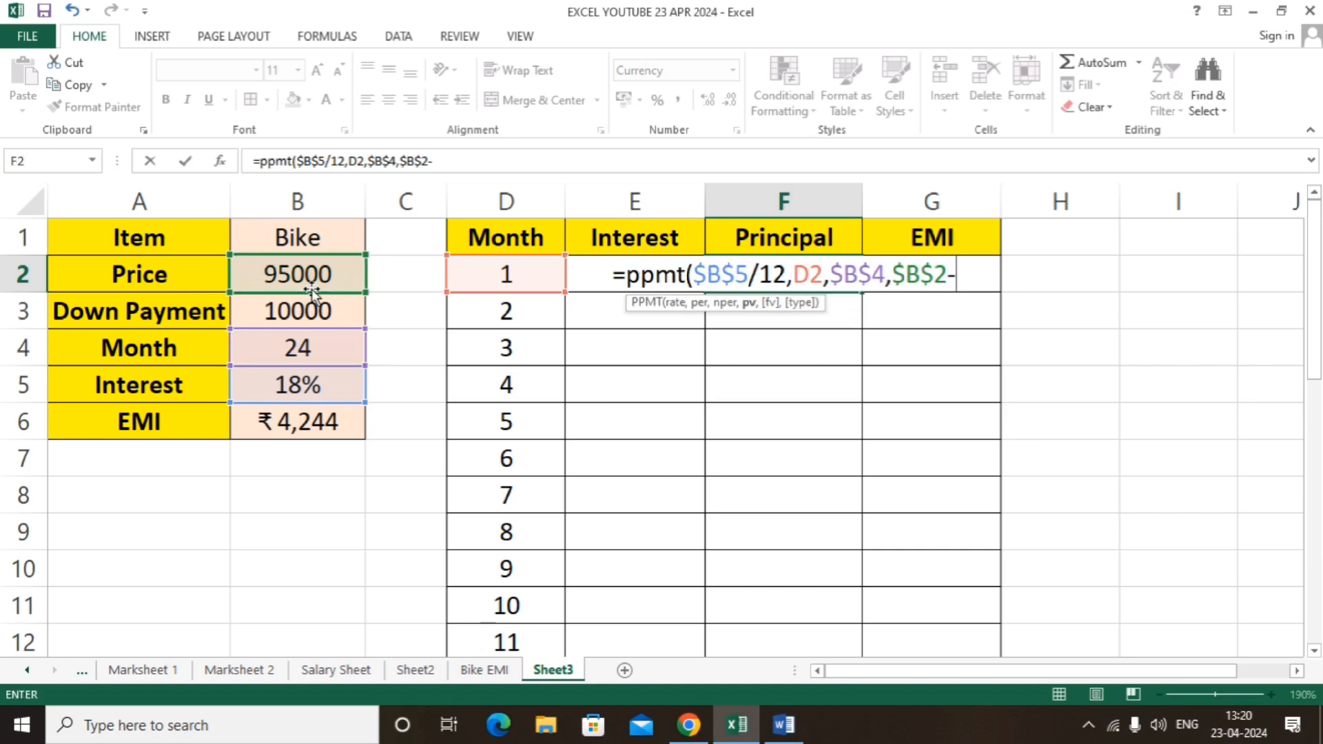
{"action": "left_click", "coordinate": [321, 314]}
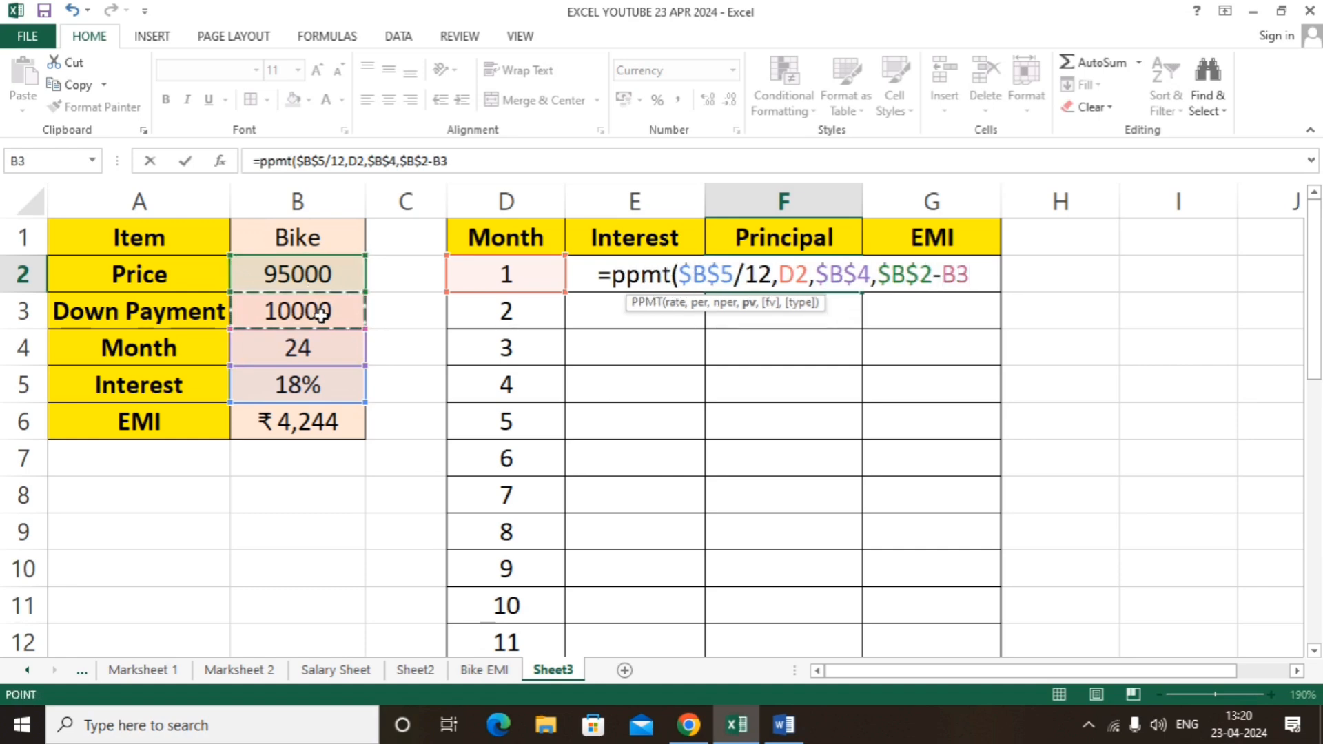
{"action": "key", "text": "F4"}
{"action": "type", "text": ")"}
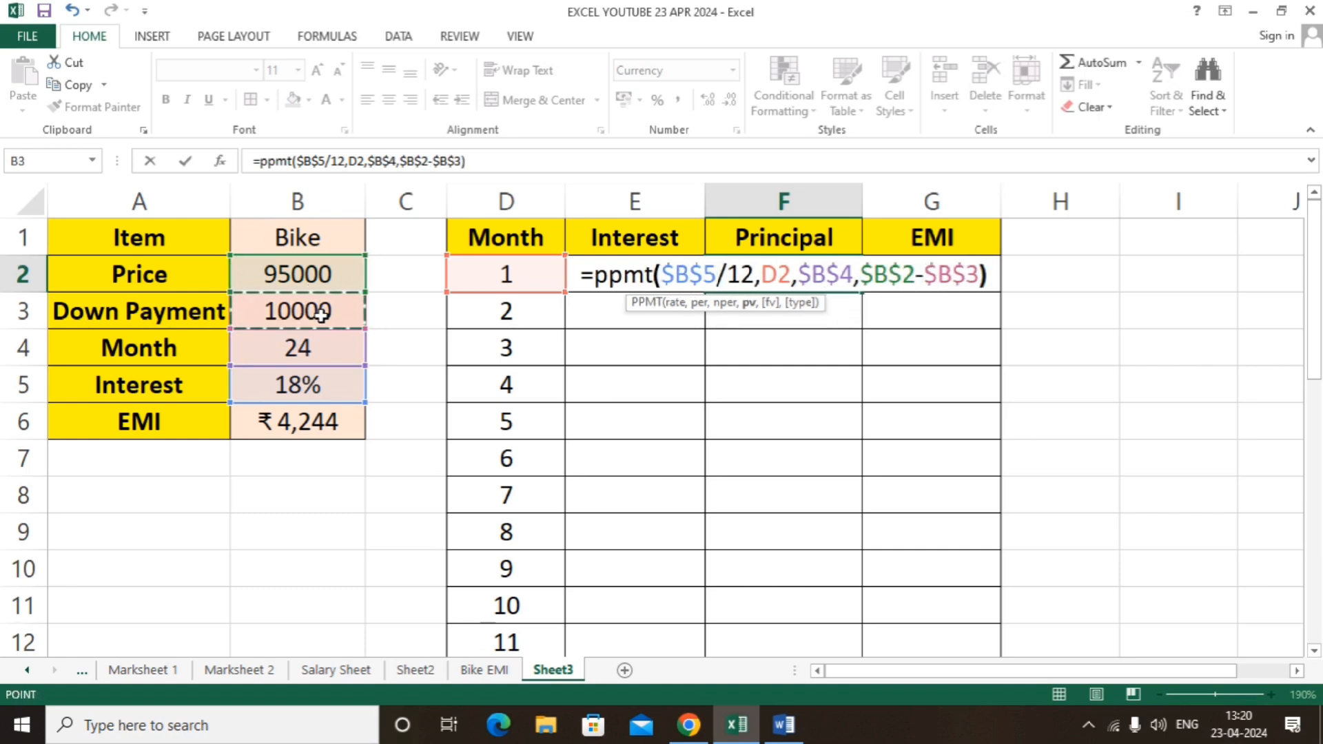
{"action": "key", "text": "Return"}
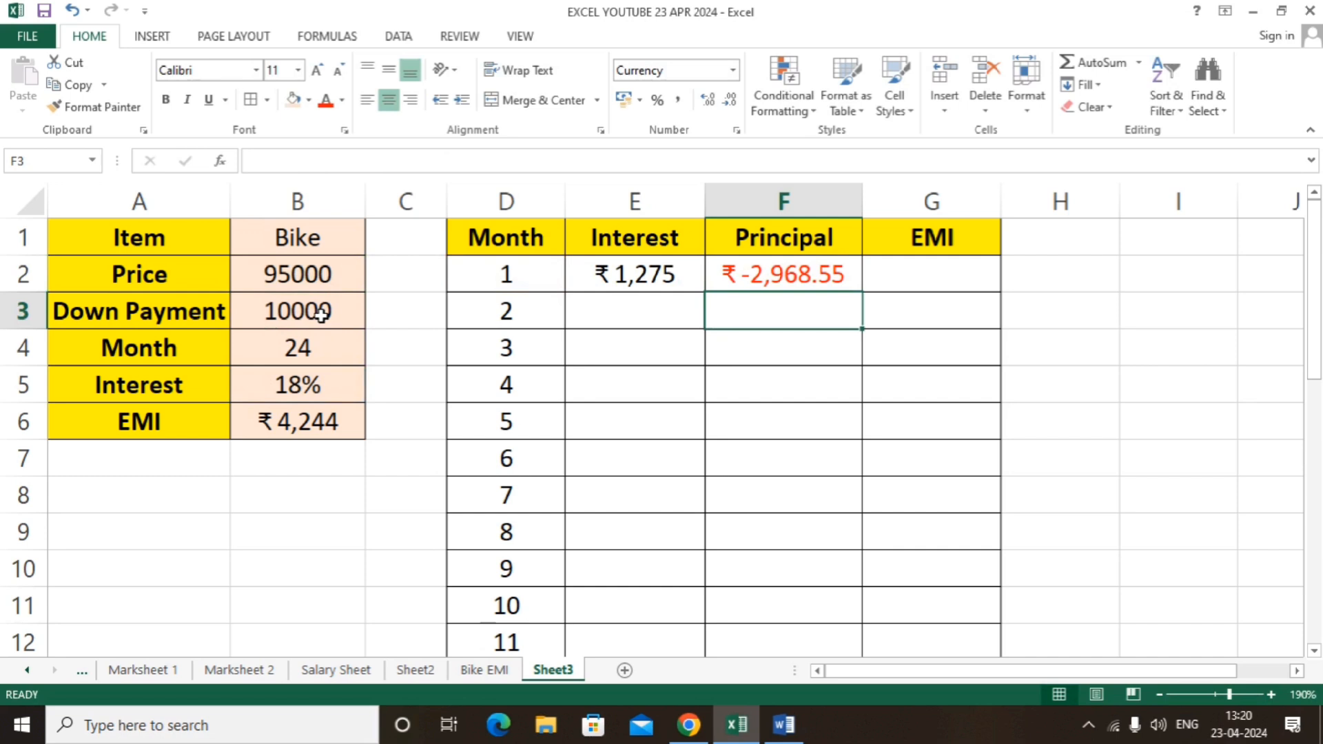
Put a minus sign before PPMT in the F2 formula, making it =-PPMT($B$5/12,D2,$B$4,$B$2-$B$3)
{"action": "left_click", "coordinate": [792, 283]}
{"action": "double_click", "coordinate": [794, 283]}
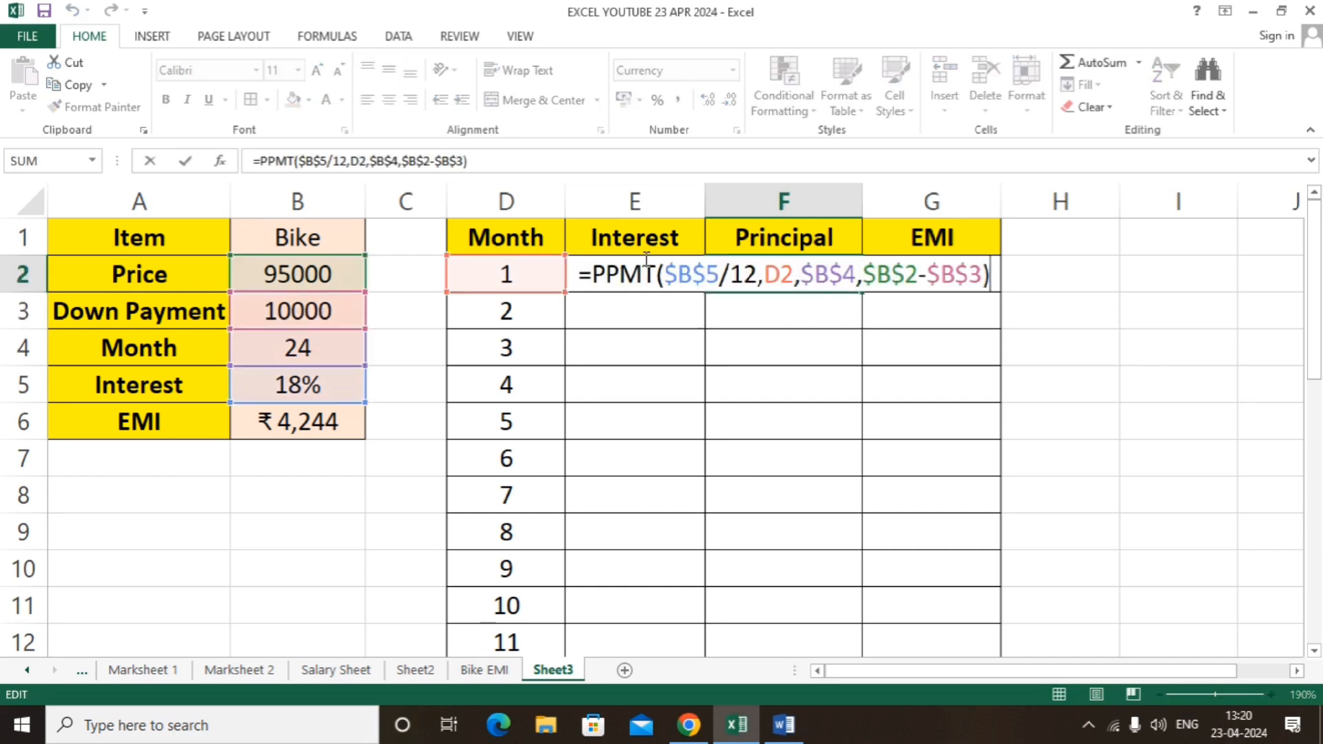
{"action": "left_click", "coordinate": [592, 273]}
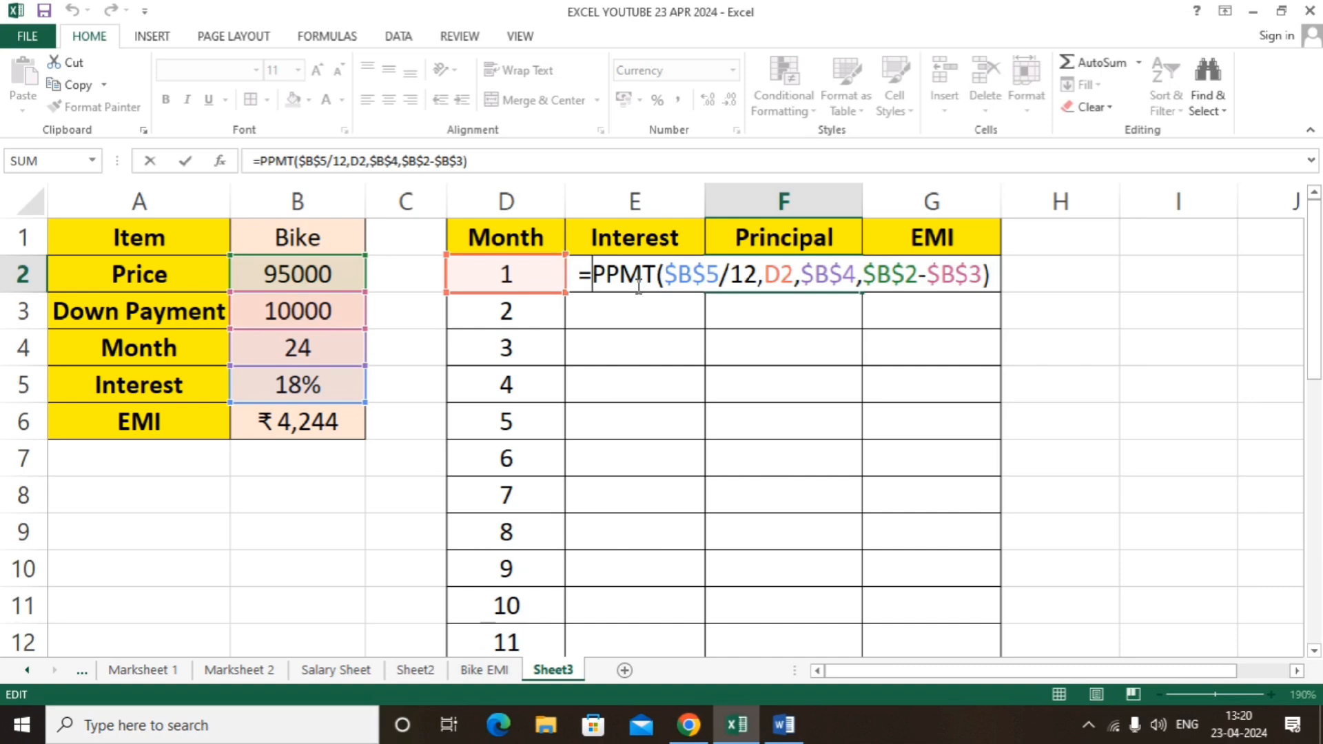
{"action": "type", "text": "-"}
{"action": "key", "text": "Return"}
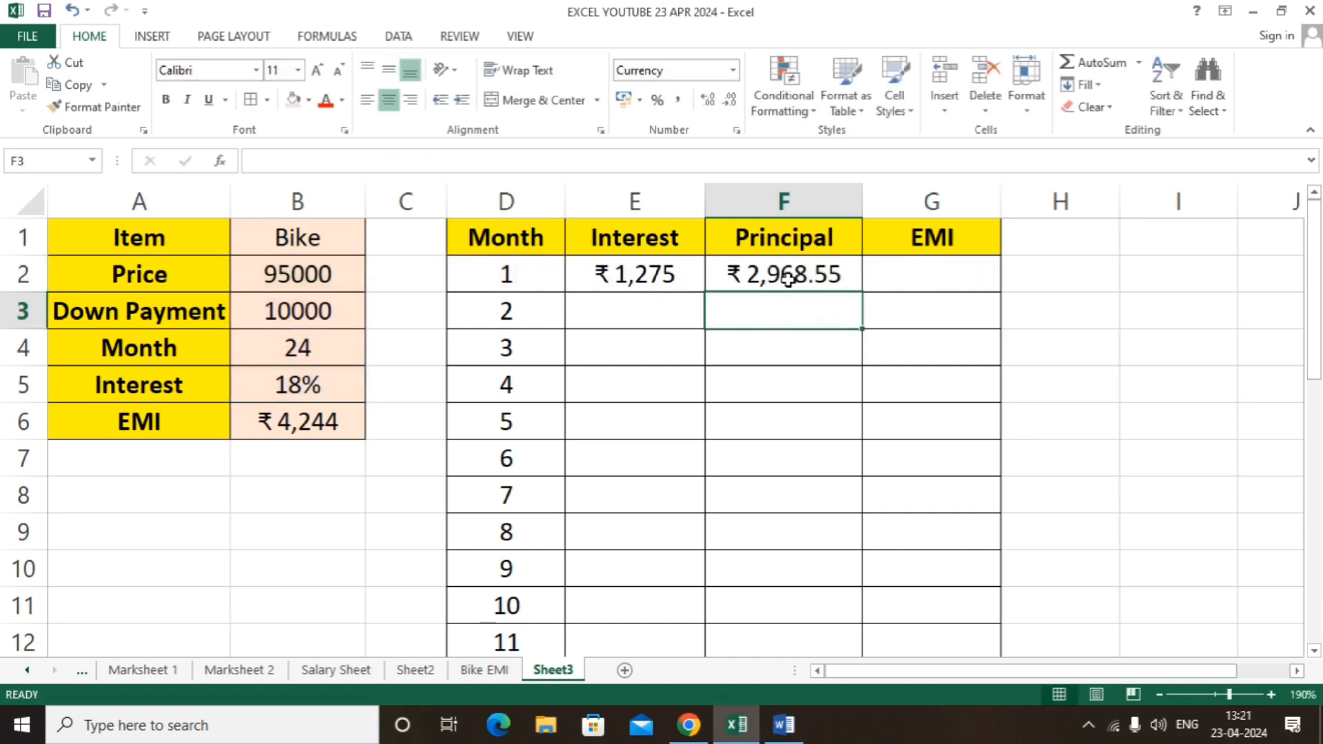
Reduce the principal amount in F2 to zero decimal places
{"action": "left_click", "coordinate": [832, 278]}
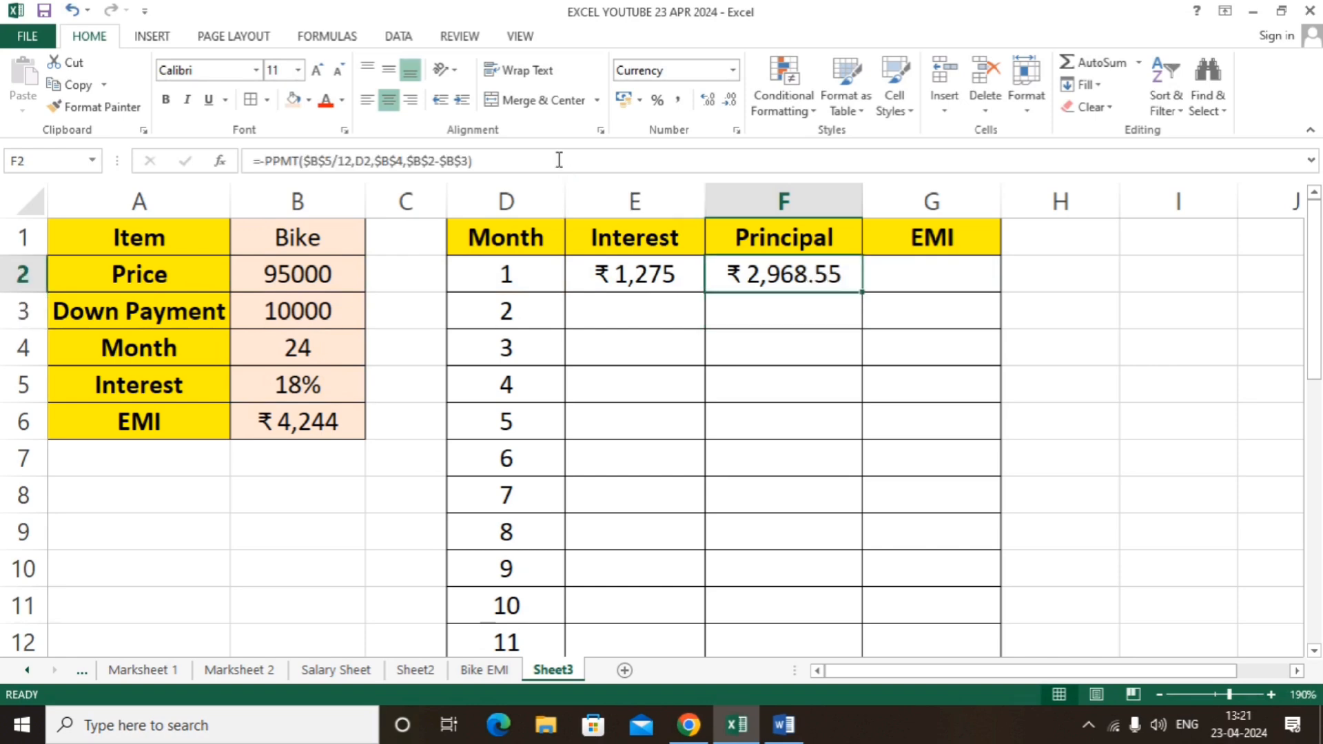
{"action": "left_click", "coordinate": [730, 102]}
{"action": "left_click", "coordinate": [730, 102]}
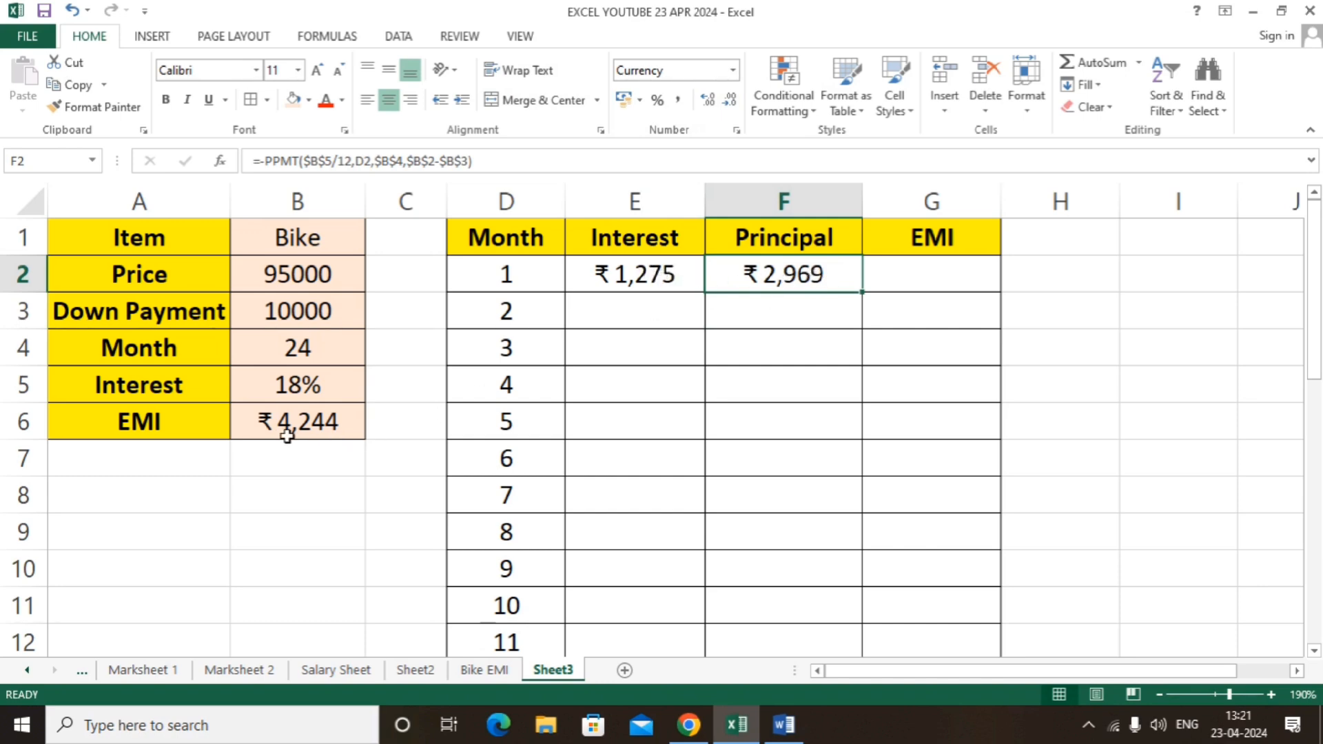
AutoSum the first month's interest and principal into the EMI cell G2, and fill E2:G2 down to row 25
{"action": "left_click_drag", "start_coordinate": [647, 275], "coordinate": [912, 278]}
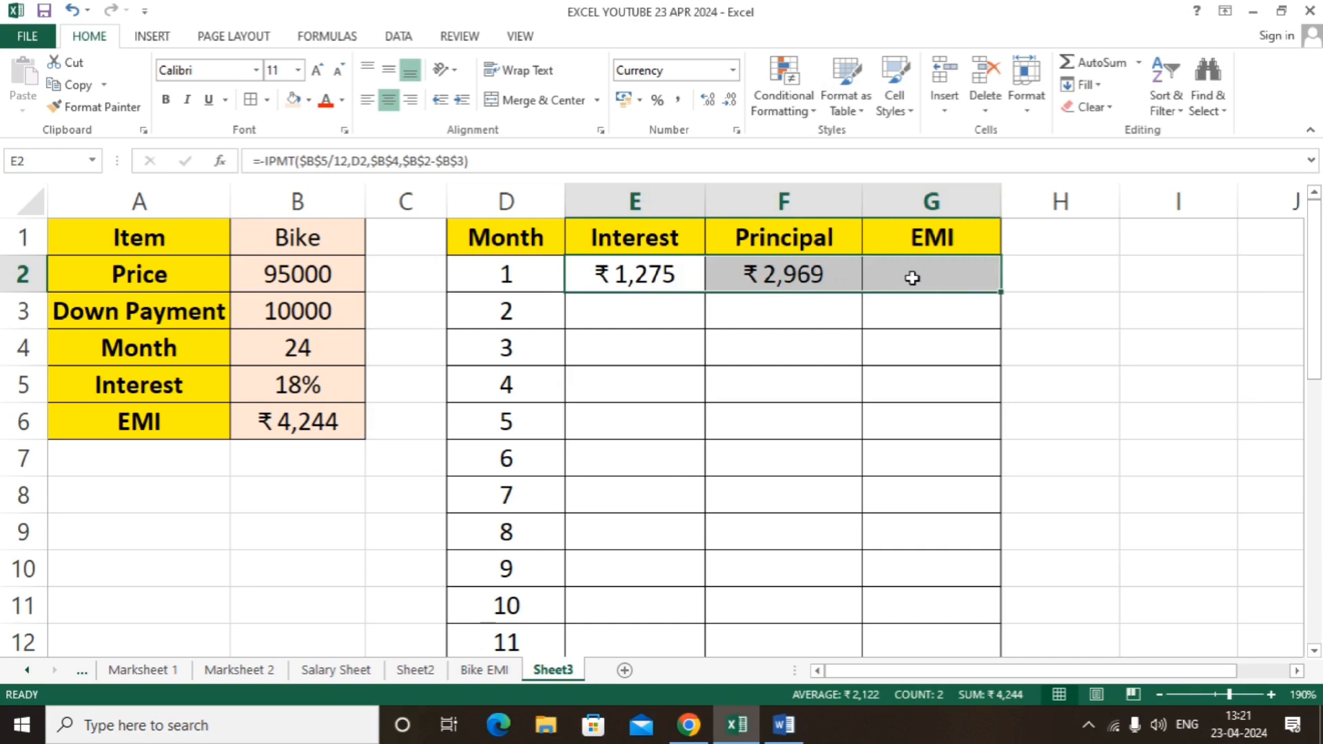
{"action": "left_click", "coordinate": [1095, 62]}
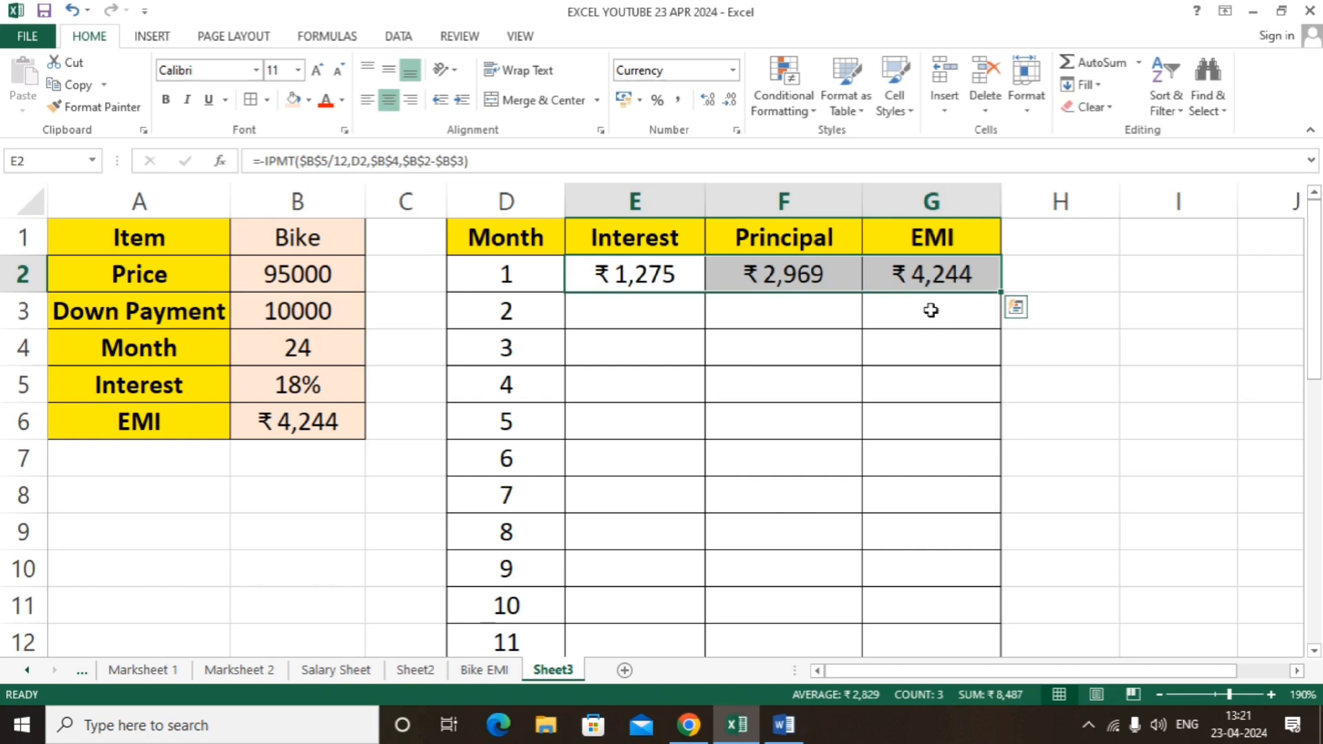
{"action": "left_click_drag", "start_coordinate": [649, 272], "coordinate": [922, 276]}
{"action": "left_click_drag", "start_coordinate": [1001, 292], "coordinate": [916, 579]}
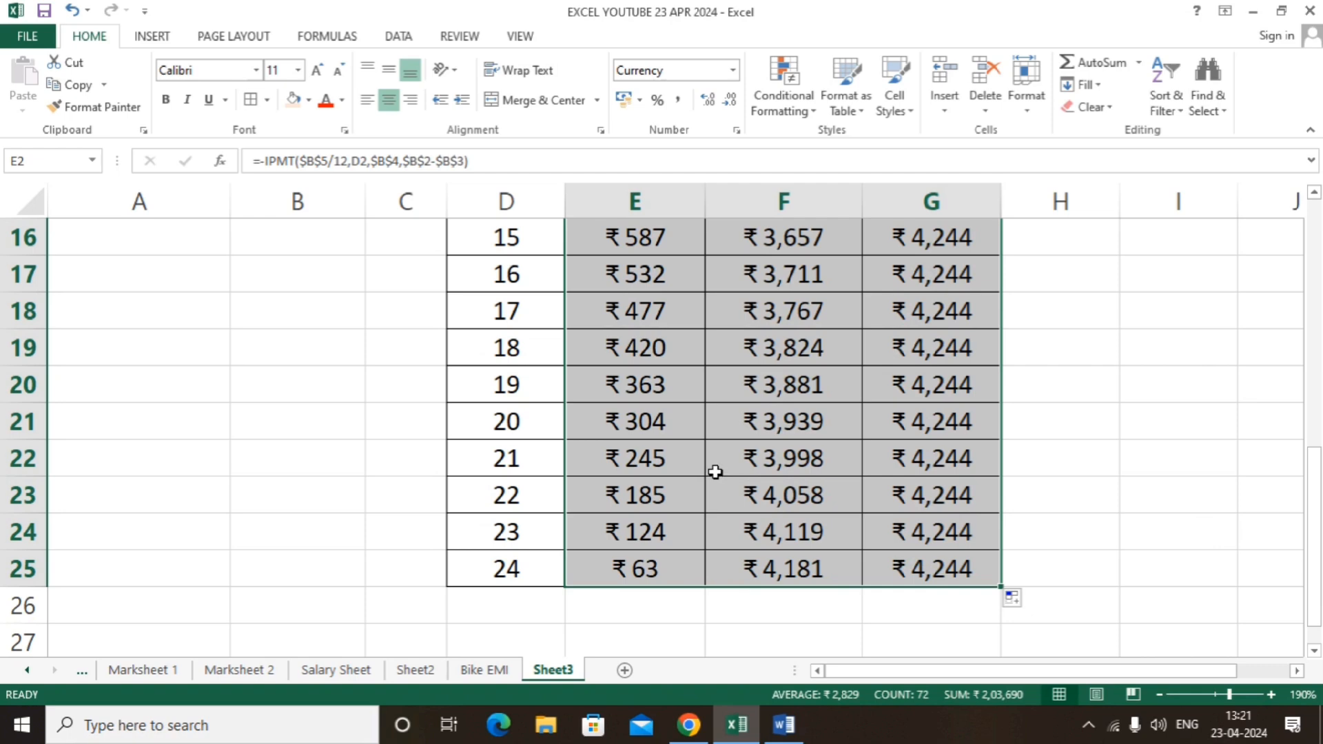
Total the 24 months of interest in E2:E25 with AutoSum, placing the sum in E26
{"action": "left_click_drag", "start_coordinate": [1314, 537], "coordinate": [1313, 283]}
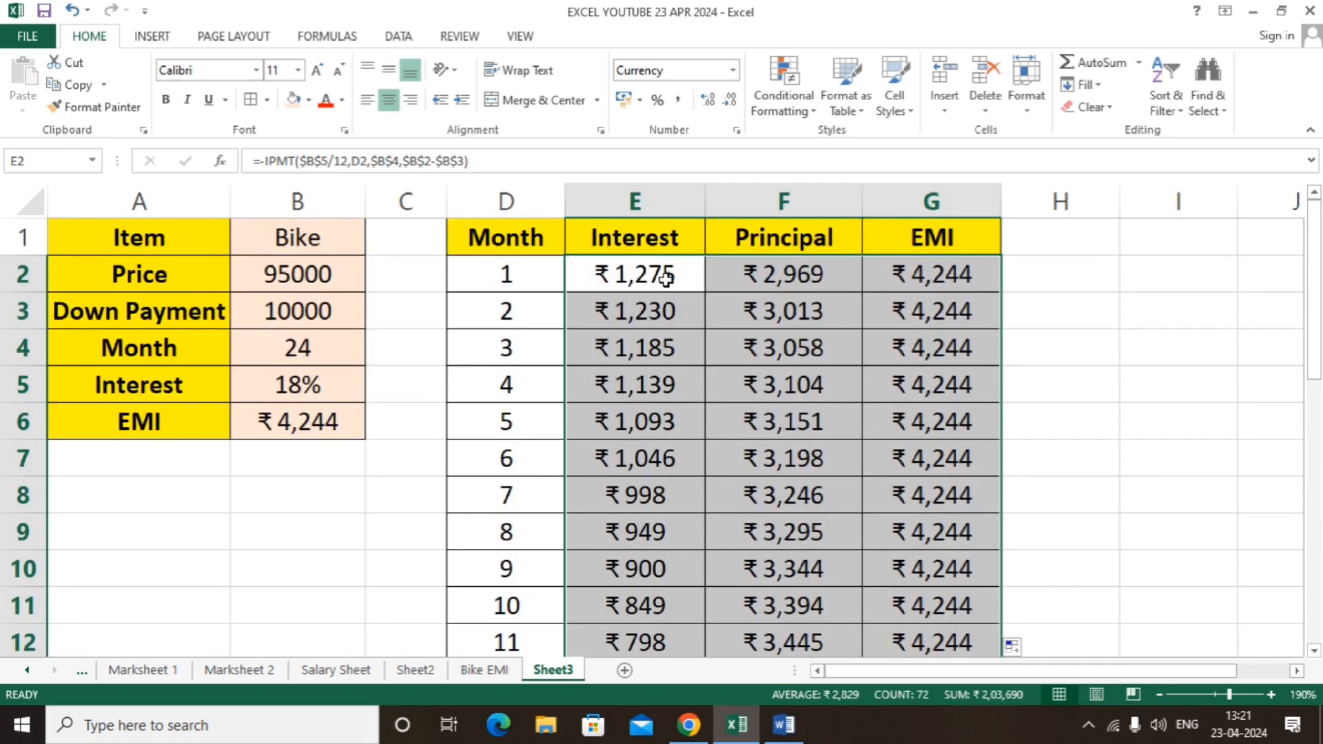
{"action": "left_click_drag", "start_coordinate": [665, 278], "coordinate": [618, 650]}
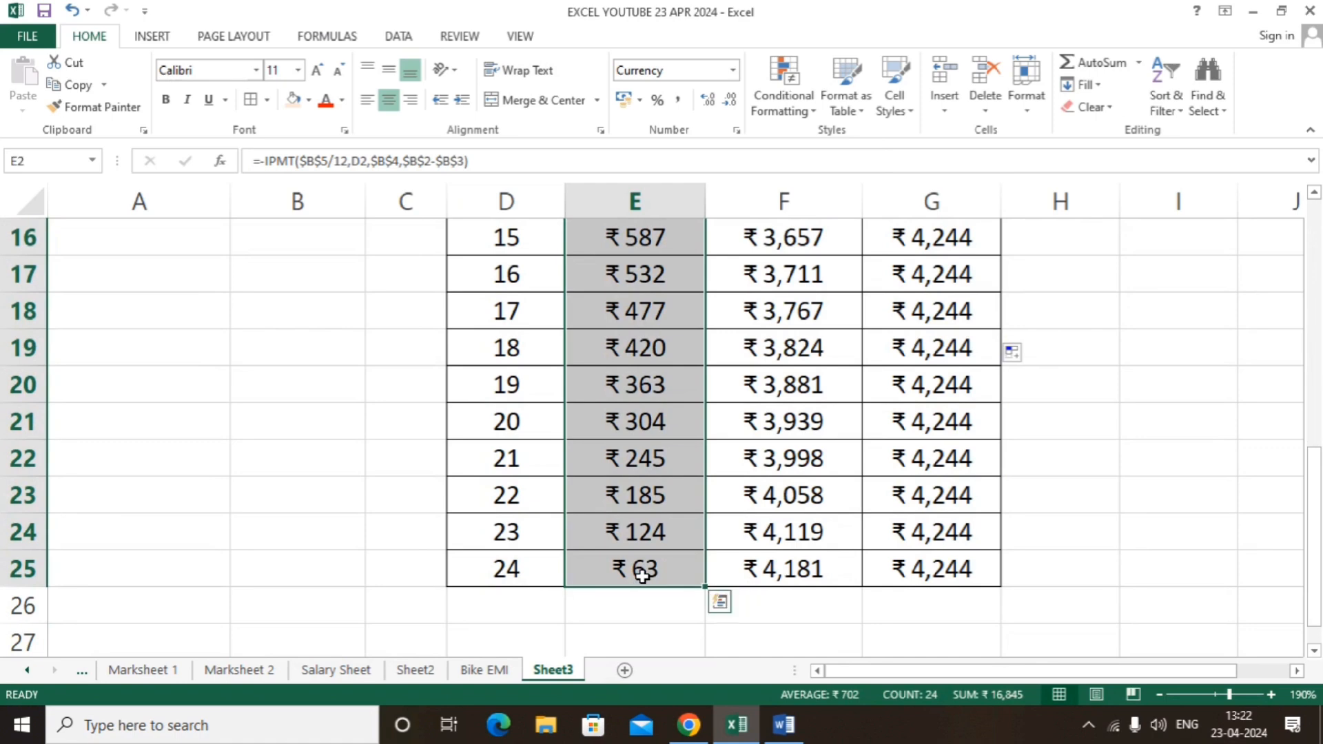
{"action": "left_click", "coordinate": [1099, 62]}
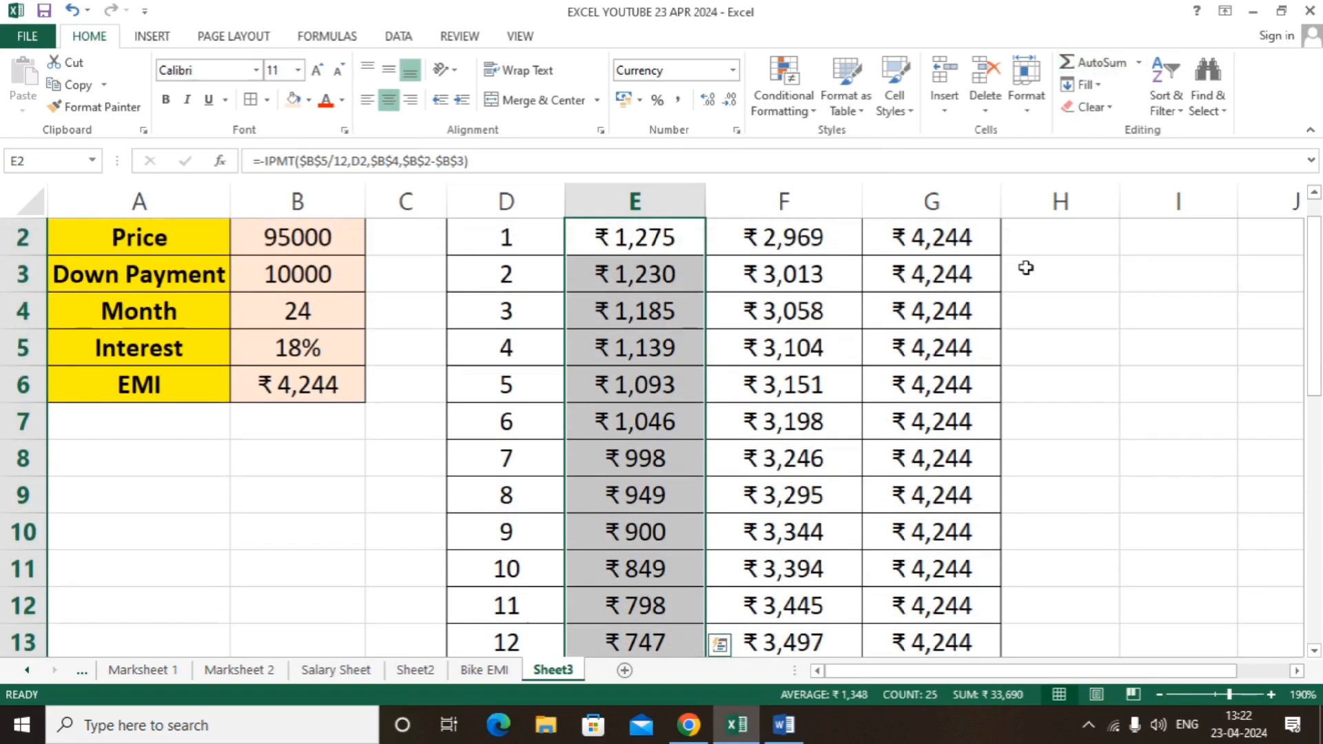
{"action": "scroll", "coordinate": [910, 355], "scroll_direction": "down", "scroll_amount": 6}
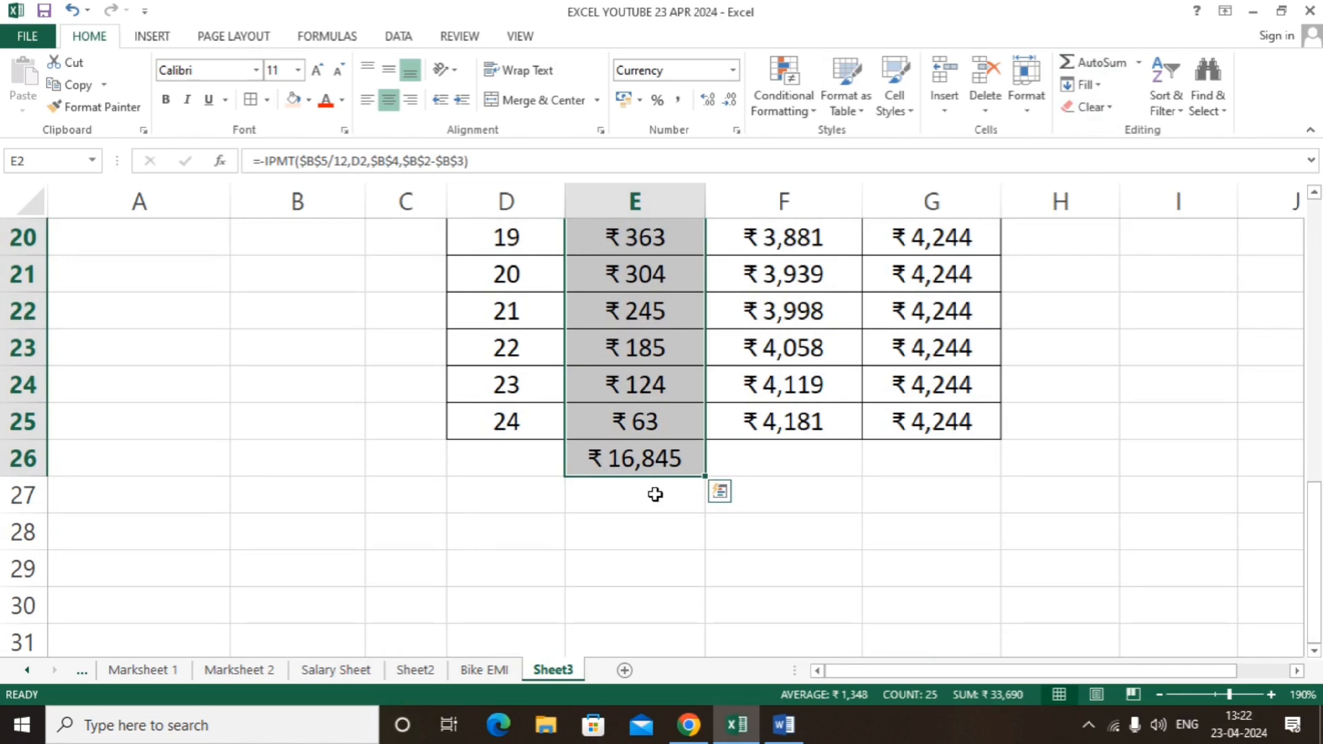
Total the 24 months of principal with AutoSum, placing =SUM(F2:F25) in F26
{"action": "left_click_drag", "start_coordinate": [801, 424], "coordinate": [771, 259]}
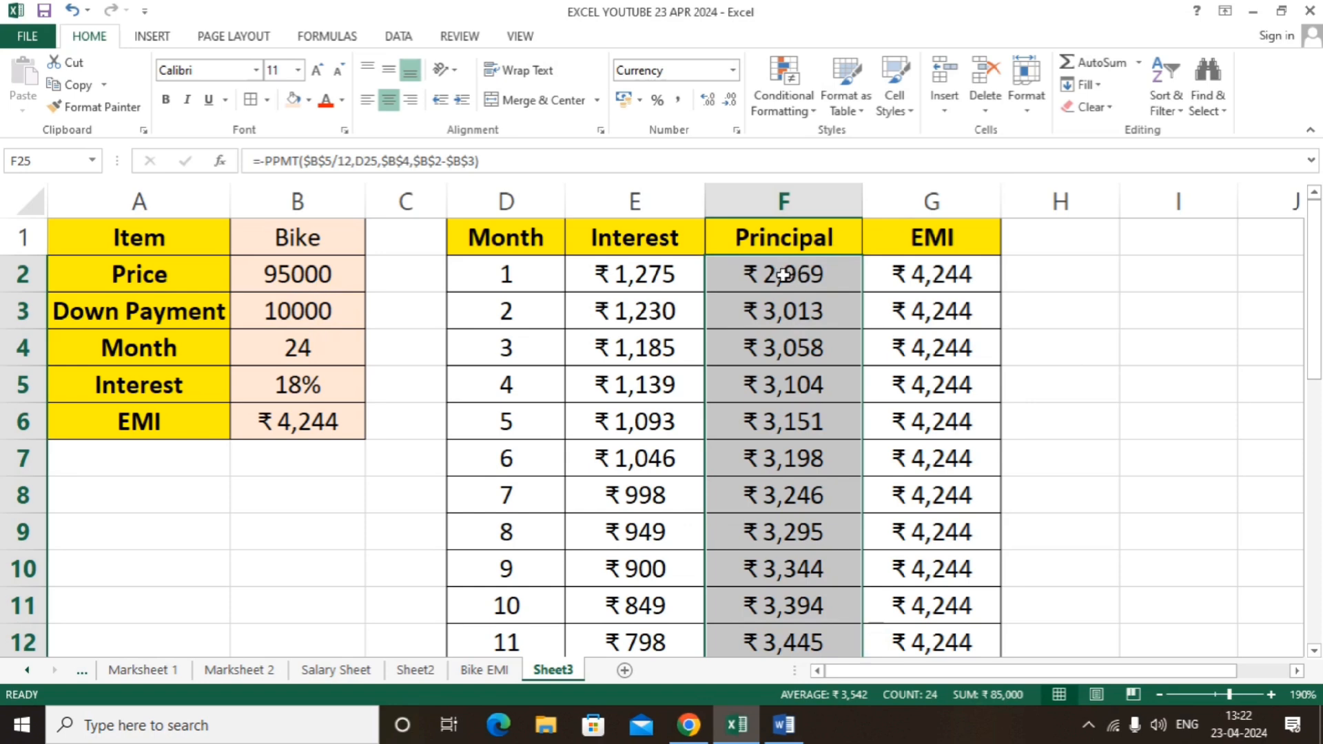
{"action": "left_click", "coordinate": [1095, 62]}
{"action": "scroll", "coordinate": [810, 489], "scroll_direction": "down", "scroll_amount": 2}
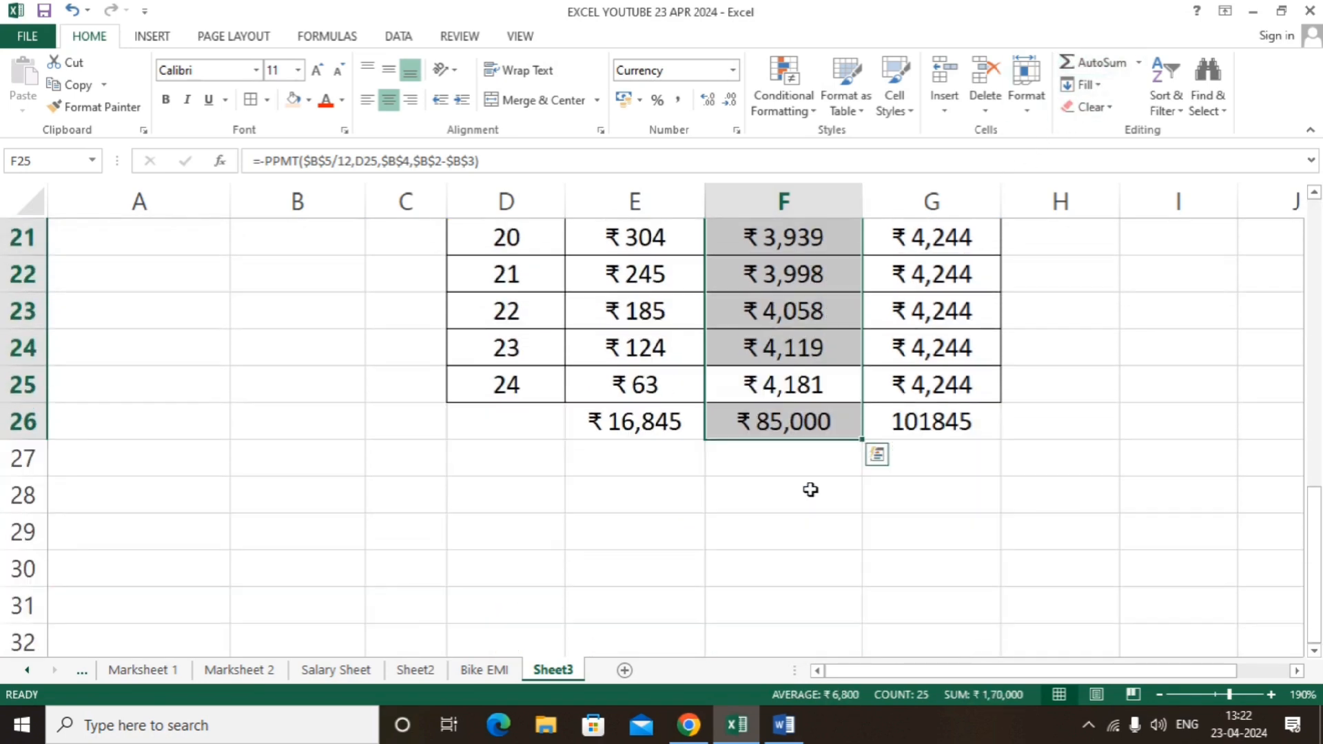
{"action": "left_click", "coordinate": [815, 427]}
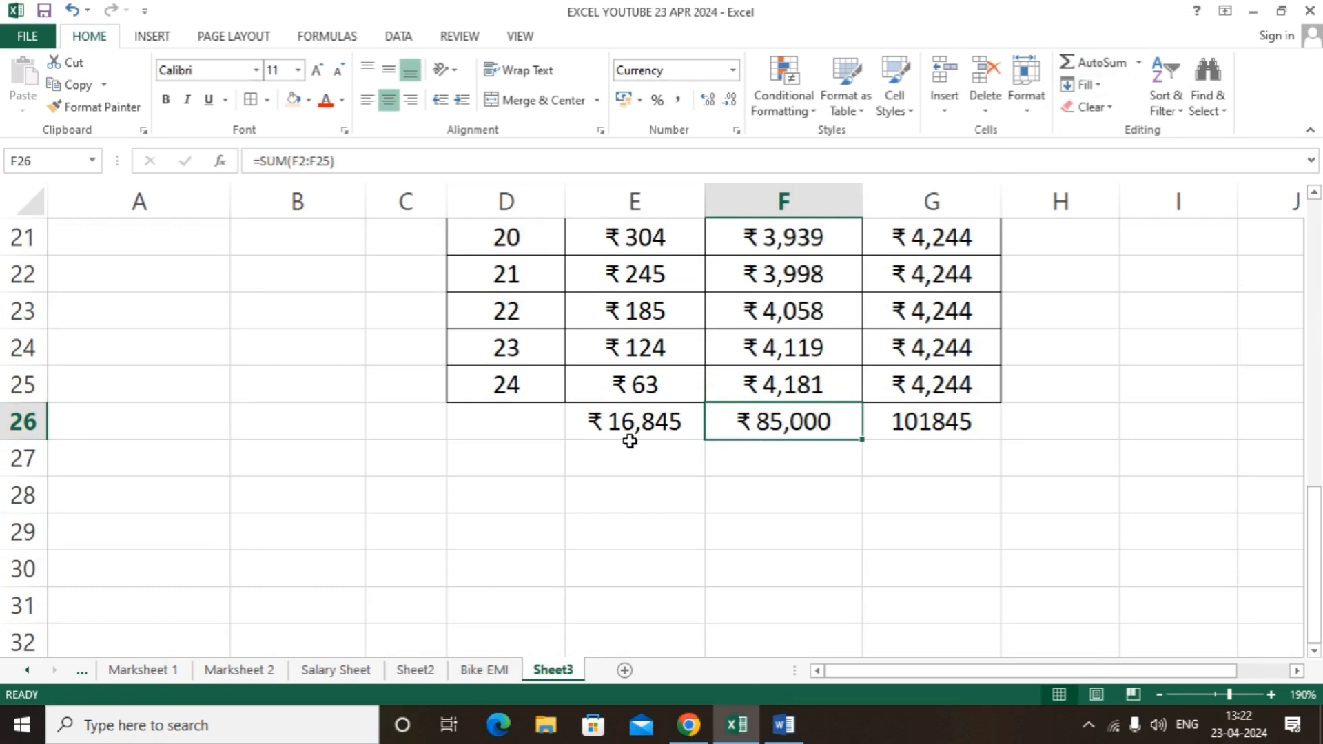
{"action": "scroll", "coordinate": [629, 441], "scroll_direction": "up", "scroll_amount": 7}
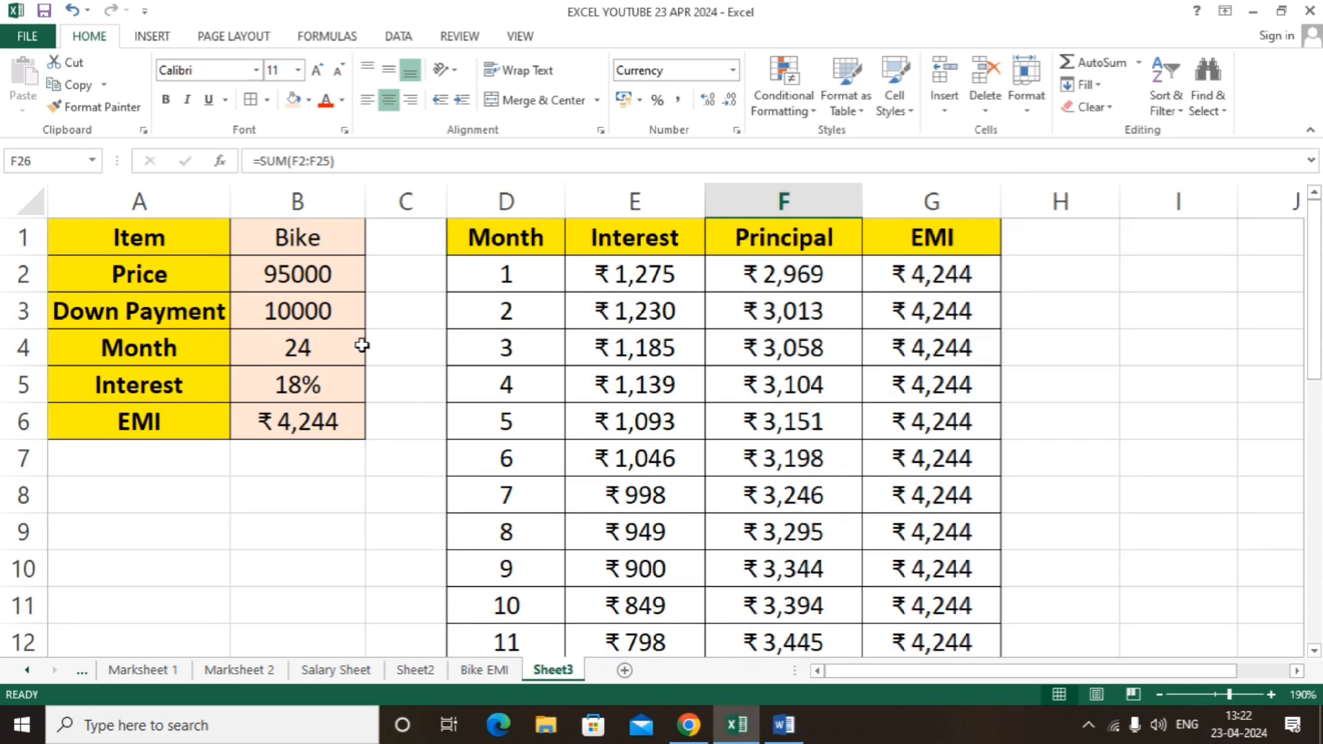
{"action": "scroll", "coordinate": [584, 422], "scroll_direction": "down", "scroll_amount": 5}
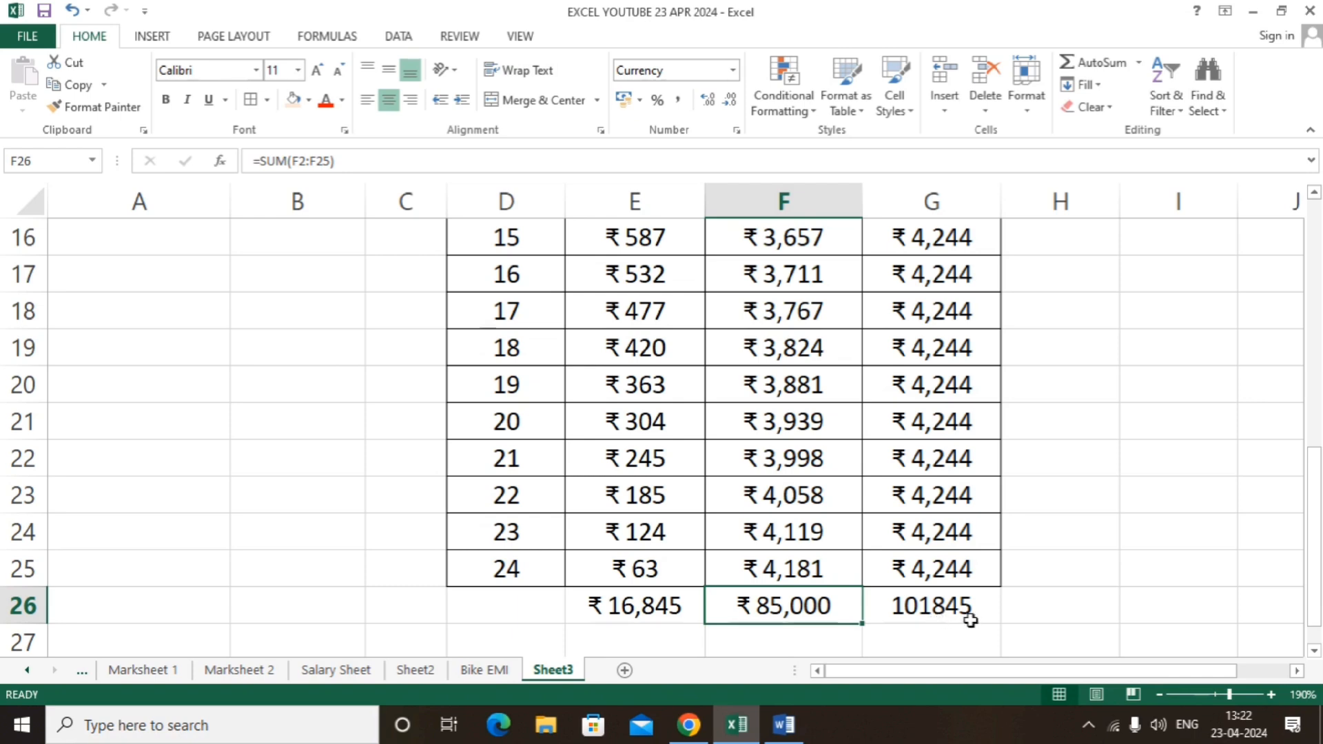
{"action": "scroll", "coordinate": [431, 499], "scroll_direction": "up", "scroll_amount": 5}
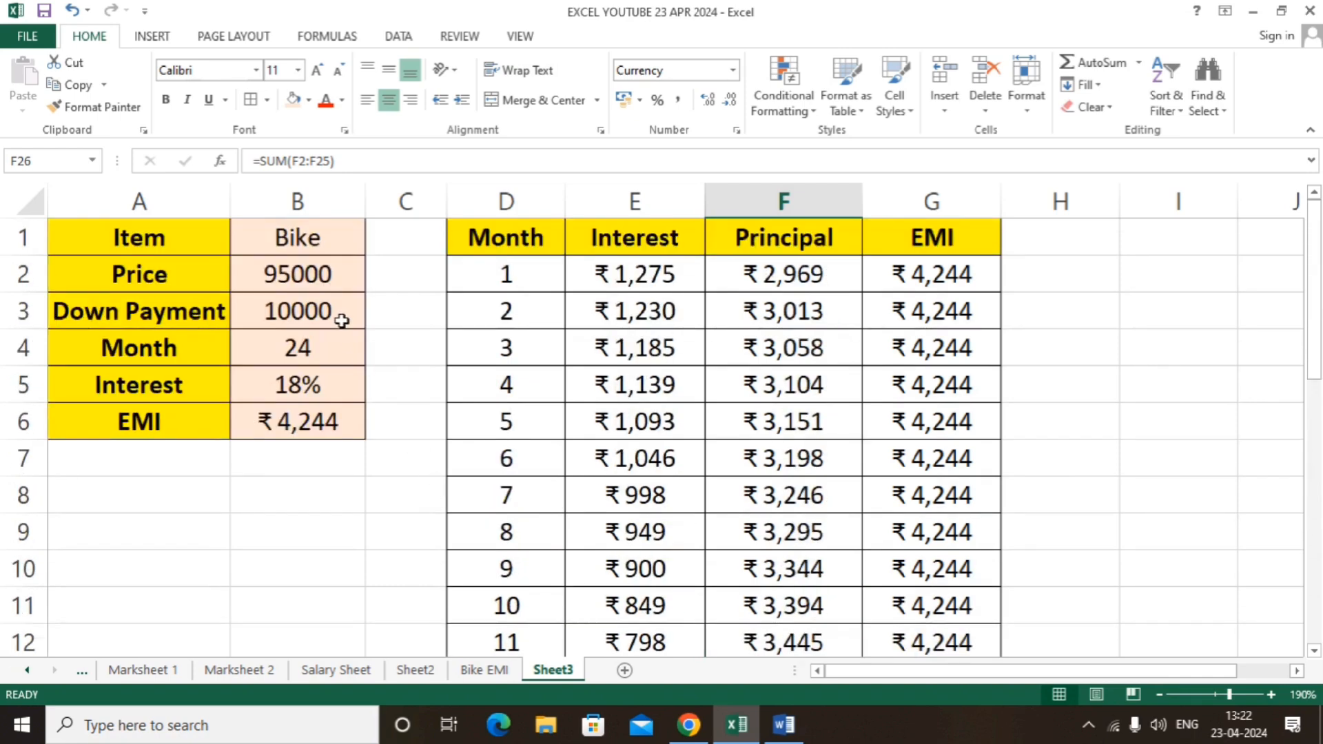
{"action": "scroll", "coordinate": [369, 384], "scroll_direction": "down", "scroll_amount": 5}
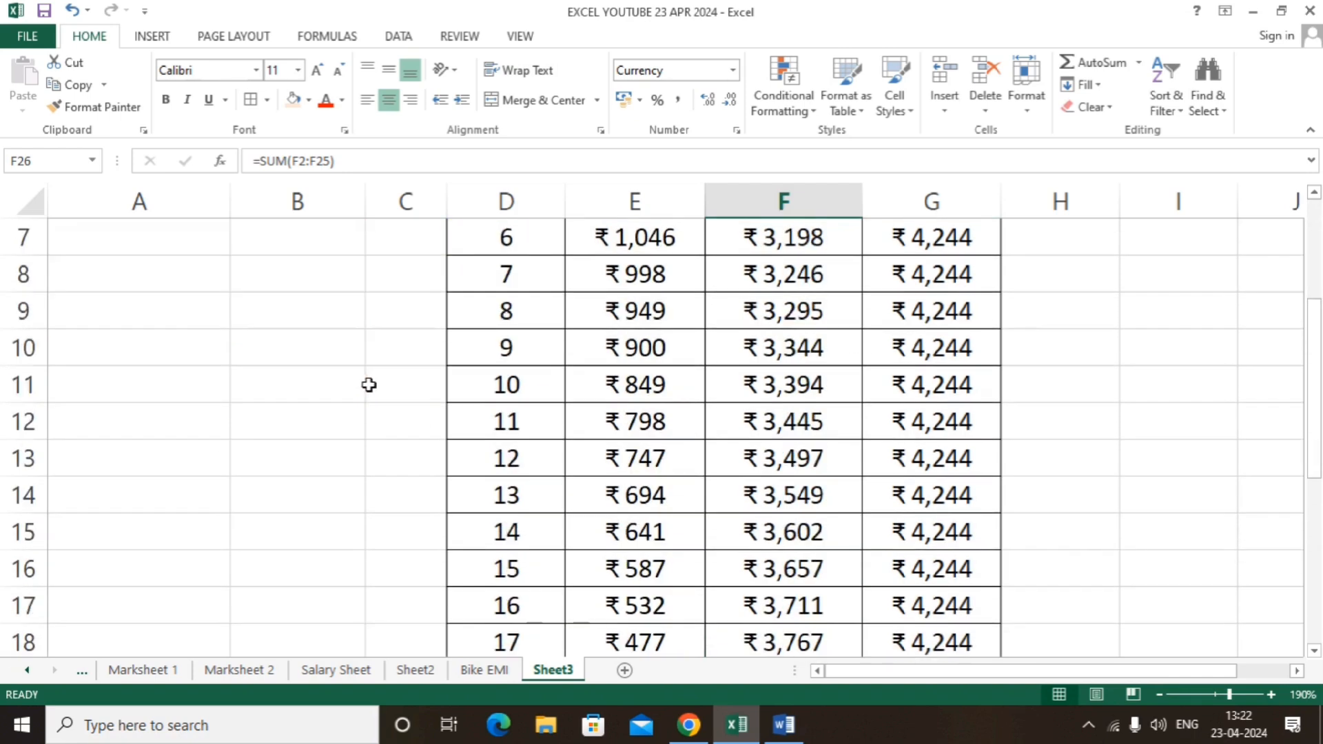
Enter the 10000 down payment in H26 and AutoSum it with the EMI total in G26 into I26
{"action": "left_click", "coordinate": [1033, 605]}
{"action": "type", "text": "10000"}
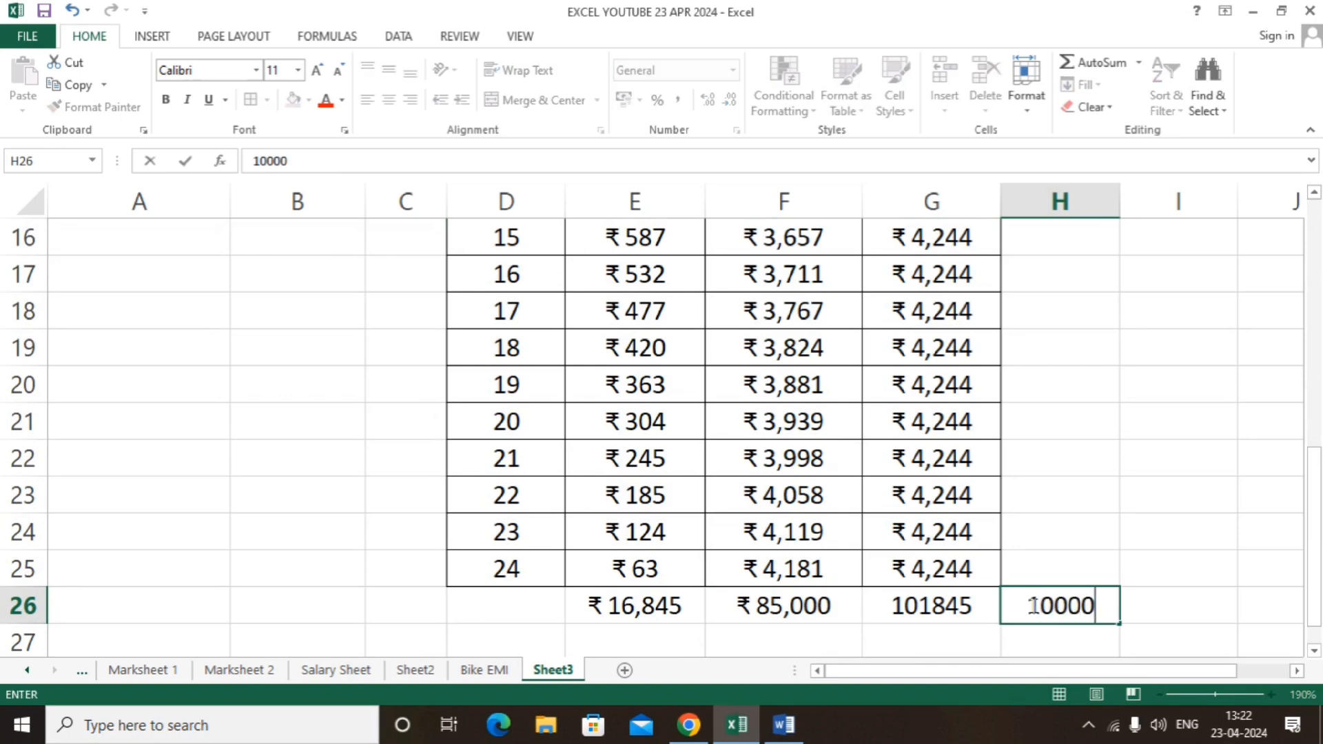
{"action": "key", "text": "Tab"}
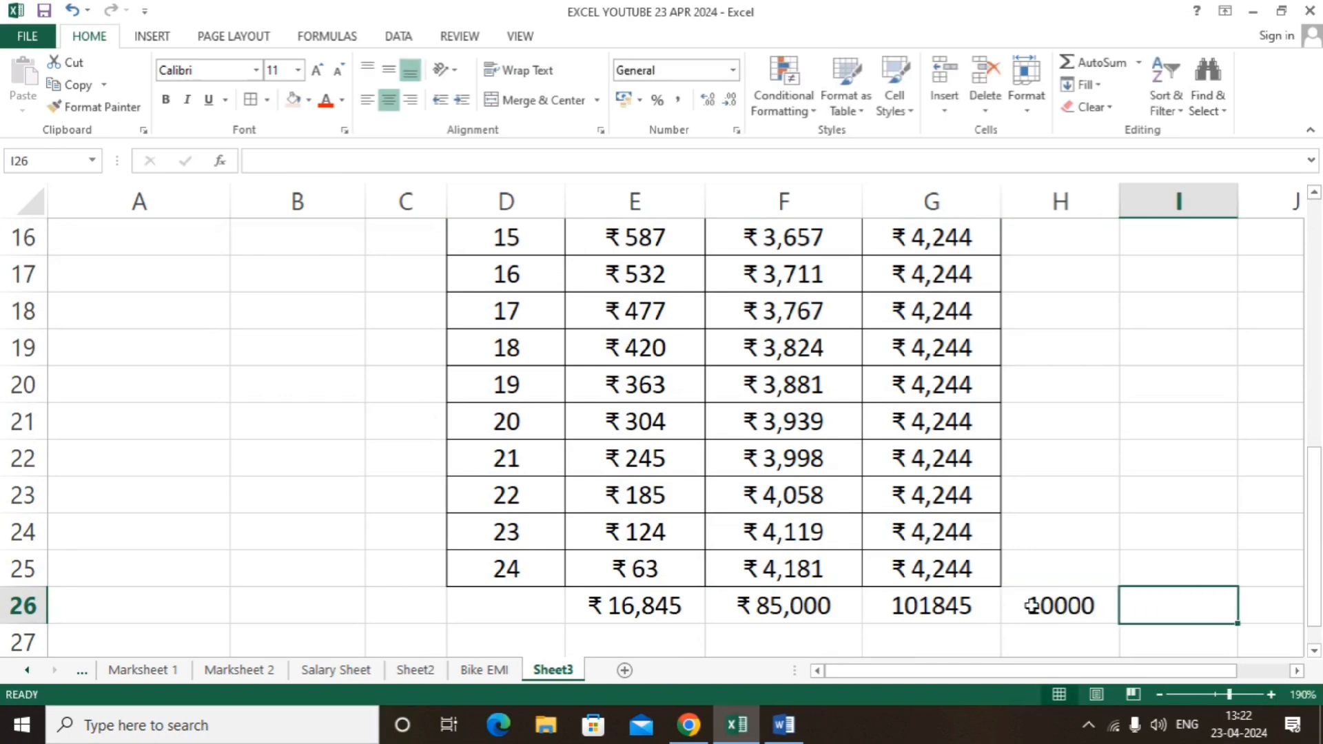
{"action": "left_click_drag", "start_coordinate": [997, 604], "coordinate": [1128, 602]}
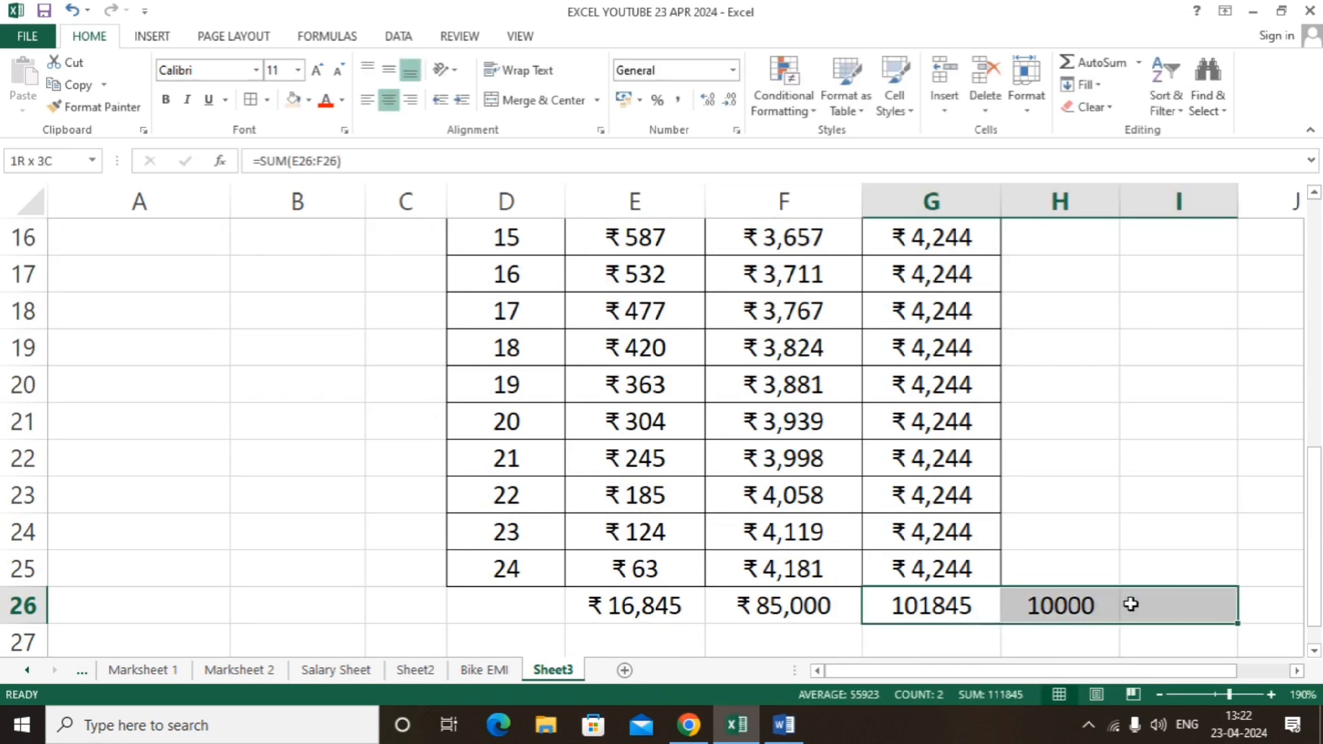
{"action": "left_click", "coordinate": [1097, 68]}
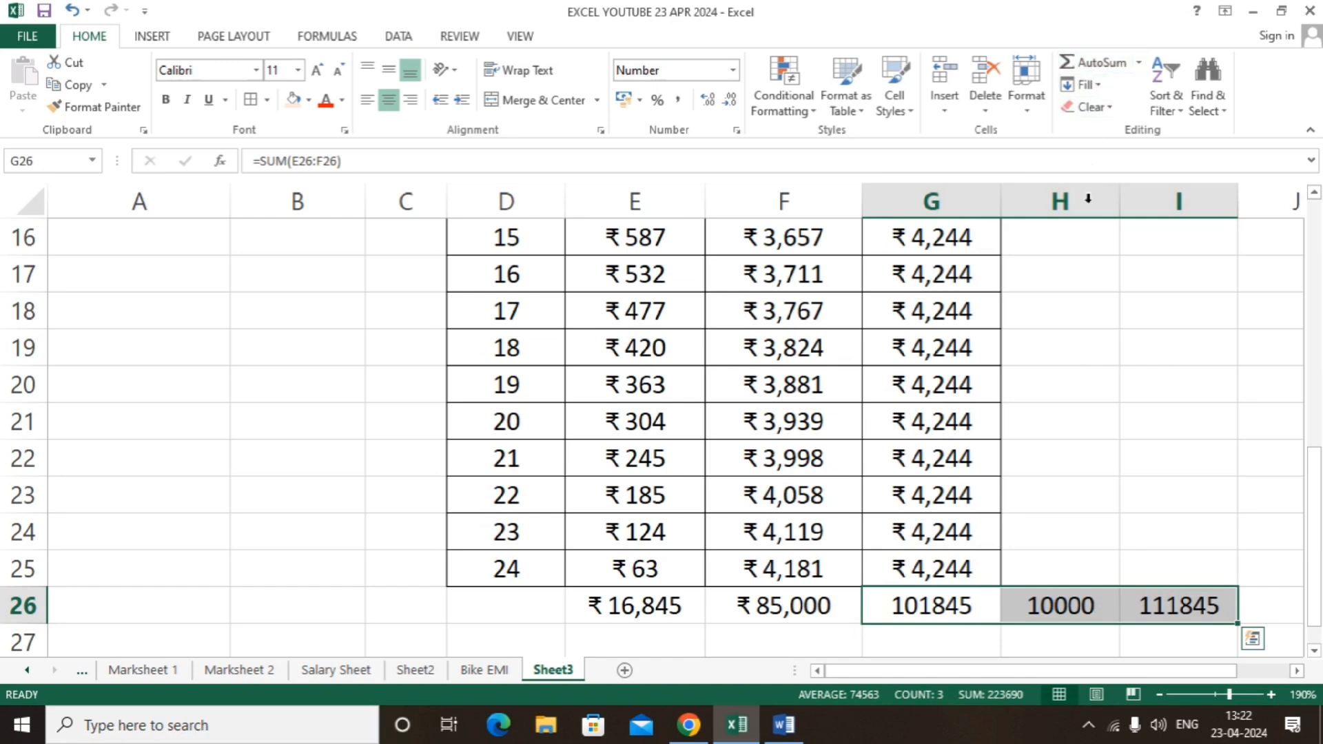
{"action": "left_click", "coordinate": [1165, 559]}
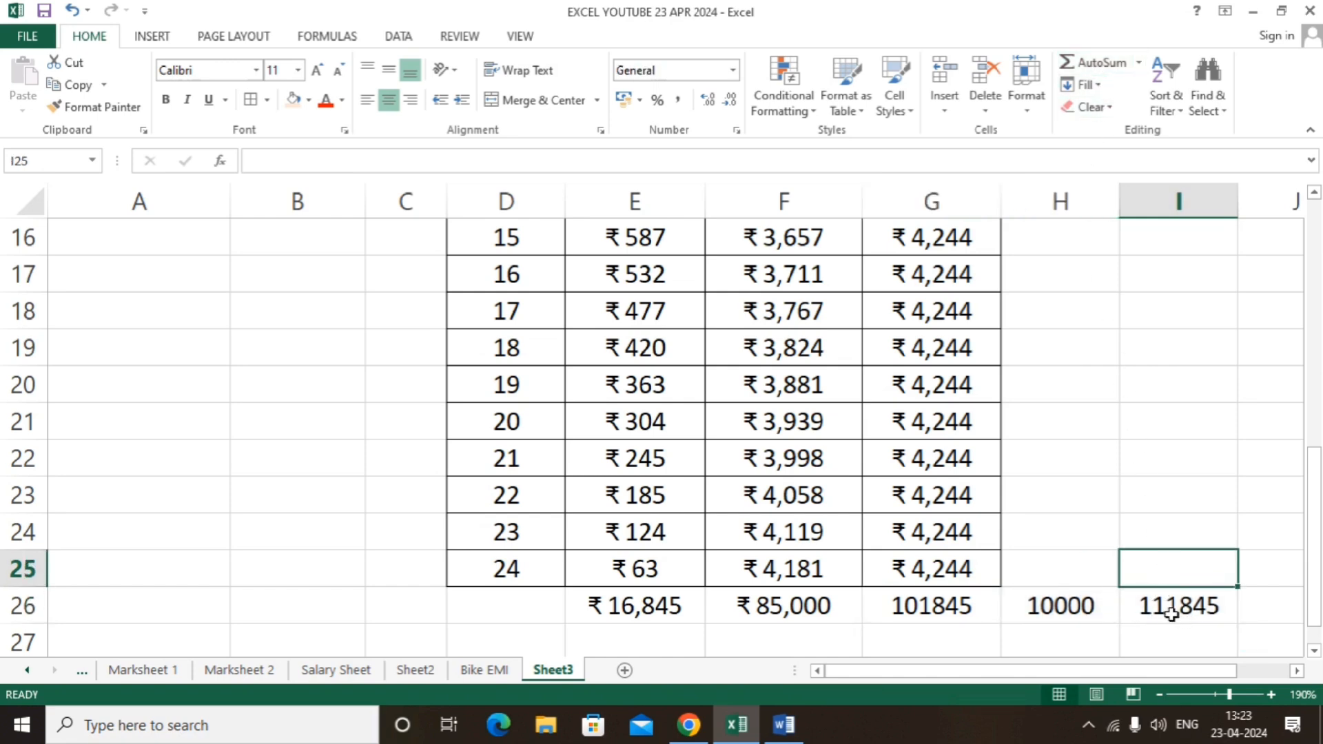
{"action": "left_click", "coordinate": [1171, 613]}
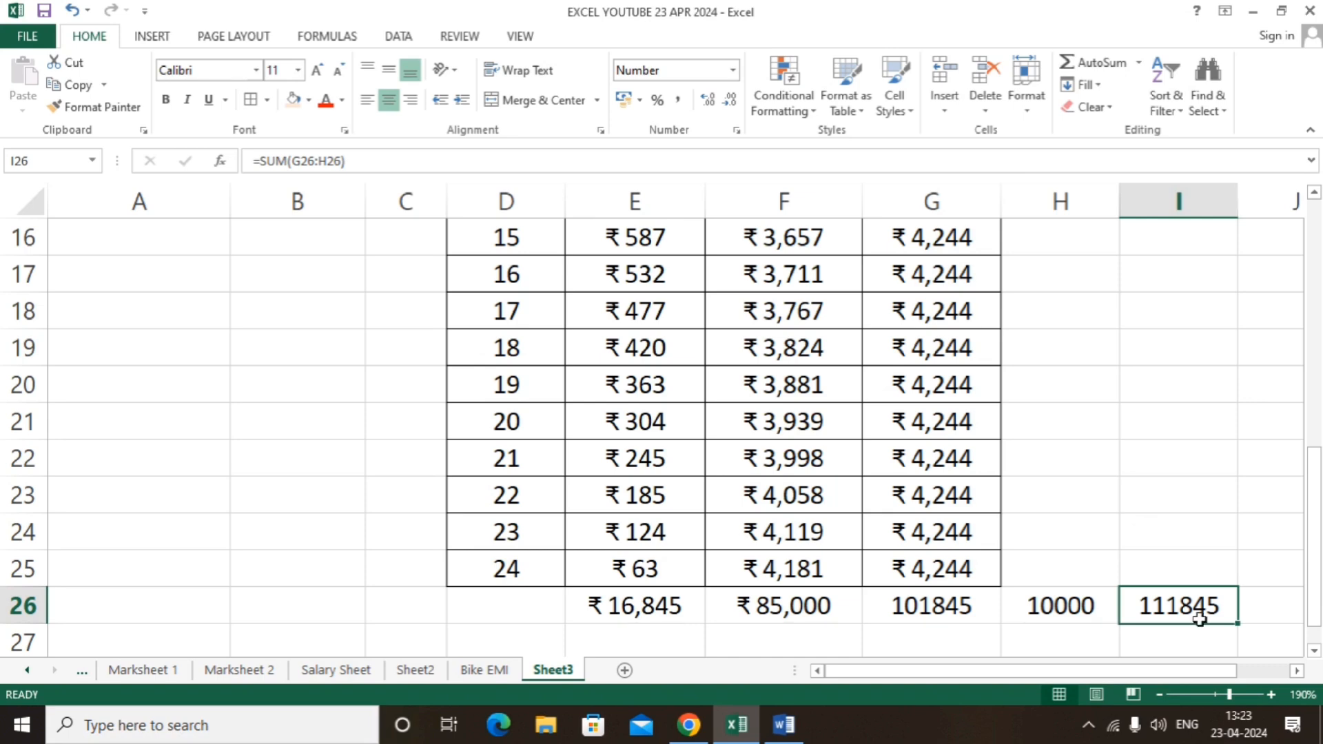
Enter the bike price of 95000 in I27 and subtract it from the total paid with =I26-I27 in I28
{"action": "mouse_move", "coordinate": [1313, 537]}
{"action": "left_mouse_down"}
{"action": "mouse_move", "coordinate": [1317, 293]}
{"action": "mouse_move", "coordinate": [1316, 548]}
{"action": "left_mouse_up"}
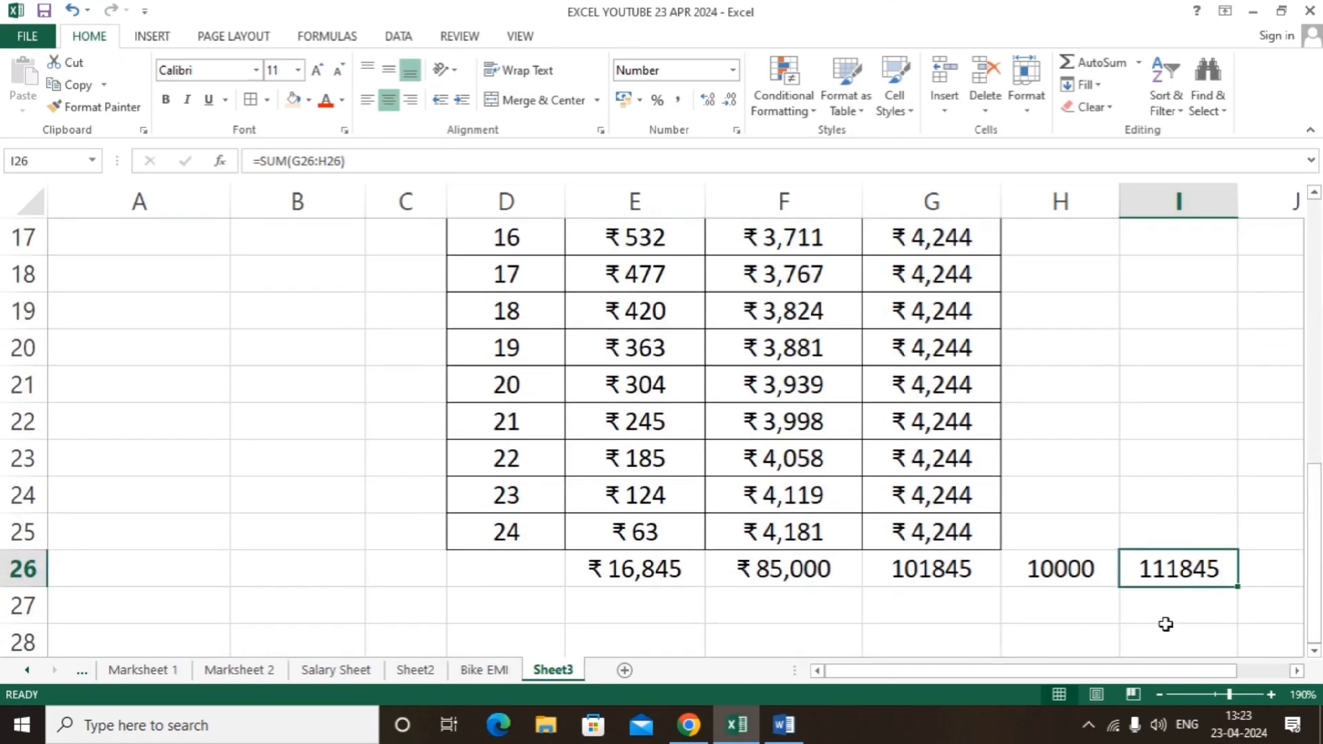
{"action": "left_click", "coordinate": [1152, 615]}
{"action": "type", "text": "950"}
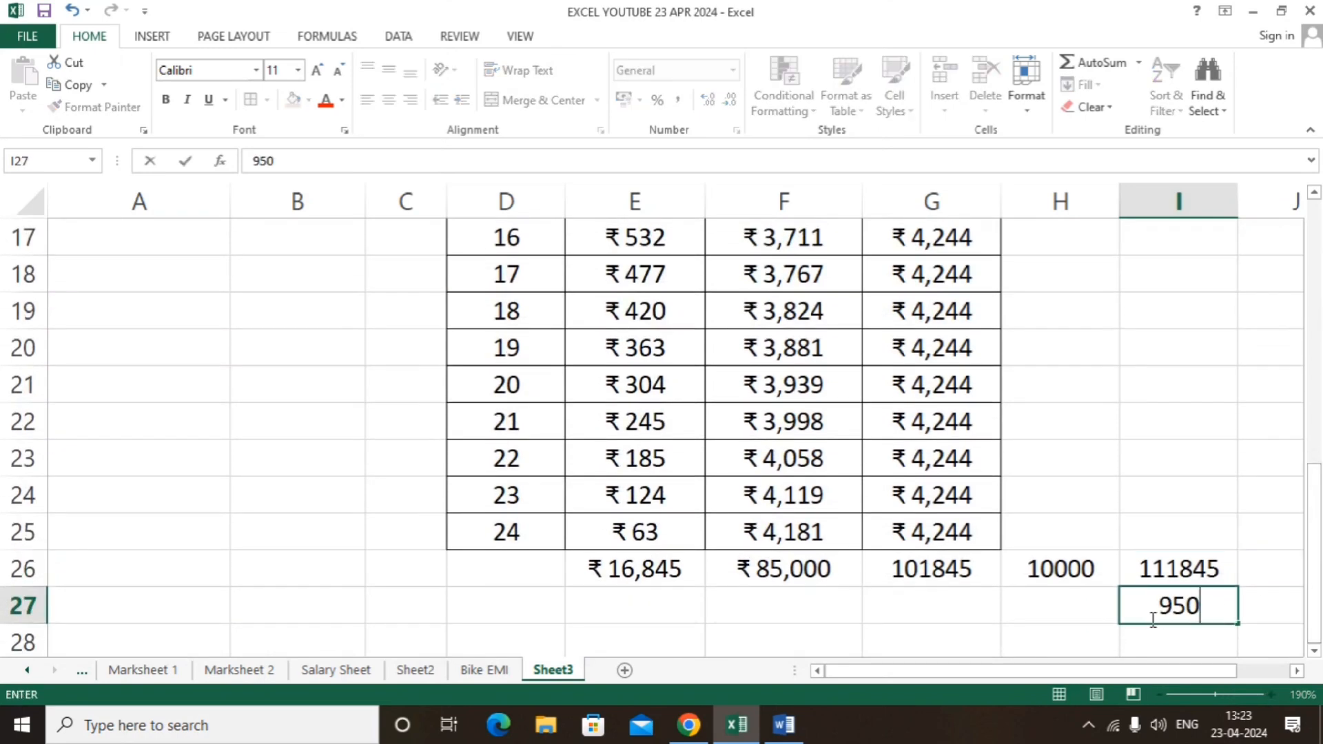
{"action": "type", "text": "00"}
{"action": "key", "text": "Return"}
{"action": "type", "text": "="}
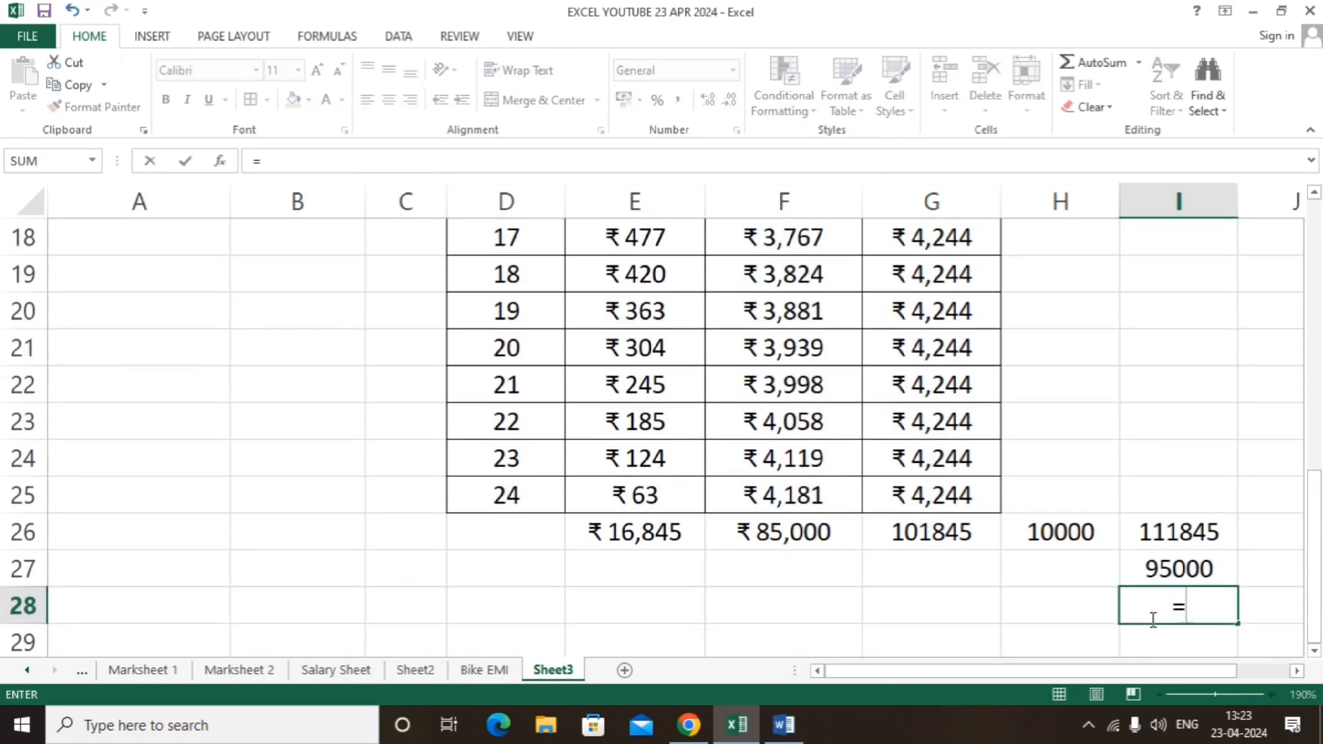
{"action": "key", "text": "Up"}
{"action": "key", "text": "Up"}
{"action": "type", "text": "-"}
{"action": "key", "text": "Up"}
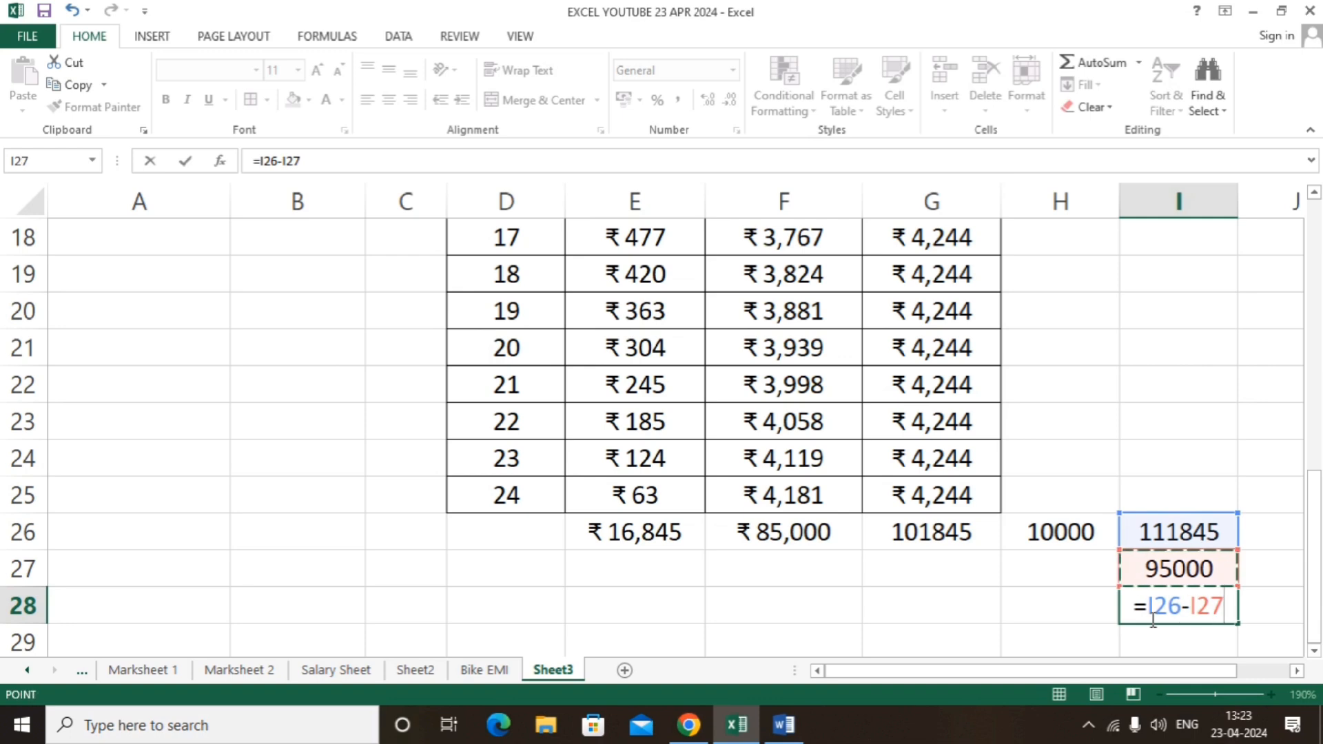
{"action": "key", "text": "Return"}
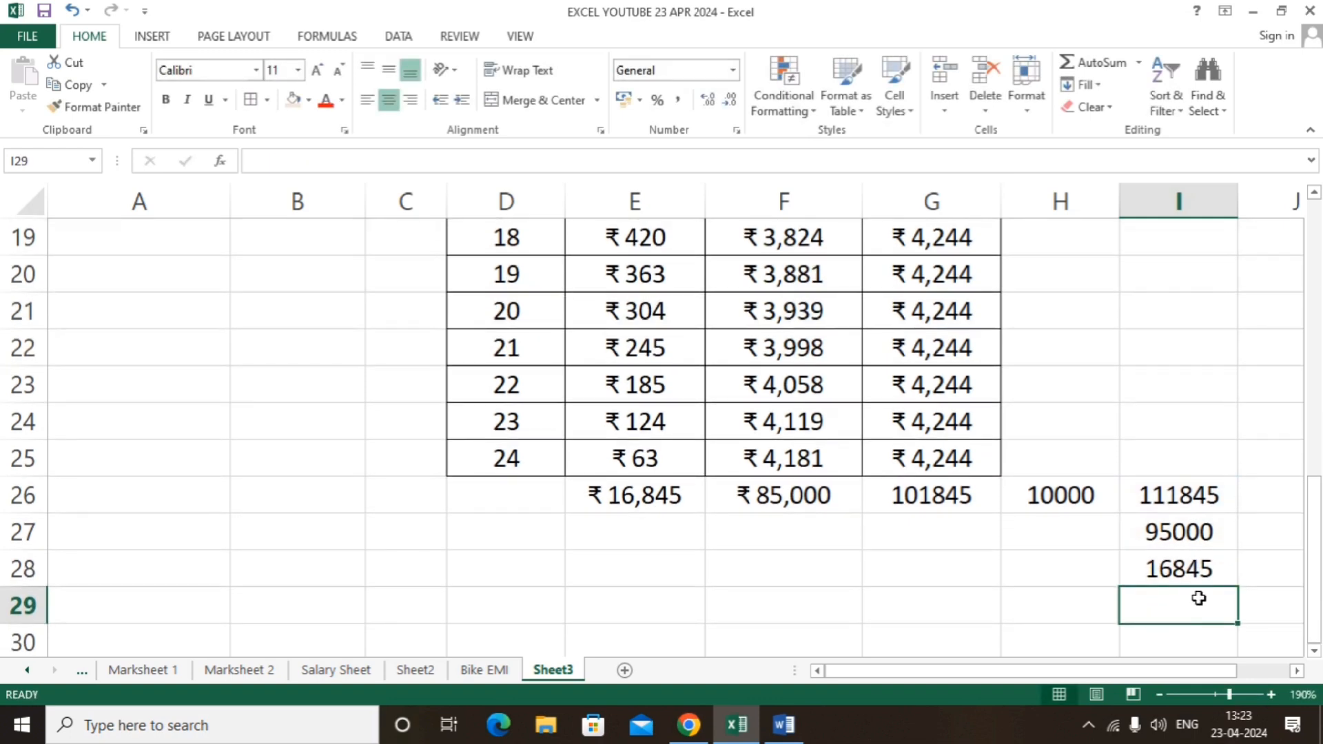
Test the EMI calculator with loan terms of 12 months and 6 months, in that order, in B4
{"action": "left_click_drag", "start_coordinate": [1318, 355], "coordinate": [1317, 221]}
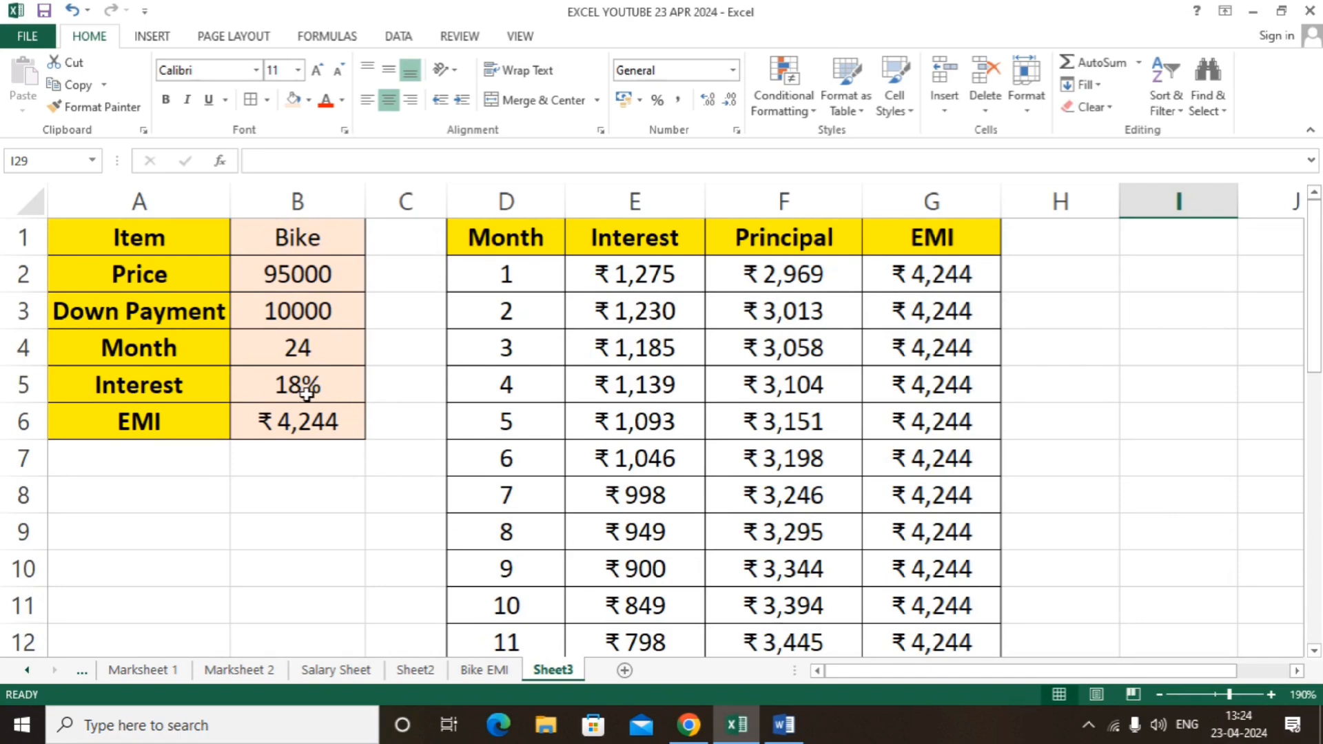
{"action": "left_click", "coordinate": [326, 349]}
{"action": "type", "text": "12"}
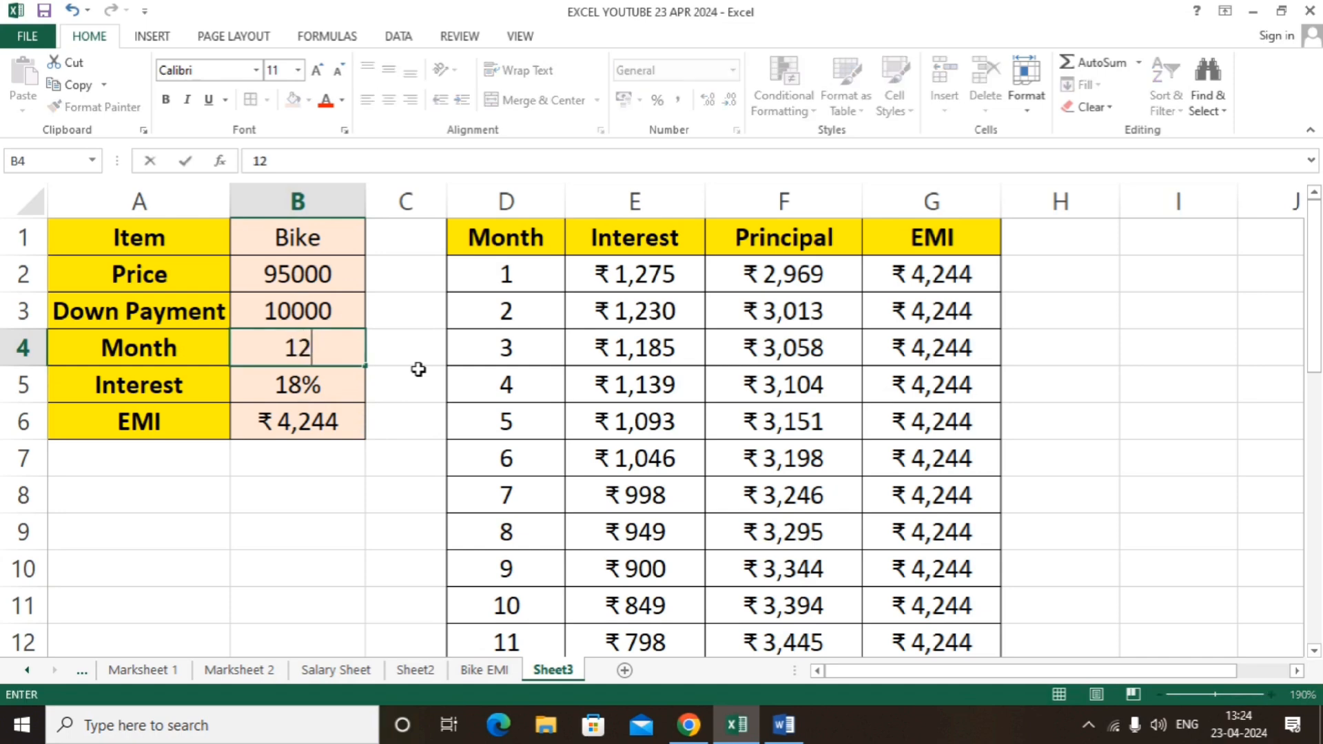
{"action": "key", "text": "Return"}
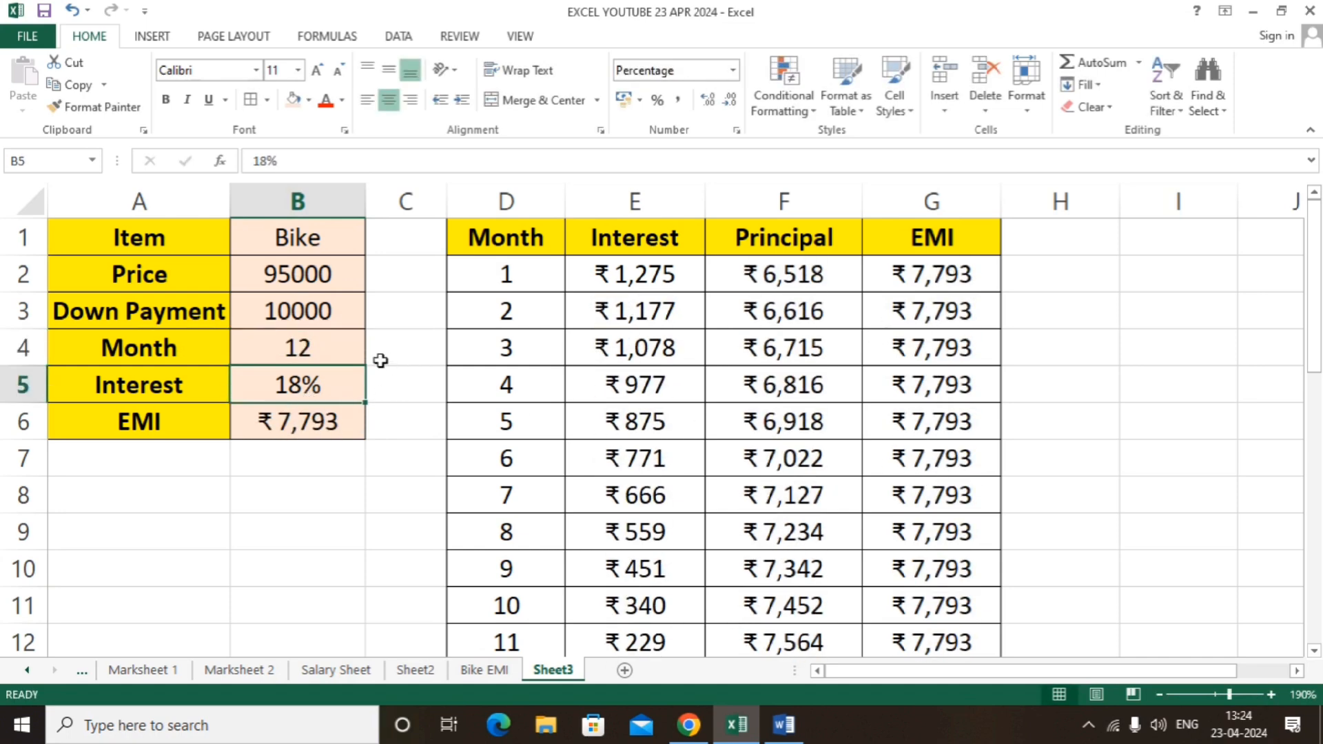
{"action": "key", "text": "Up"}
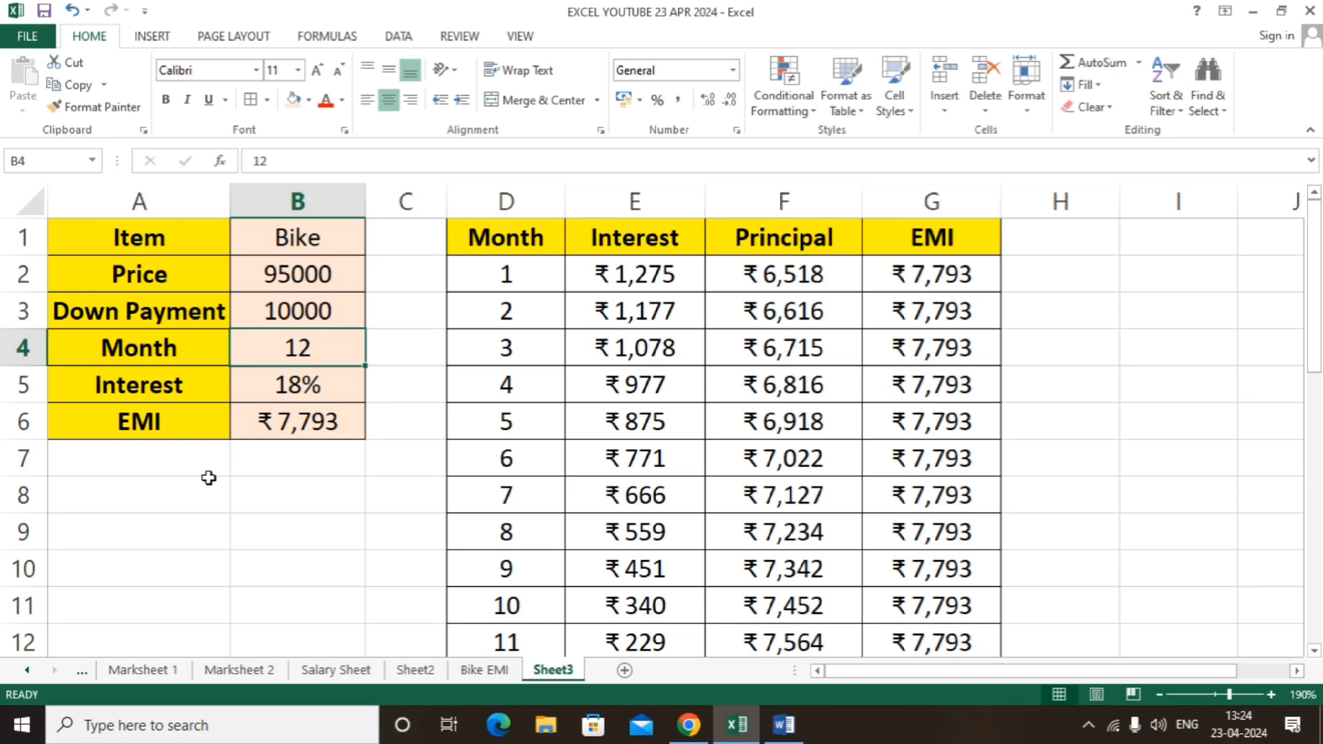
{"action": "type", "text": "6"}
{"action": "key", "text": "Return"}
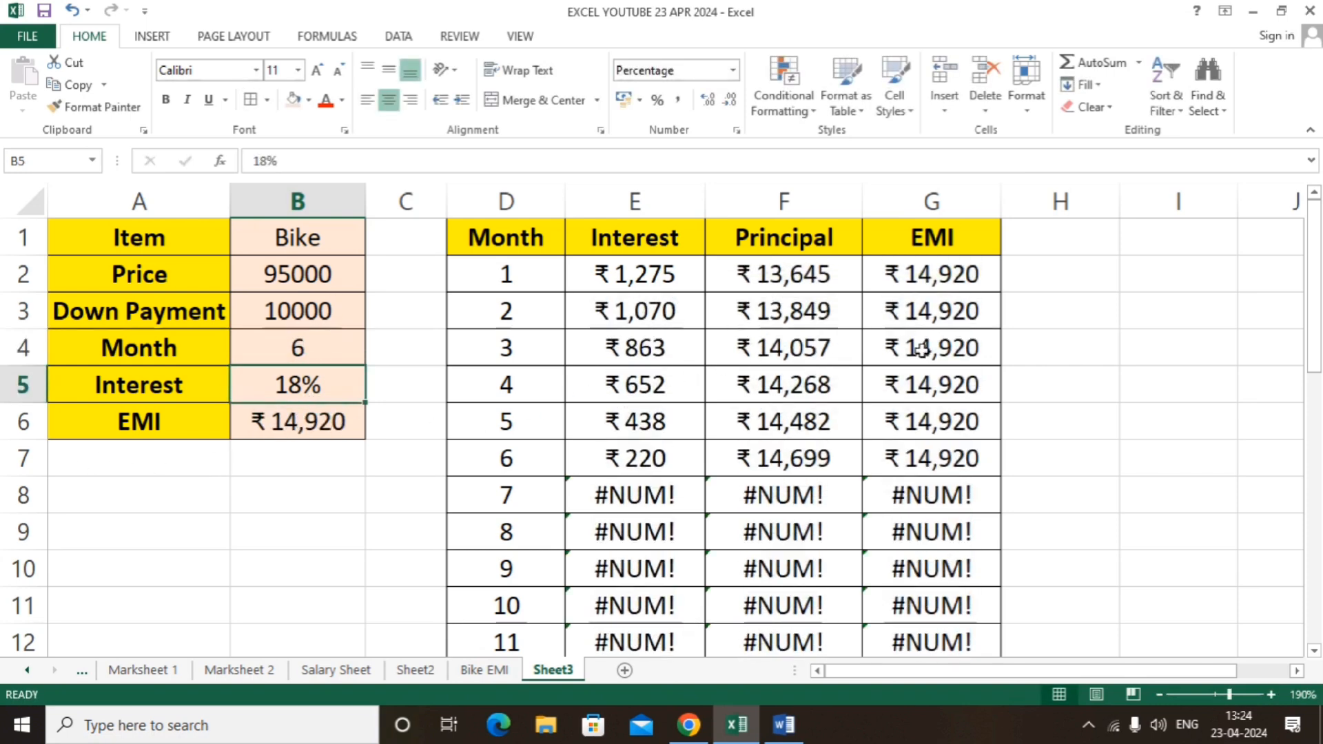
Test the EMI calculator with loan terms of 18 months and 24 months, in that order, in B4
{"action": "left_click", "coordinate": [302, 353]}
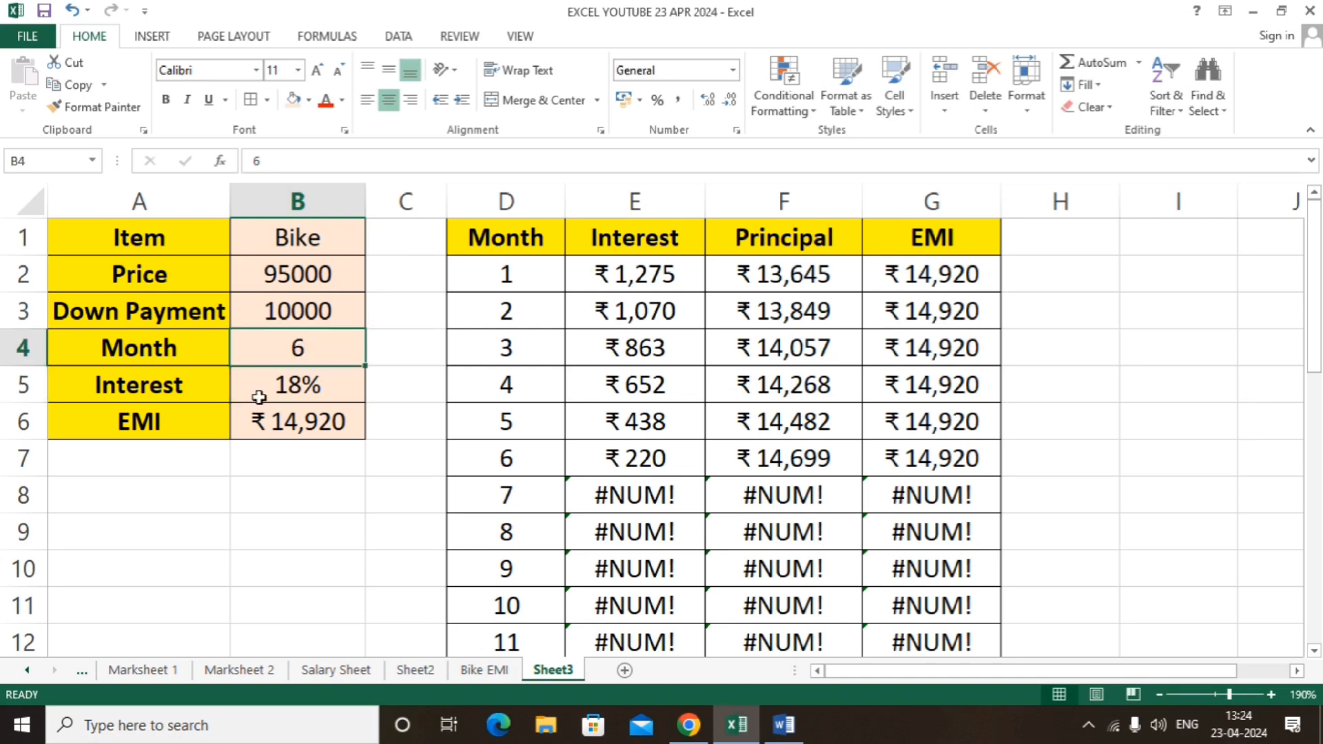
{"action": "type", "text": "18"}
{"action": "key", "text": "Return"}
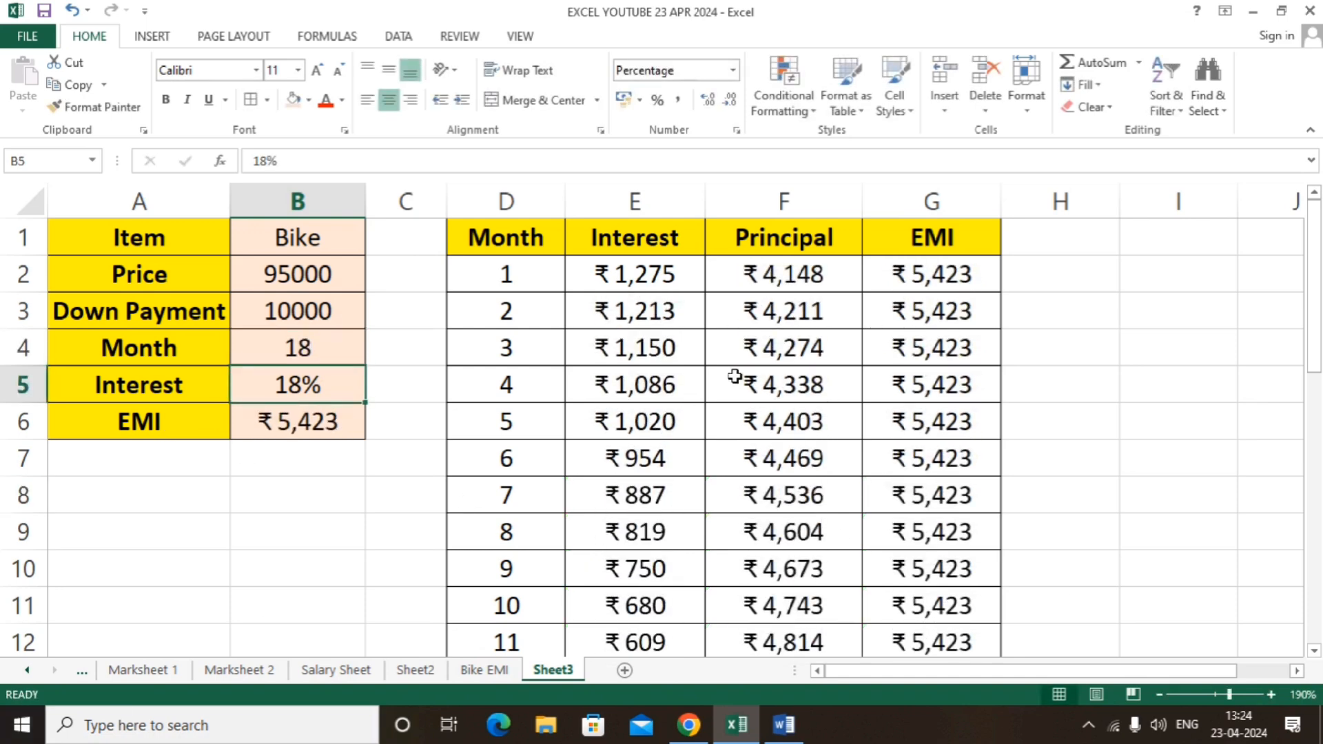
{"action": "left_click", "coordinate": [285, 348]}
{"action": "type", "text": "24"}
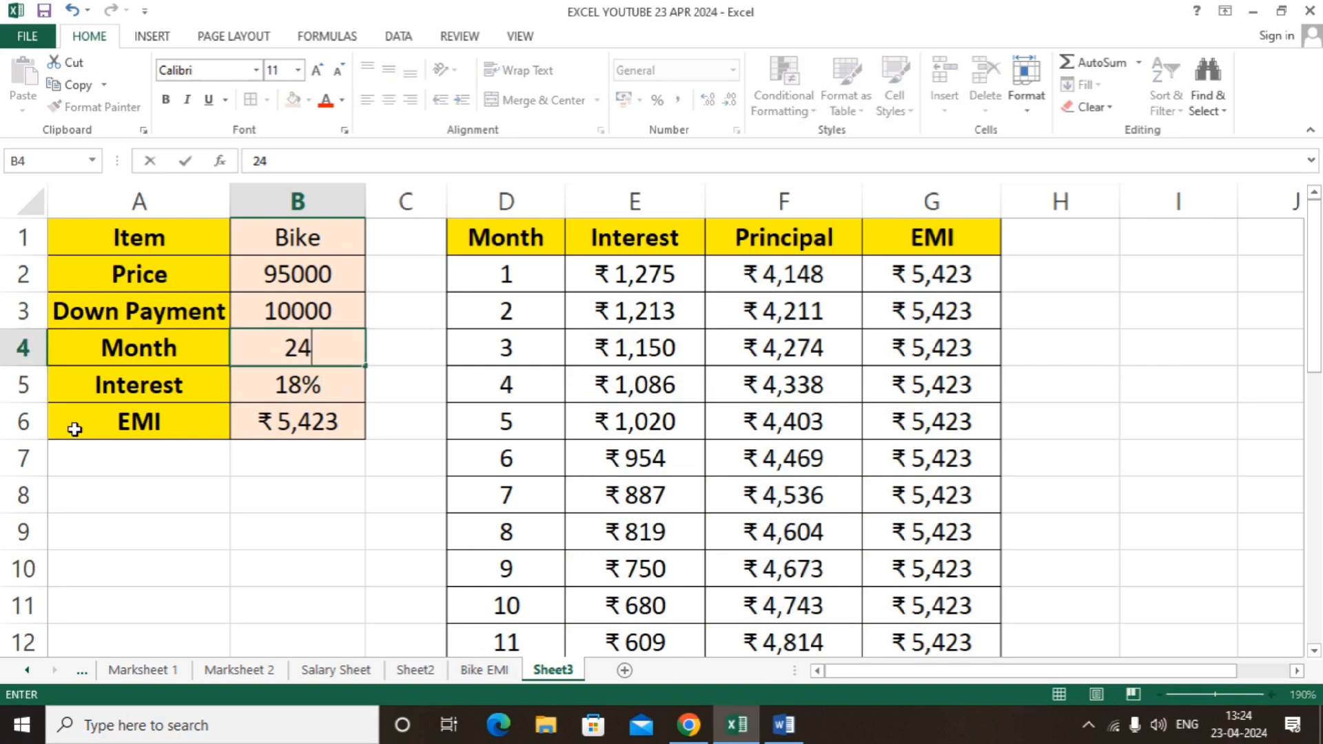
{"action": "key", "text": "Return"}
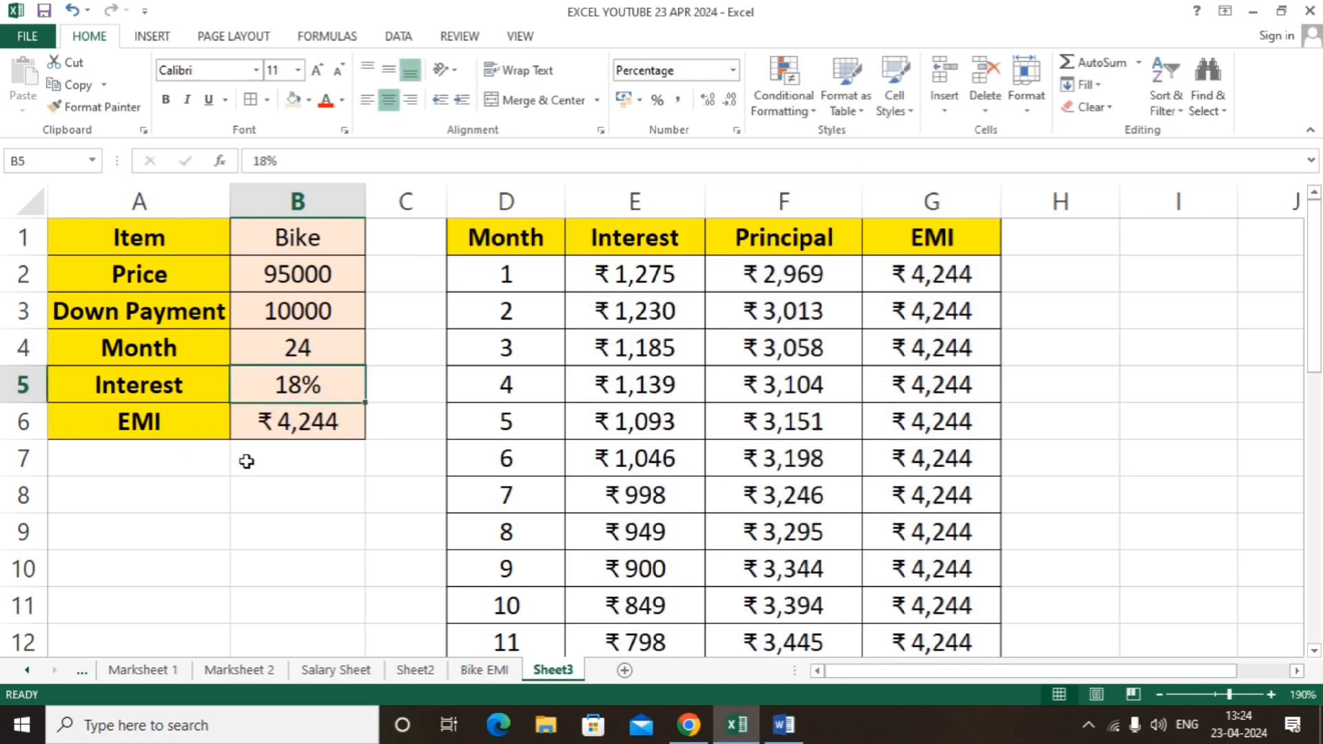
Set the loan term in B4 to 36 months
{"action": "left_click", "coordinate": [344, 358]}
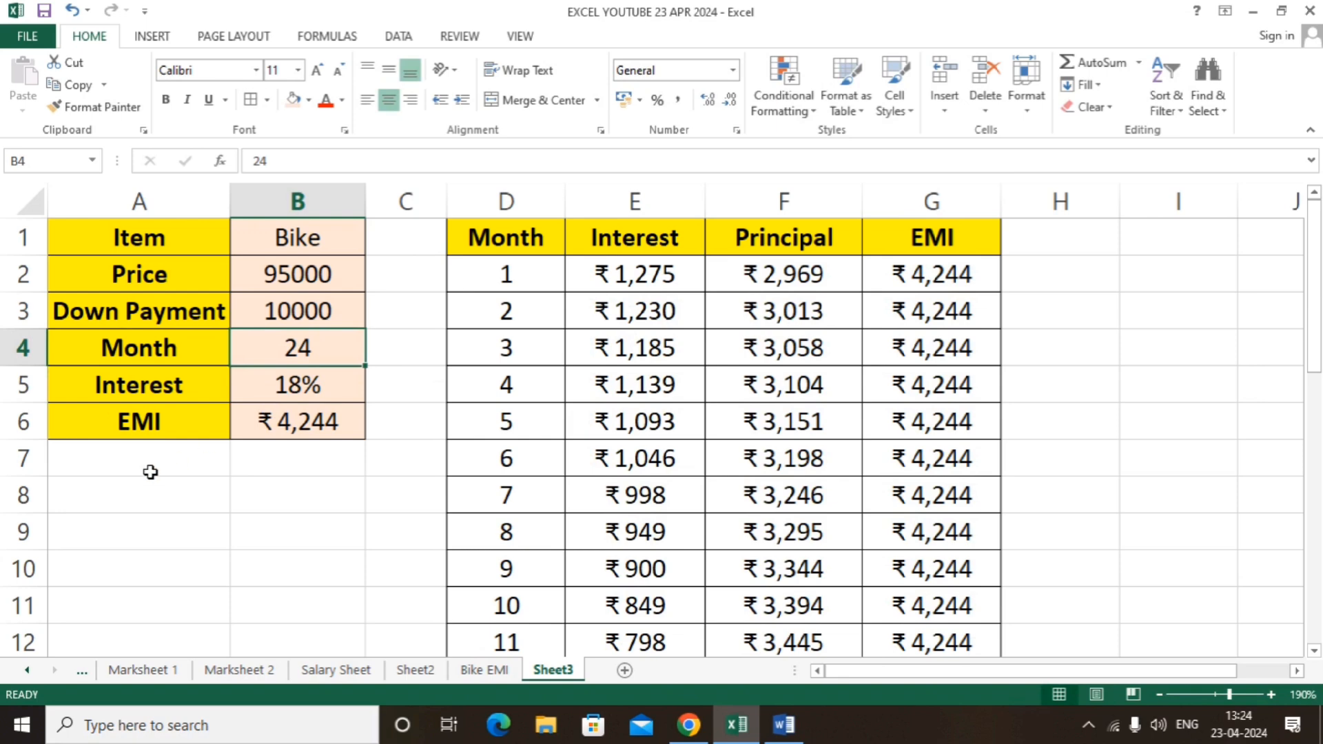
{"action": "type", "text": "36"}
{"action": "key", "text": "Return"}
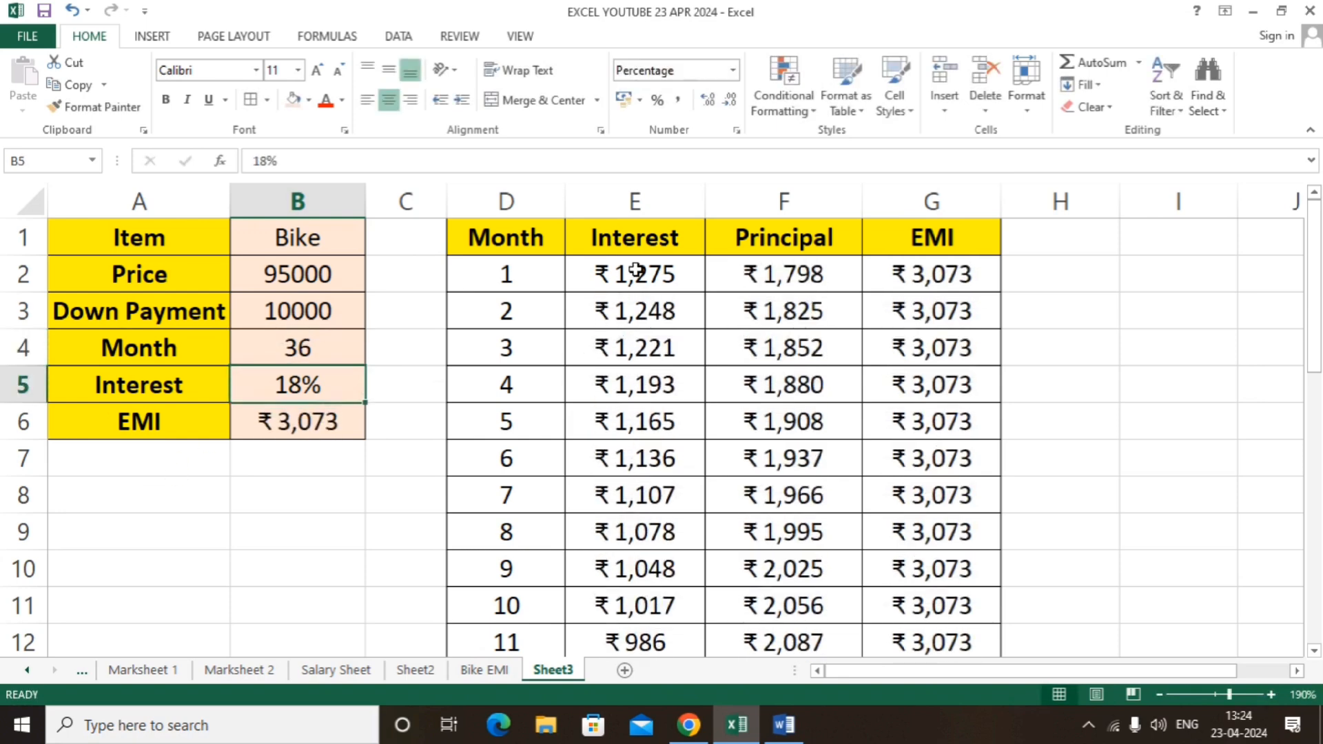